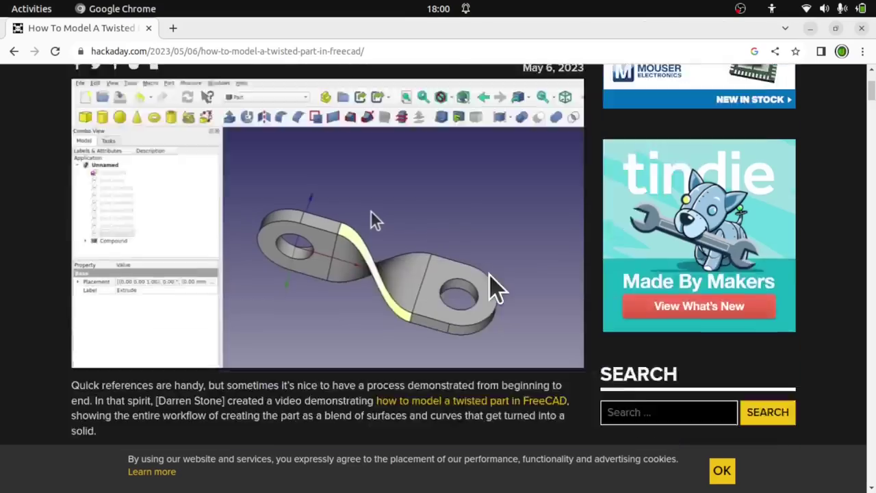
Read through the Hackaday article on modelling a twisted part in FreeCAD and its reader comments
scroll(489, 288, down, 15)
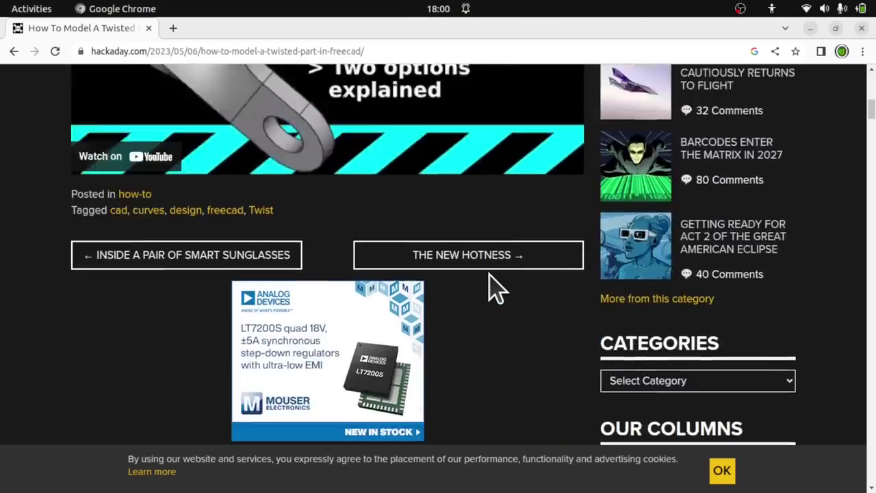
scroll(489, 275, up, 5)
scroll(488, 288, down, 15)
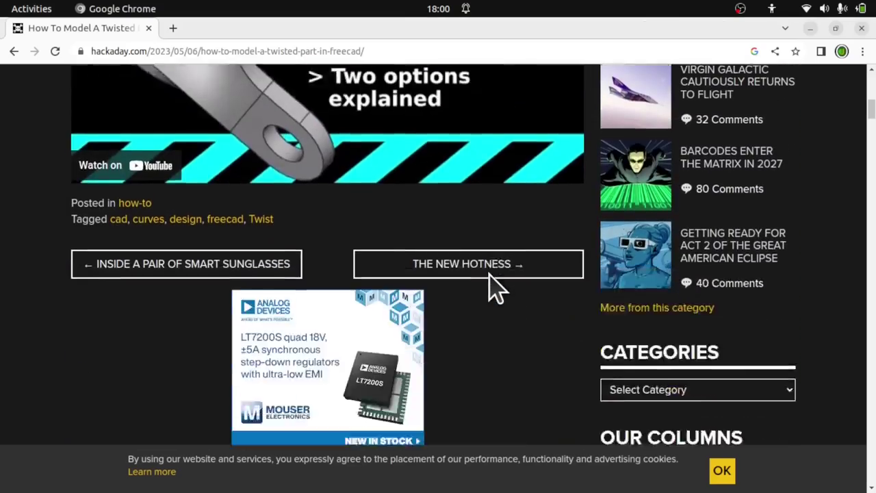
scroll(496, 288, down, 5)
scroll(496, 288, up, 4)
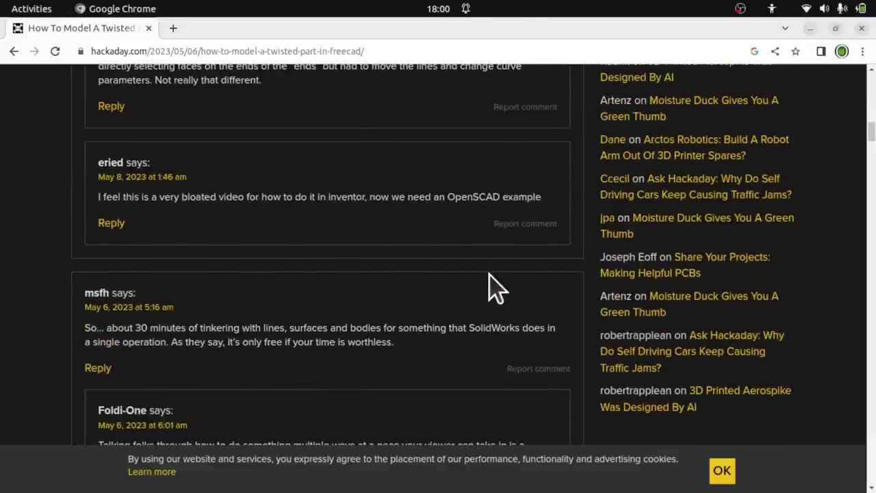
scroll(490, 288, down, 20)
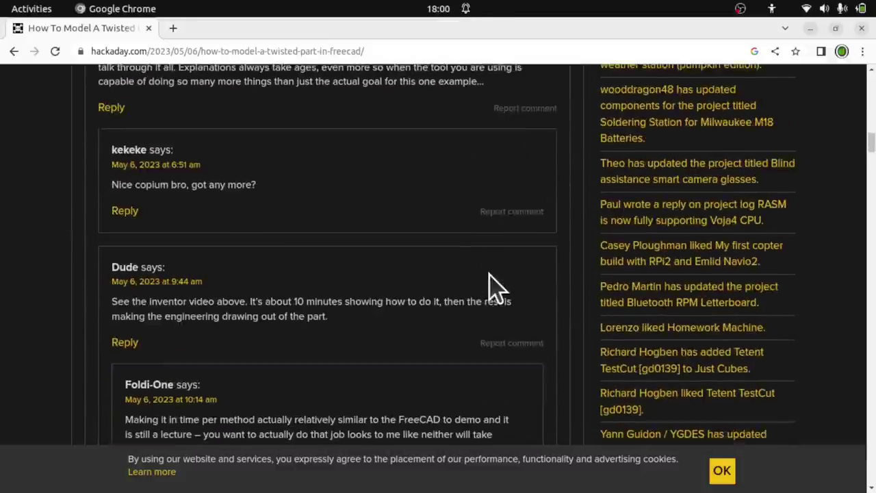
scroll(489, 288, down, 12)
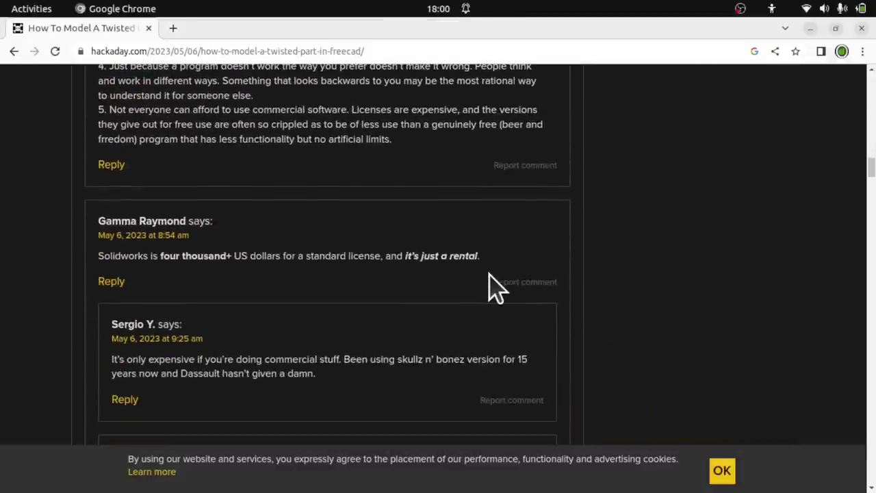
scroll(493, 281, down, 12)
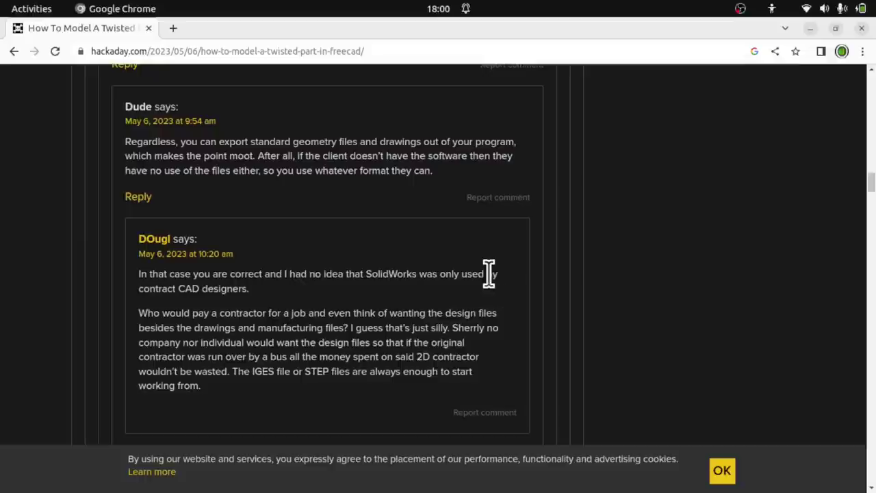
scroll(490, 271, down, 6)
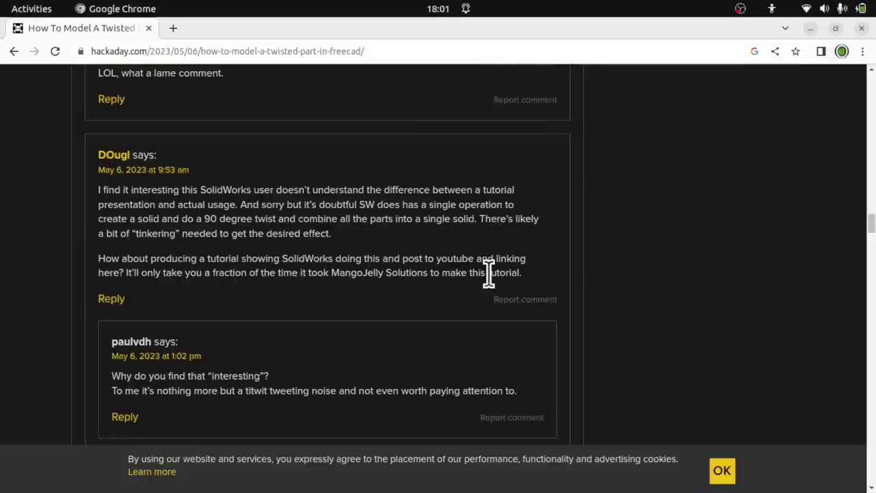
scroll(489, 274, down, 20)
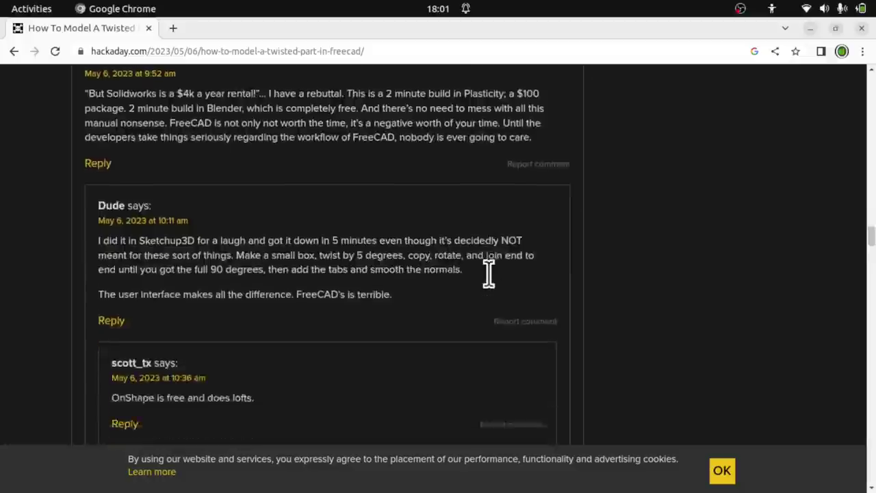
scroll(488, 274, down, 3)
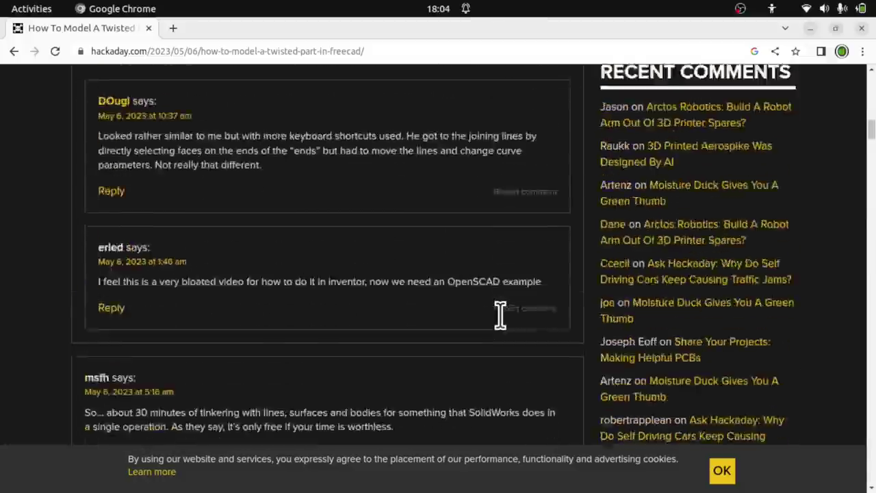
scroll(497, 313, up, 15)
scroll(501, 314, up, 2)
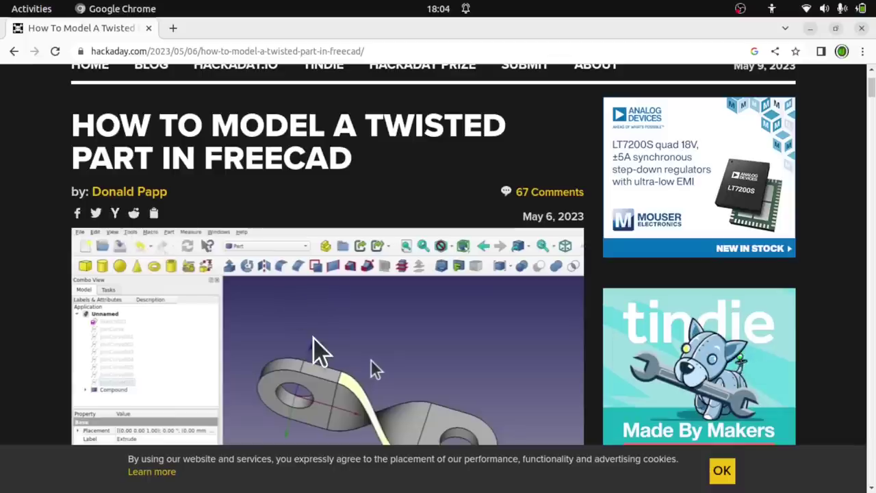
scroll(319, 352, down, 4)
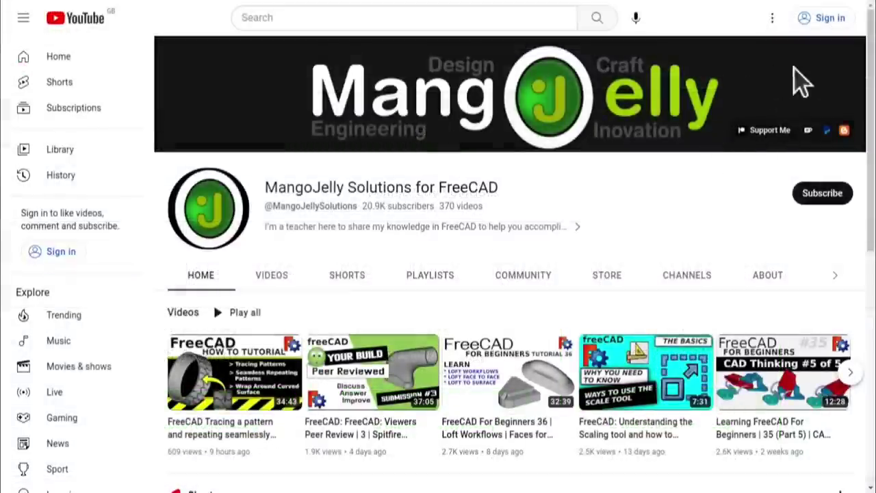
Open the About page of the MangoJelly Solutions channel and read the description with its donation and blog links
click(768, 277)
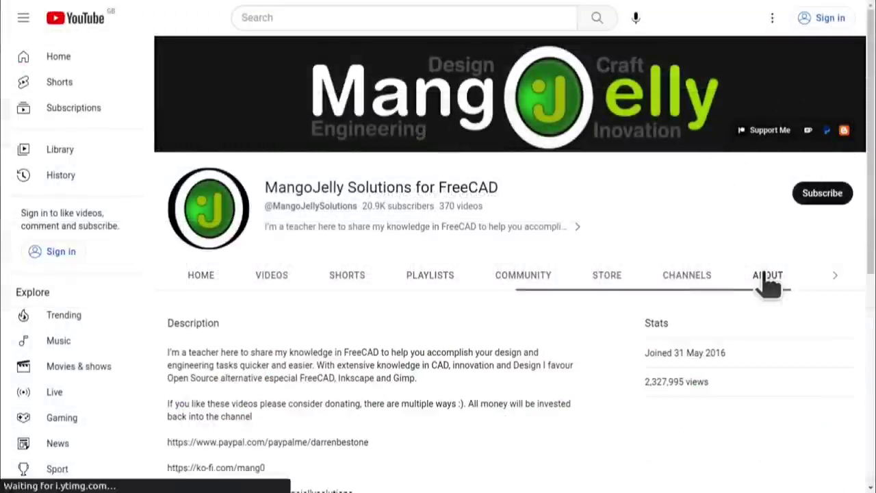
scroll(188, 372, down, 3)
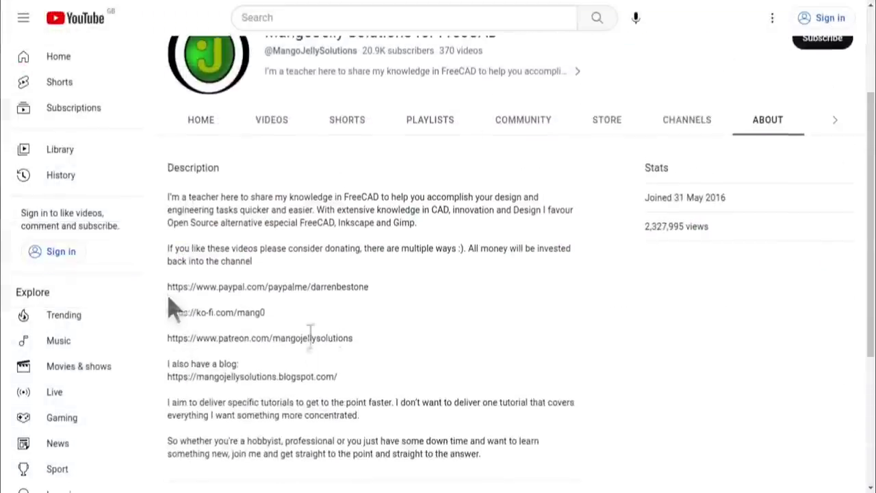
drag(367, 343, 289, 318)
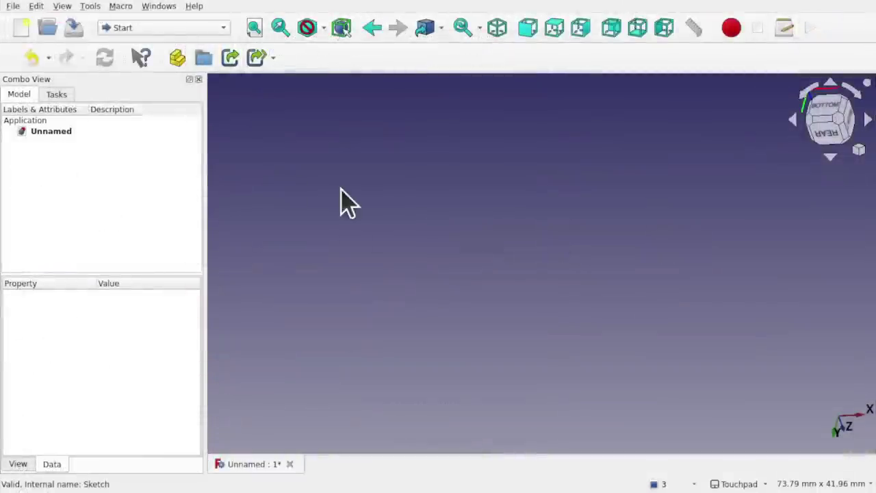
In FreeCAD, switch to the Sketcher workbench and create a sketch on the XY plane
click(148, 27)
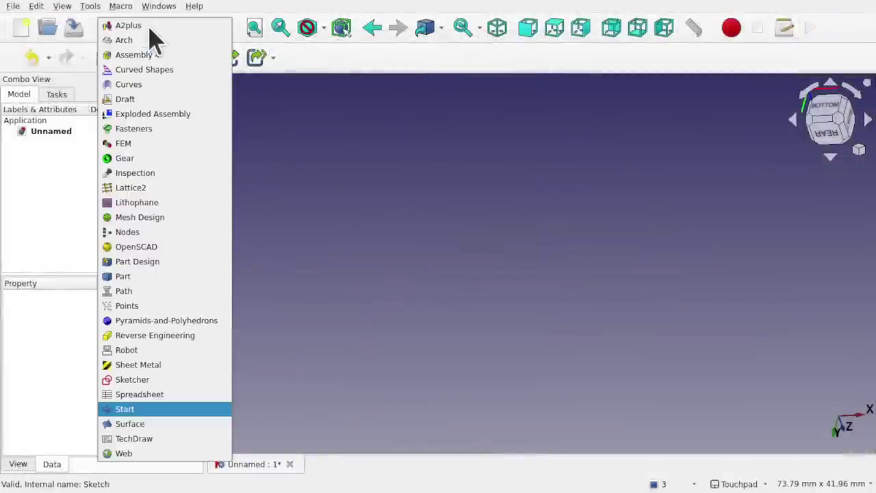
click(178, 383)
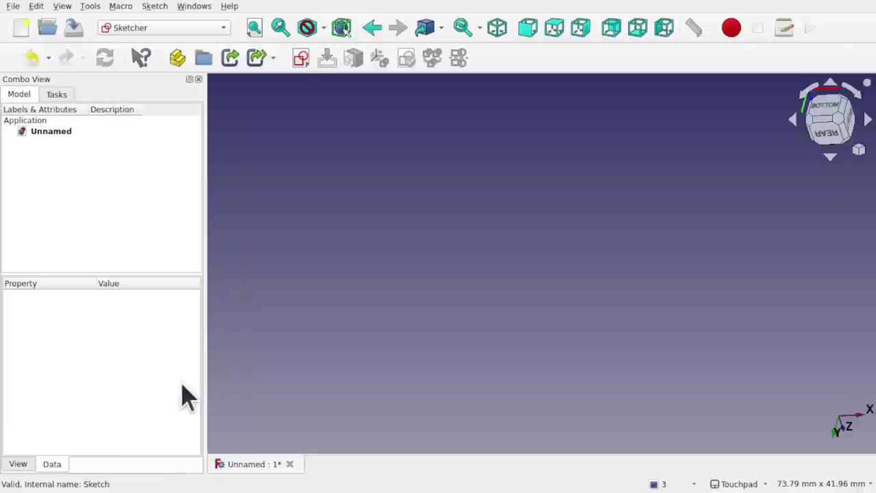
click(301, 57)
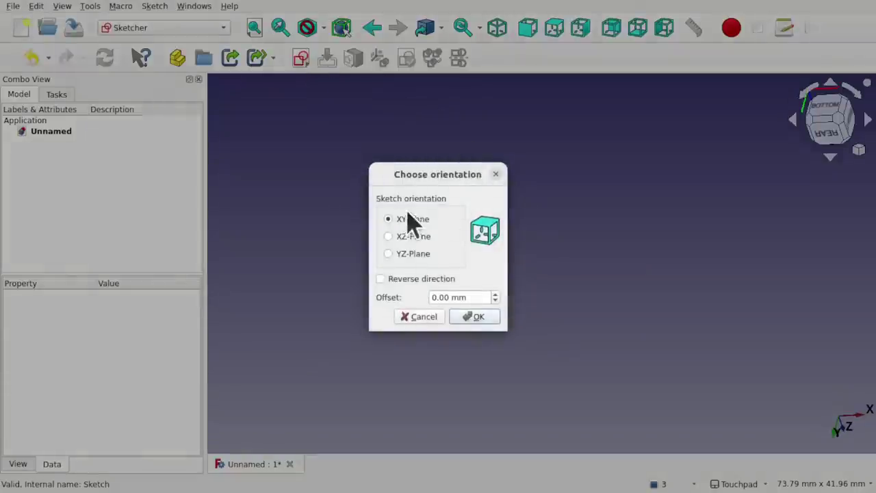
click(475, 317)
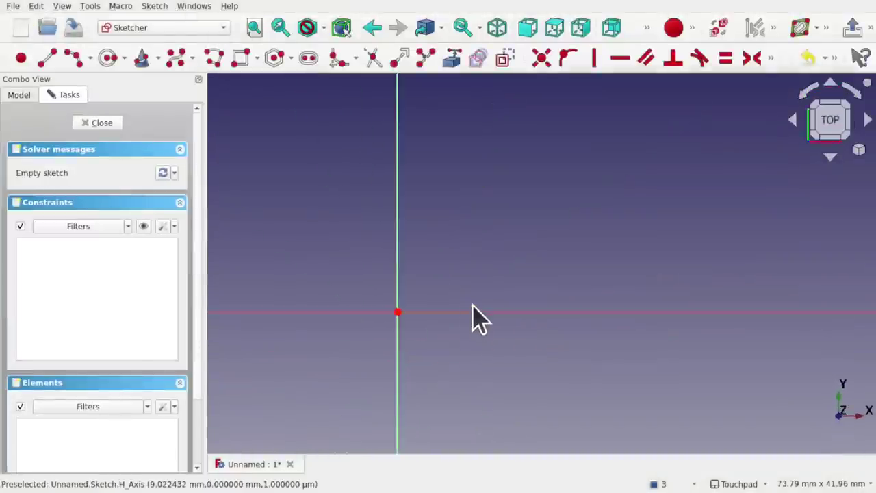
Draw a circle centred on the sketch origin
click(108, 59)
click(475, 222)
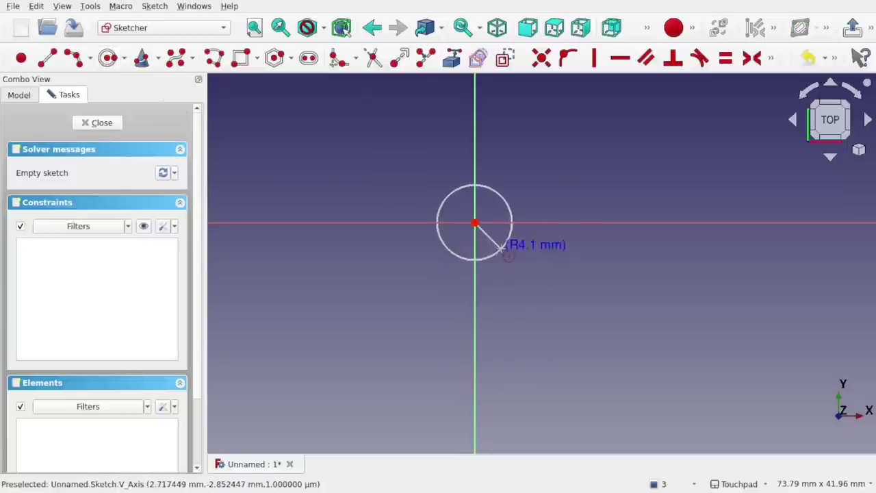
click(488, 246)
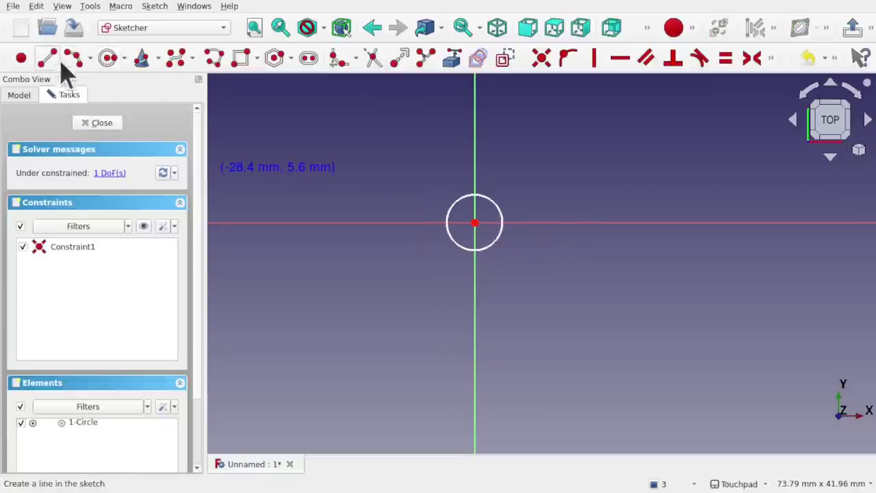
Draw a half-circle arc of about 6 mm radius around the circle's left side, with both ends on the vertical axis
click(474, 223)
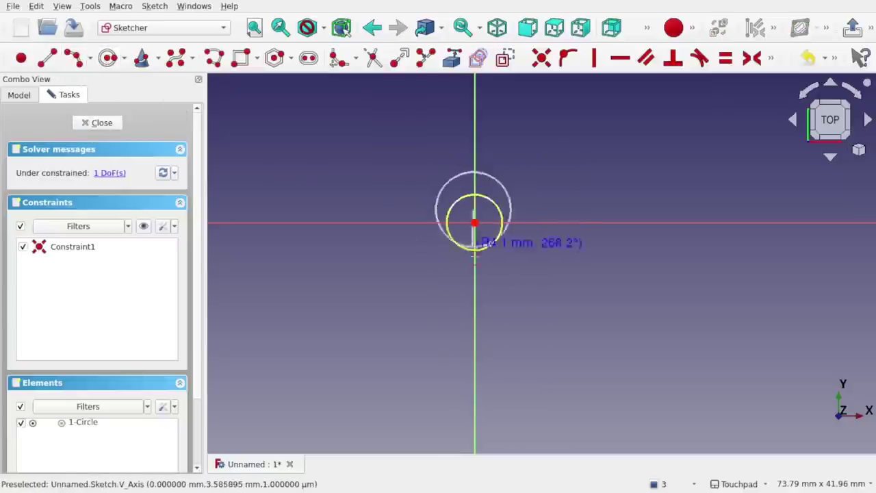
click(473, 278)
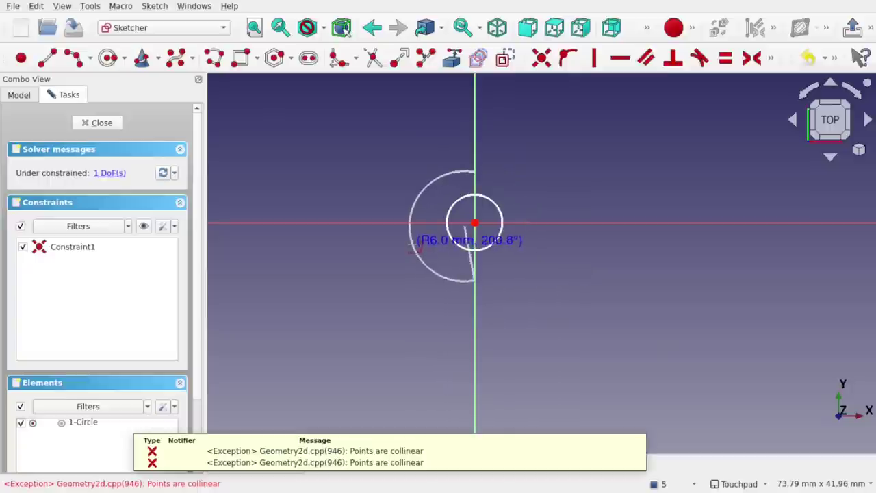
click(474, 173)
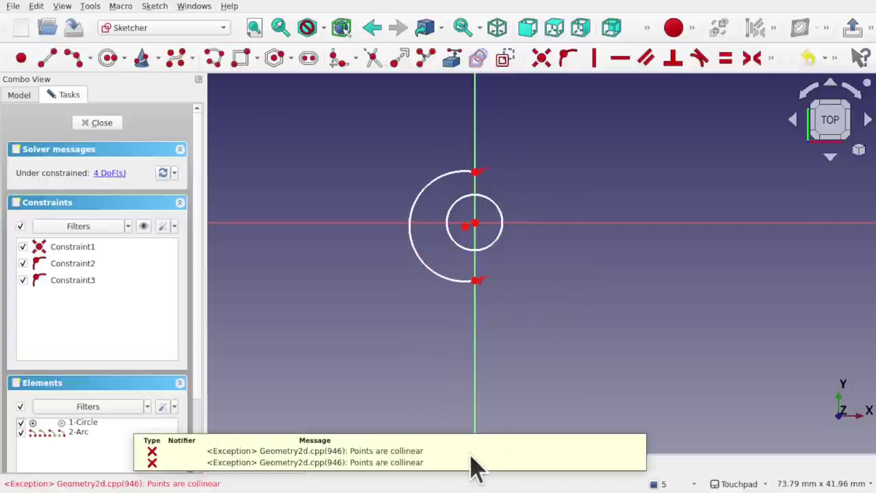
right_click(434, 346)
Make the arc concentric with the circle using a coincident constraint
click(430, 268)
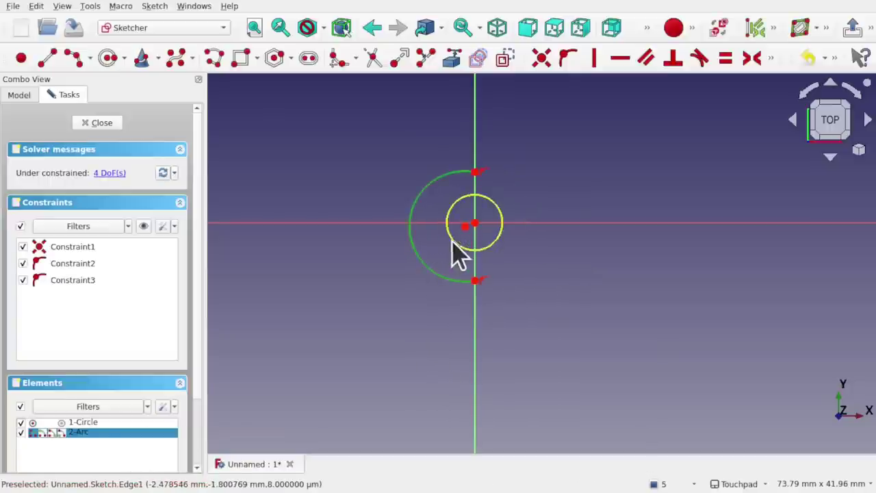
click(454, 239)
click(546, 67)
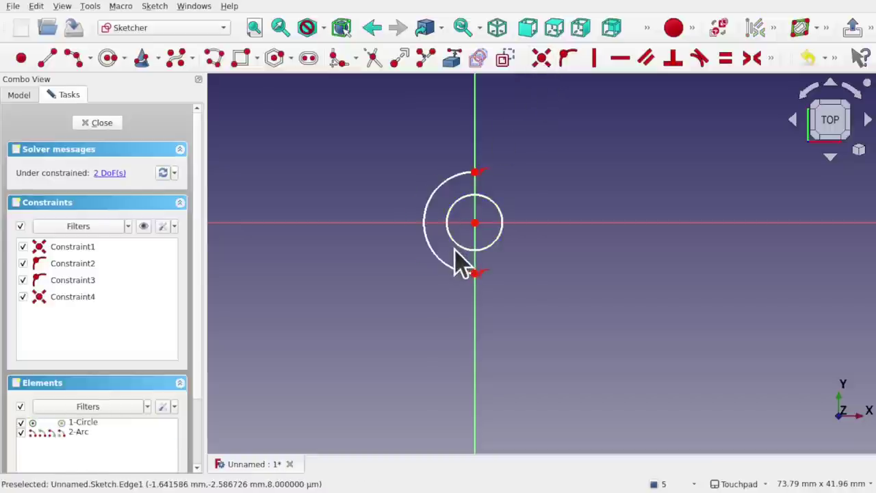
Check the installed FreeCAD version and release date in the program information
click(230, 6)
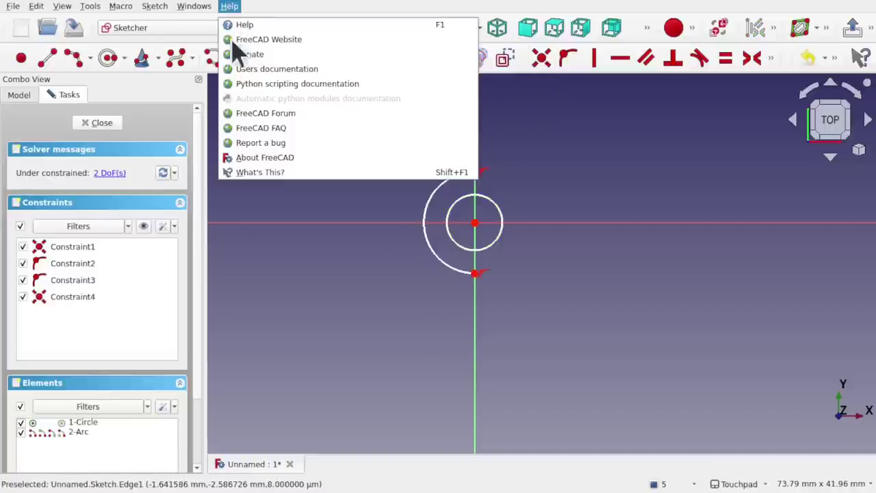
click(283, 157)
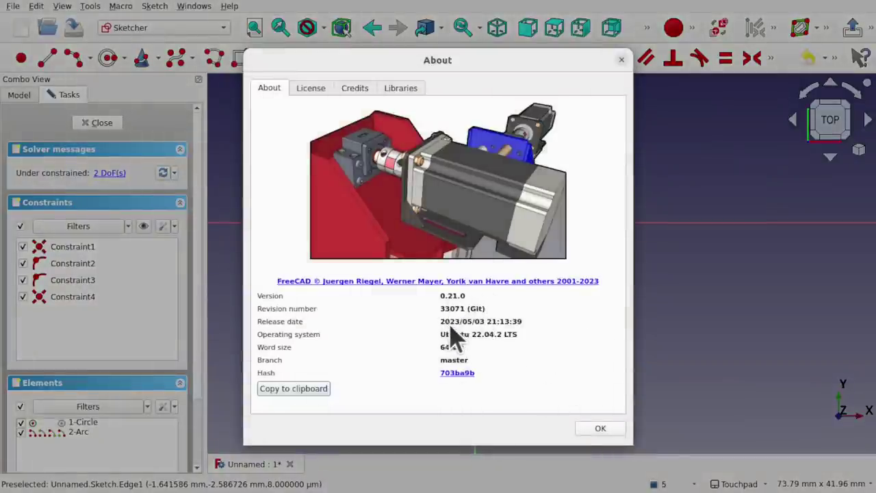
click(596, 429)
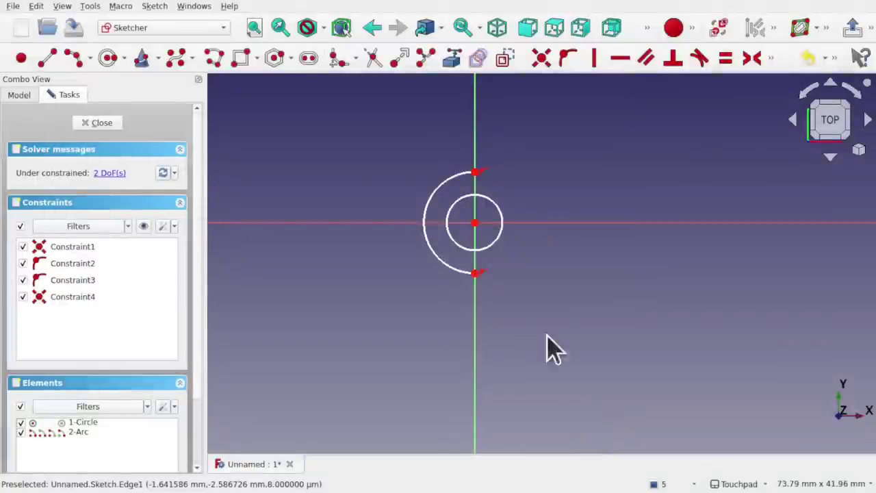
Draw a three-segment polyline from the arc's upper end, with its vertical side about 16 mm from the vertical axis, back to the arc's lower end
middle_drag(565, 280, 534, 337)
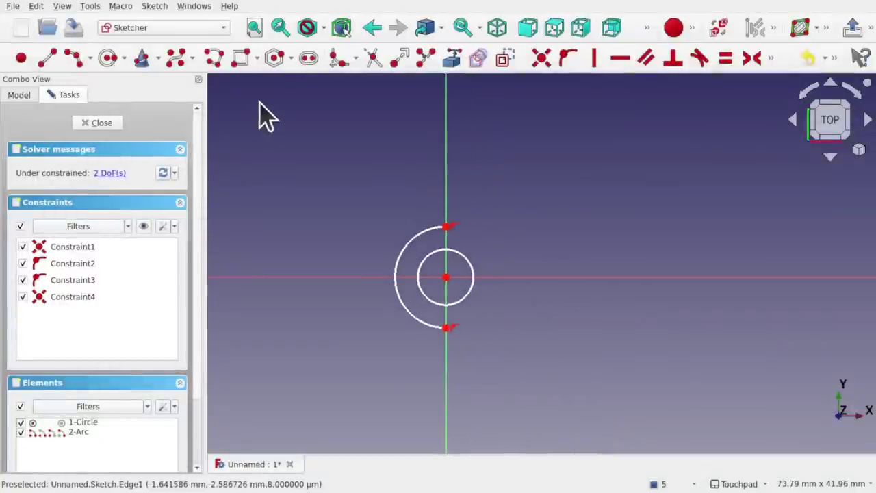
click(214, 57)
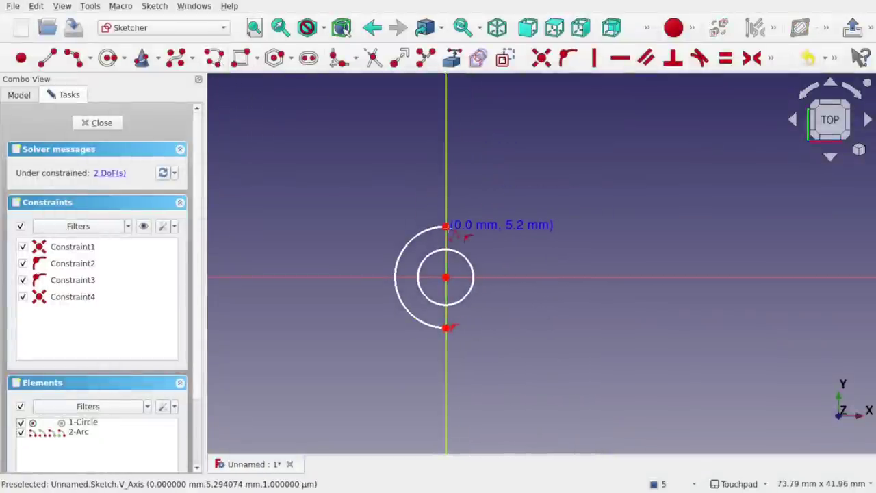
click(174, 226)
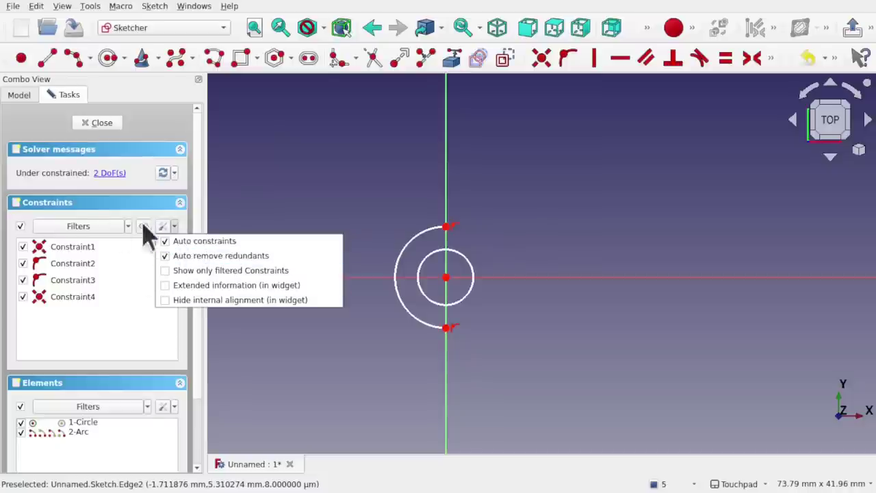
click(514, 246)
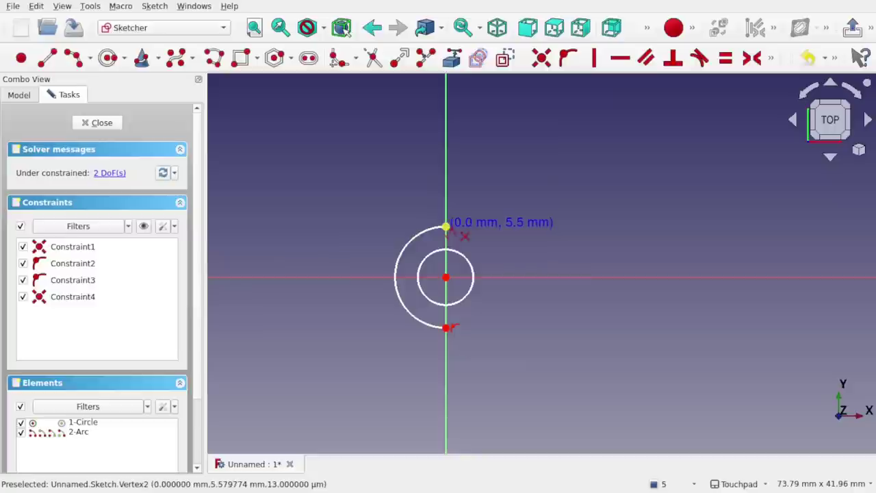
click(449, 227)
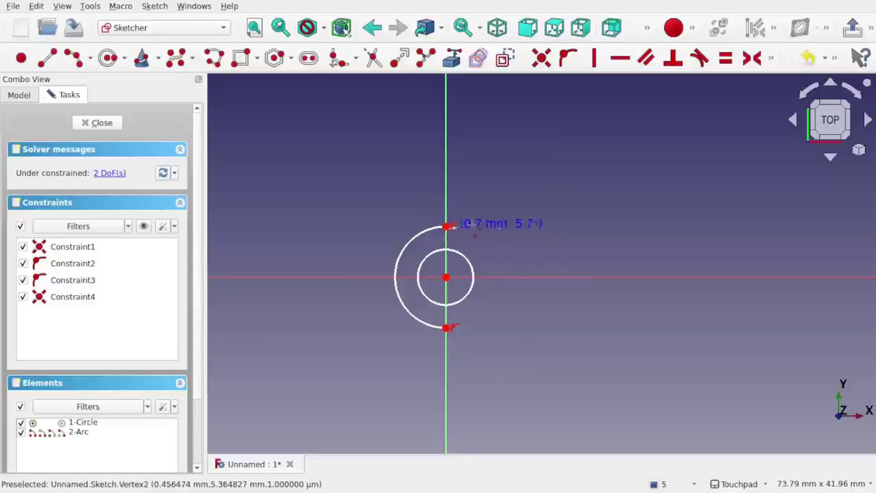
click(593, 227)
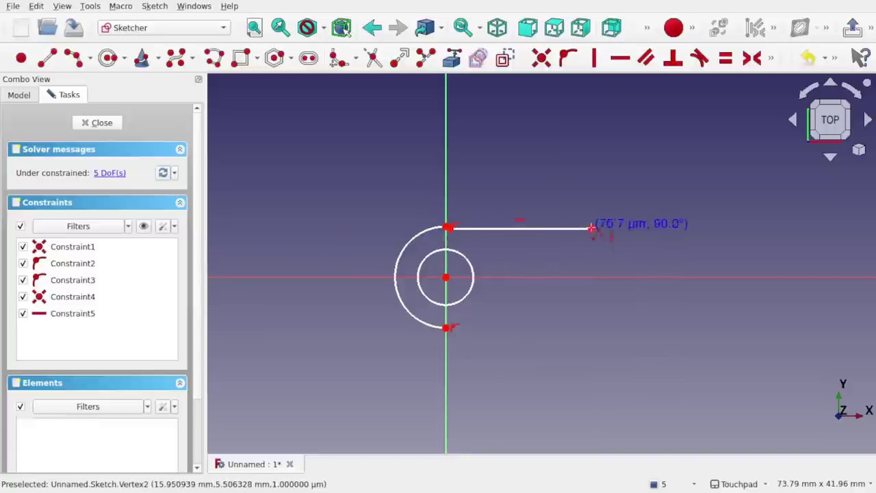
click(592, 319)
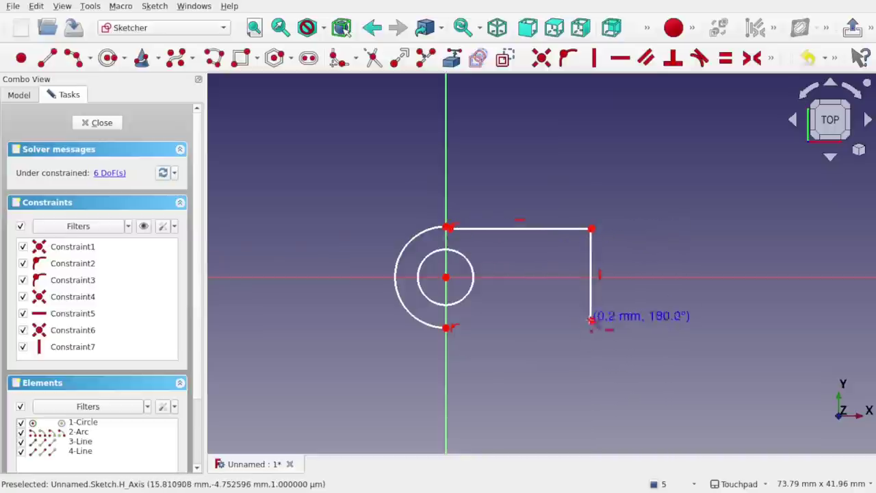
click(446, 328)
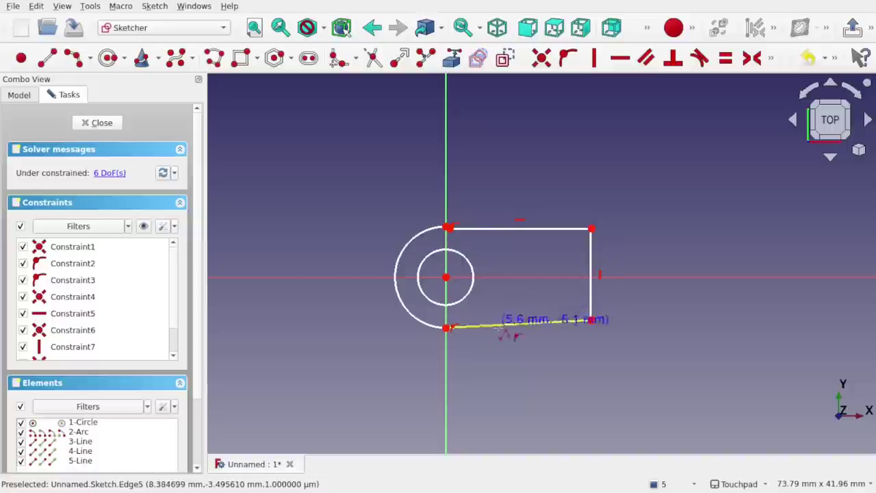
right_click(505, 326)
Constrain the lower line to horizontal and make the upper line's start coincident with the arc's upper end
click(515, 324)
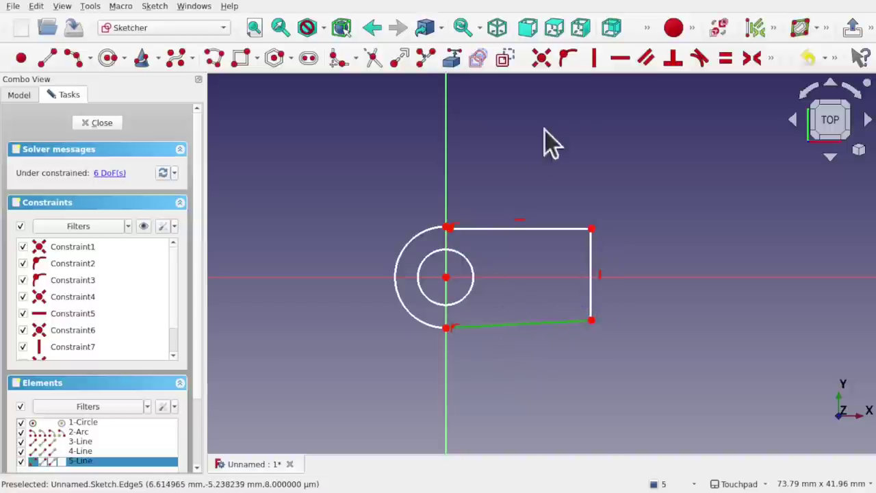
click(620, 58)
scroll(441, 243, up, 2)
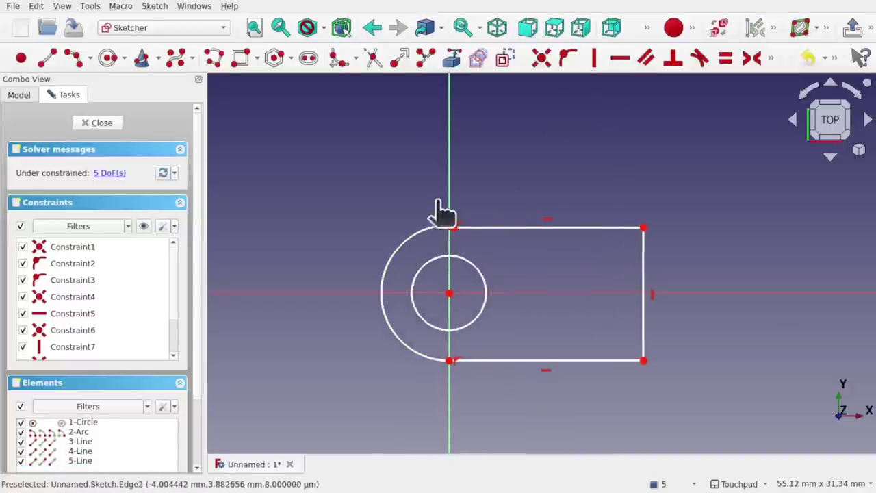
click(451, 227)
click(541, 66)
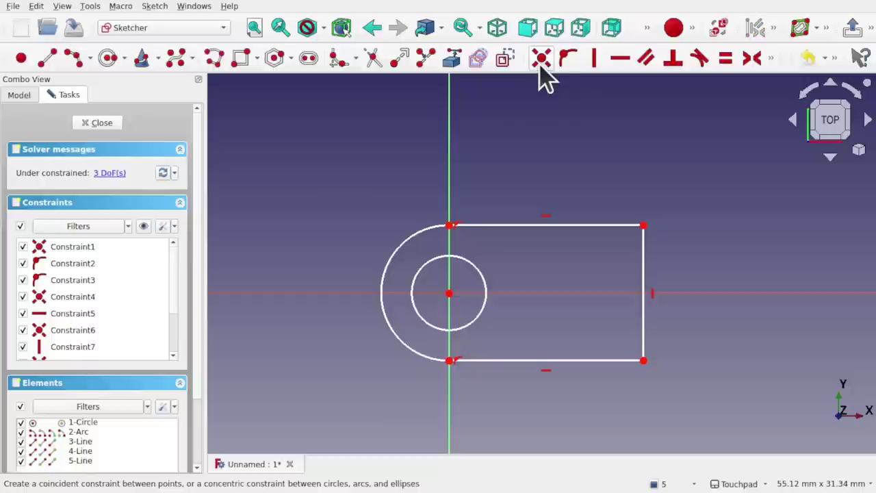
Move the profile's vertical edge to about 8.6 mm from the vertical axis and finish editing the sketch
scroll(515, 265, down, 2)
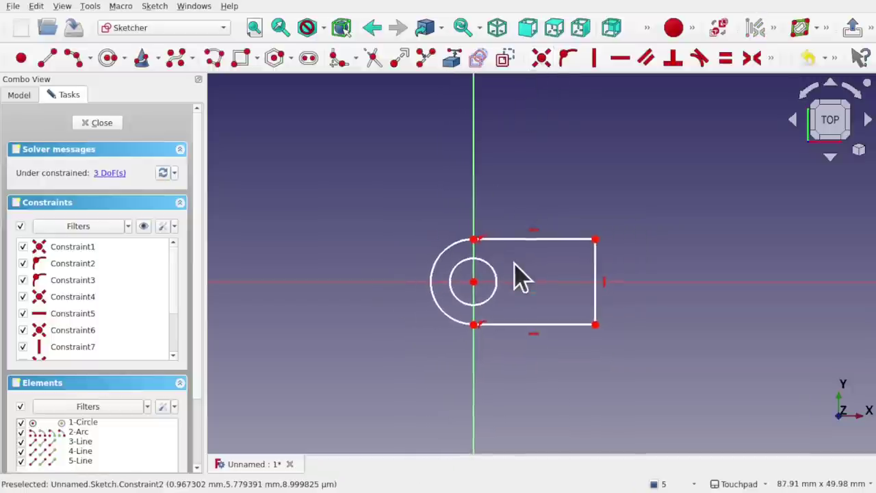
scroll(535, 274, up, 1)
drag(598, 287, 542, 280)
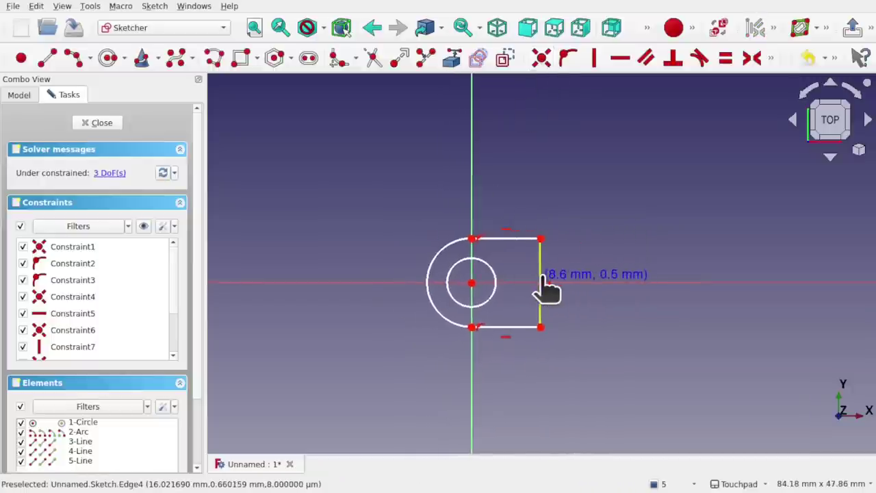
click(96, 122)
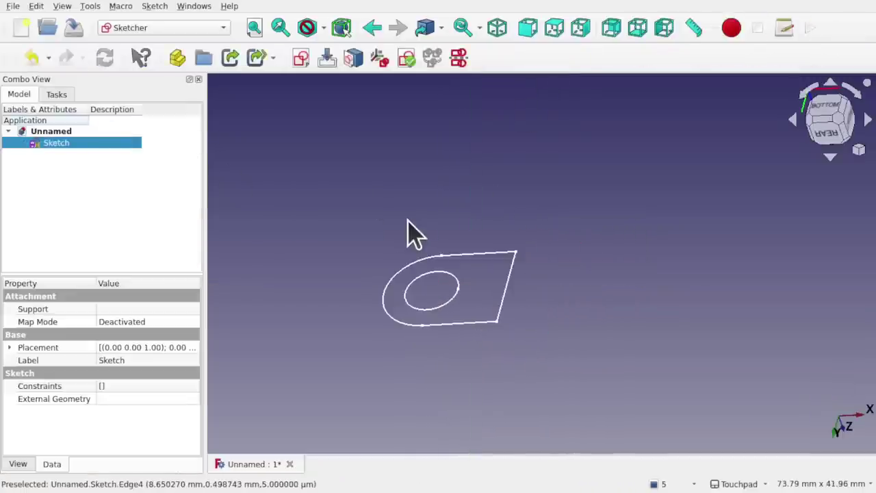
click(320, 200)
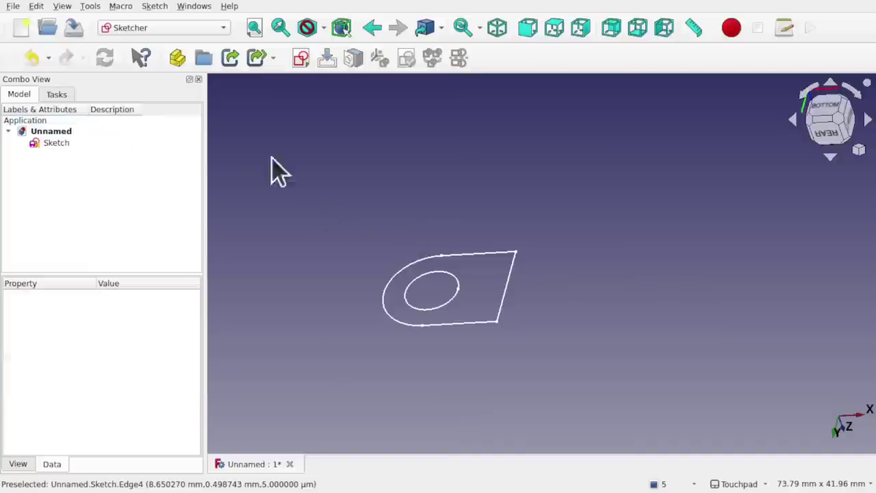
Make a face from the sketch's wires in the Part workbench
click(166, 28)
key(p)
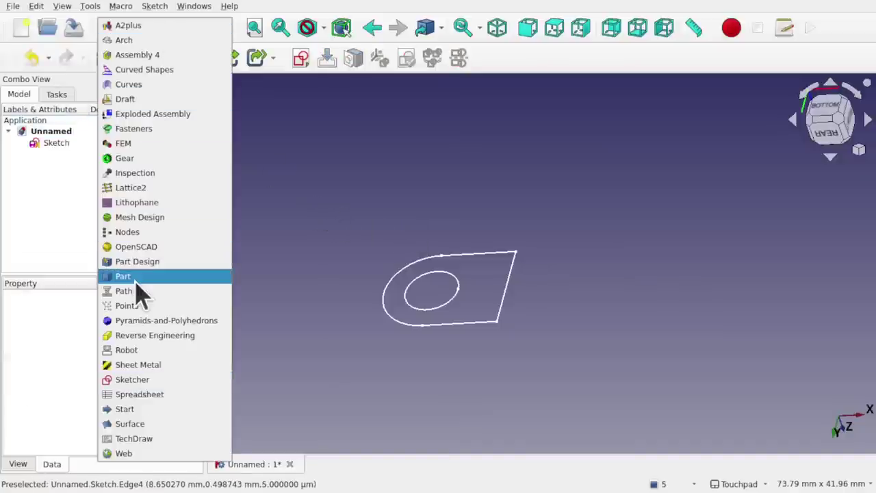
click(139, 277)
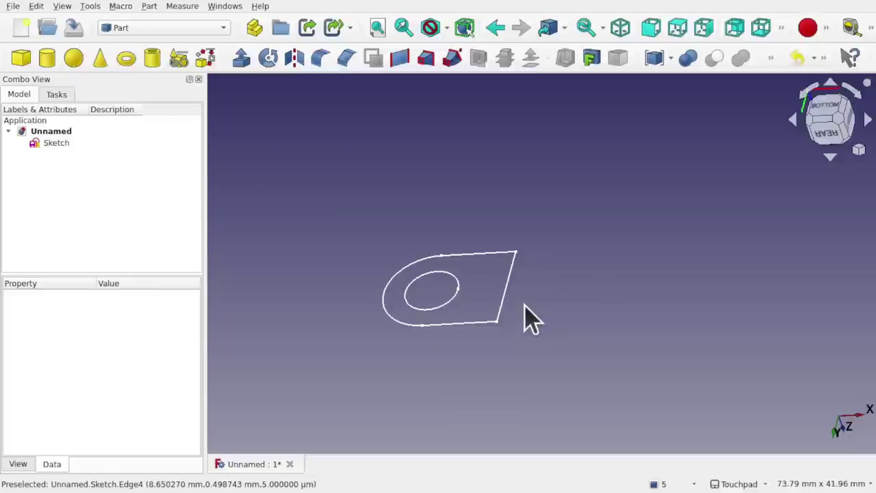
click(52, 145)
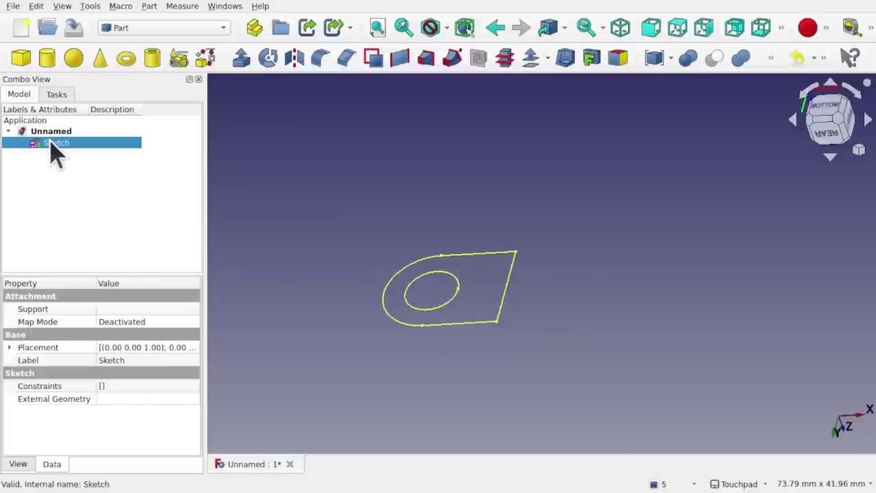
click(150, 7)
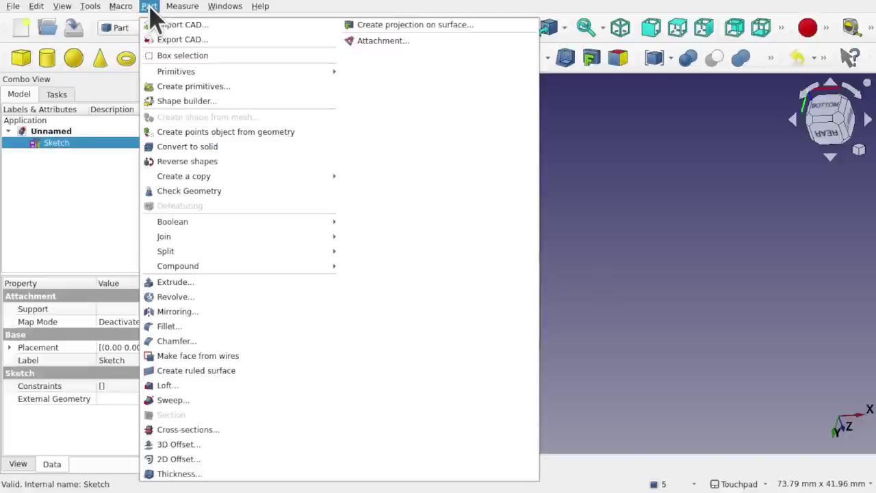
click(244, 356)
click(532, 251)
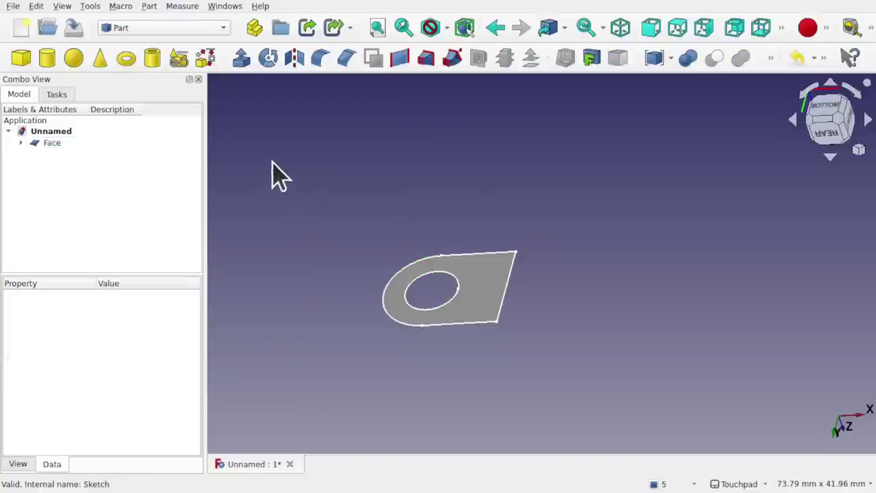
Clone the tab face in the Draft workbench
click(195, 29)
key(d)
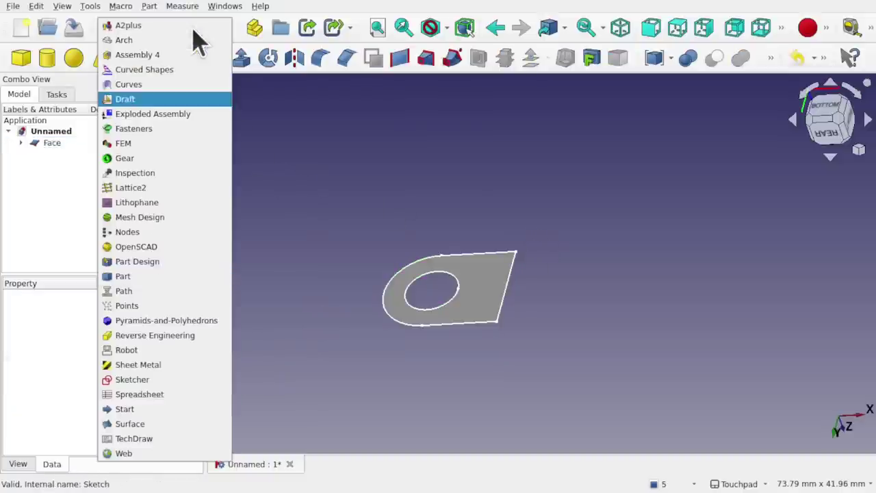
key(Return)
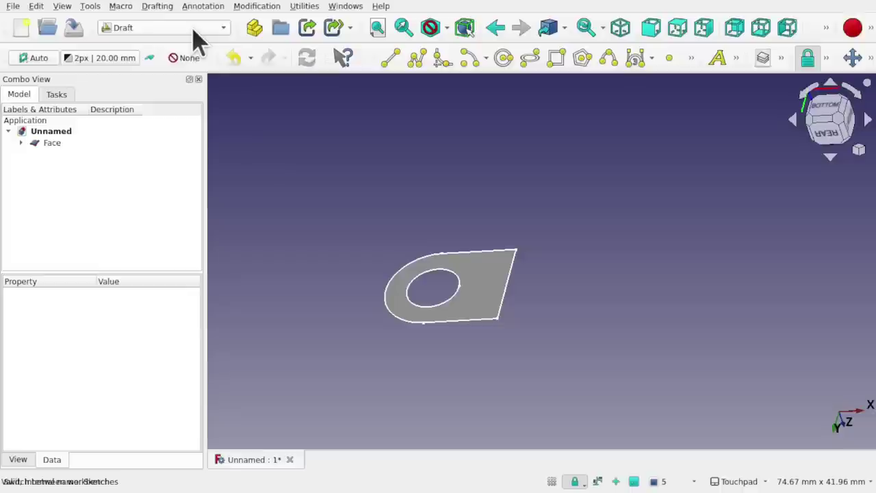
click(59, 156)
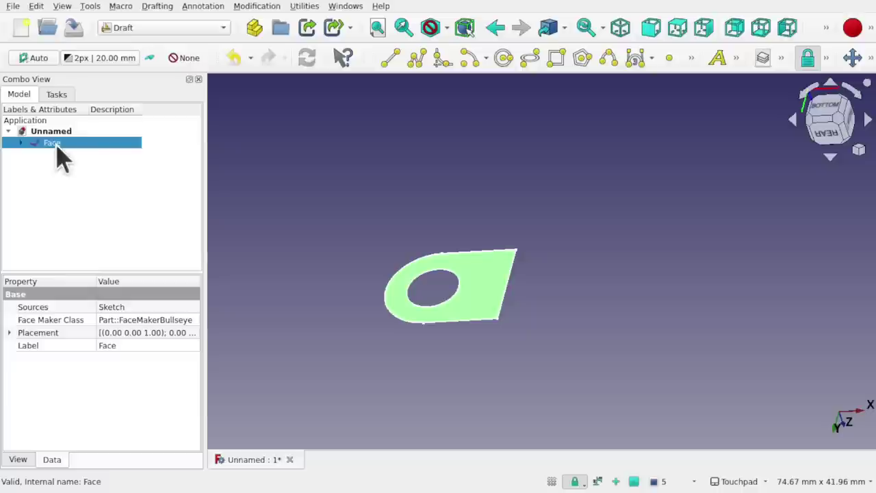
click(260, 7)
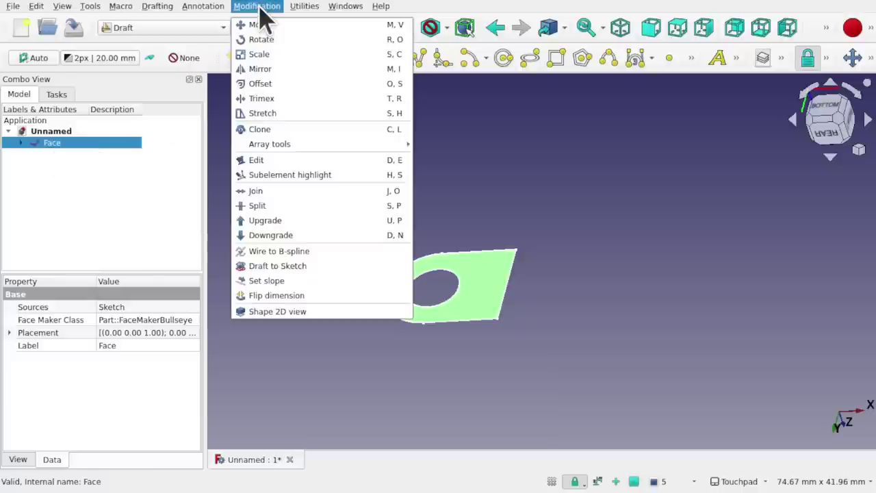
click(278, 129)
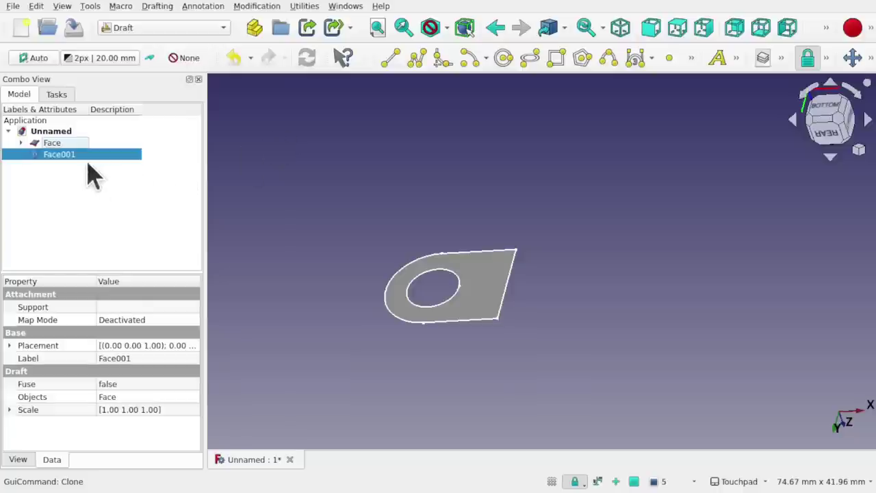
Transform the cloned face by rotating it 180° about the Y axis and translating it -29.60 mm along its own X axis
right_click(63, 155)
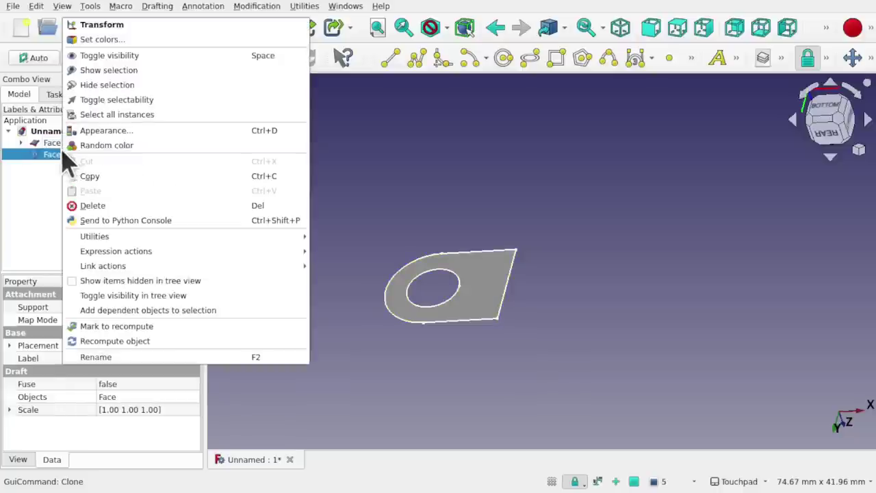
click(123, 24)
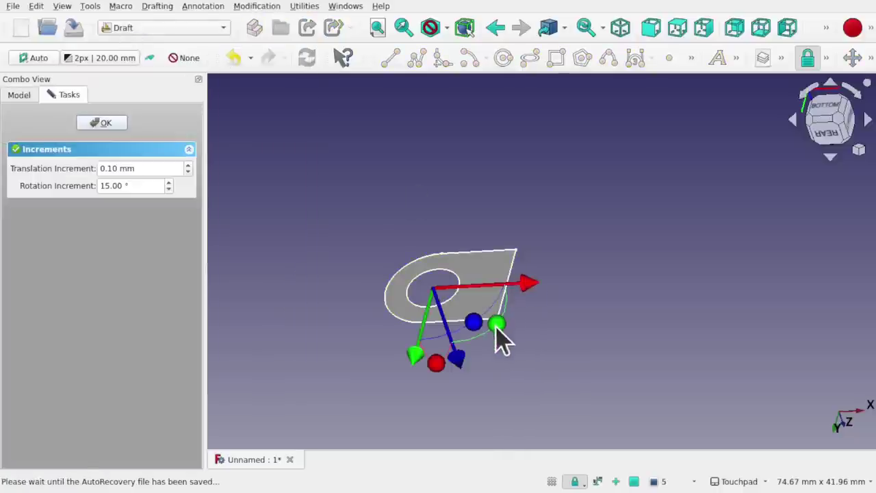
drag(496, 325, 257, 161)
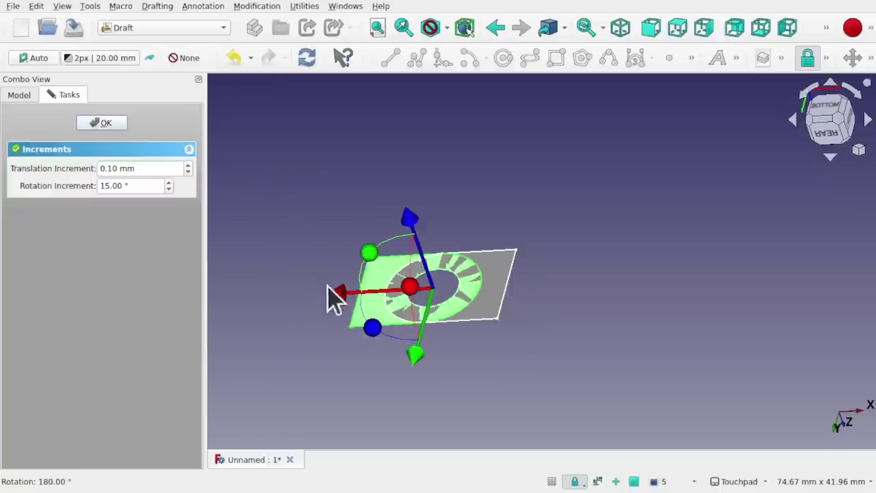
drag(336, 293, 596, 305)
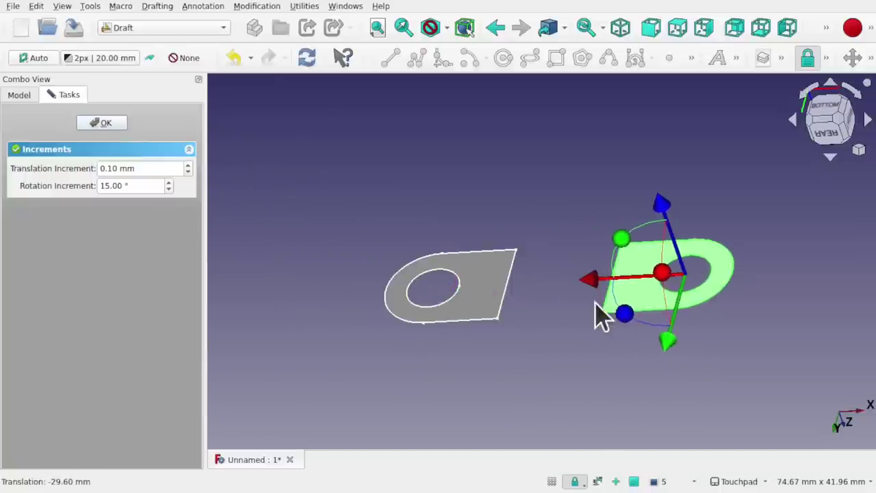
click(115, 123)
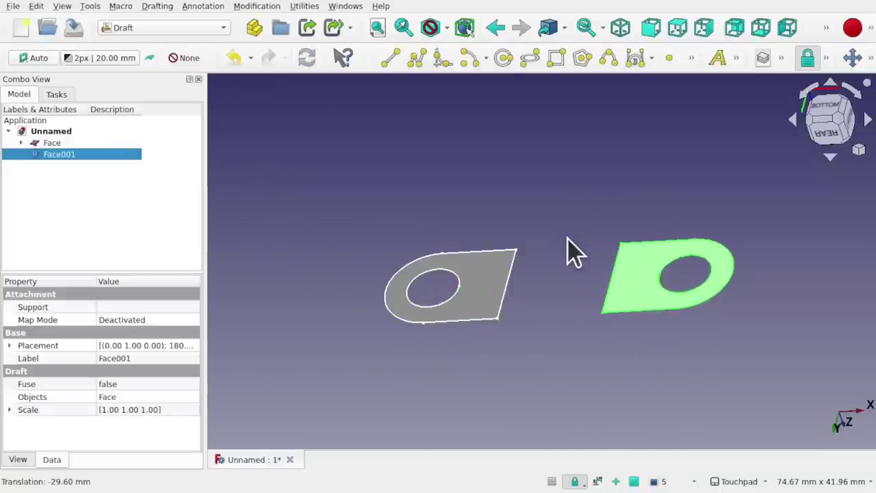
In the Surface workbench, create a blend curve joining the upper straight edges of the original and cloned tabs
click(158, 29)
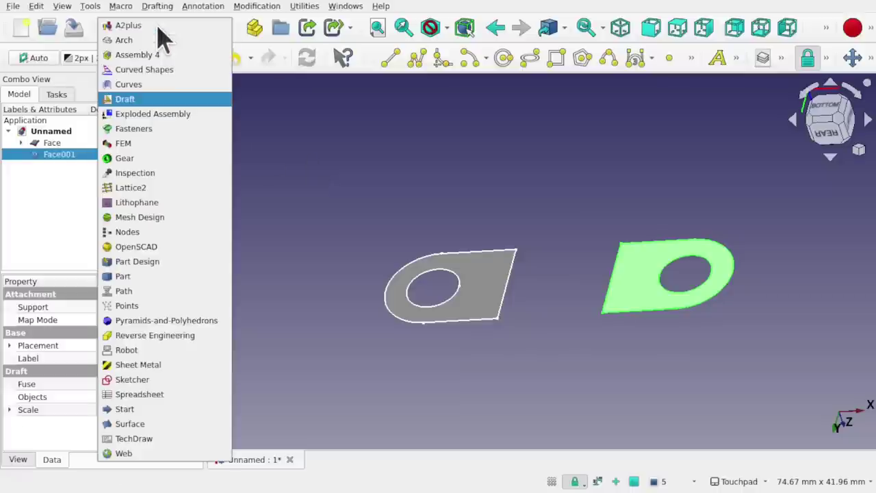
click(162, 424)
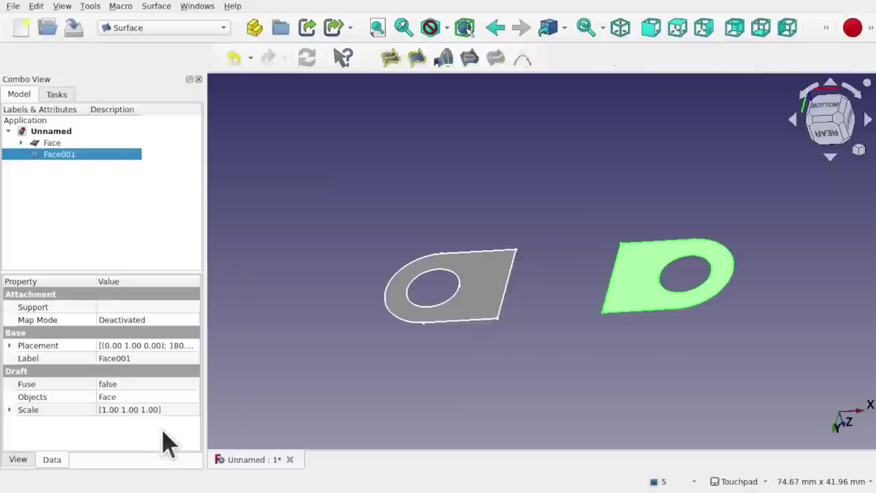
click(552, 230)
shift+drag(552, 230, 503, 267)
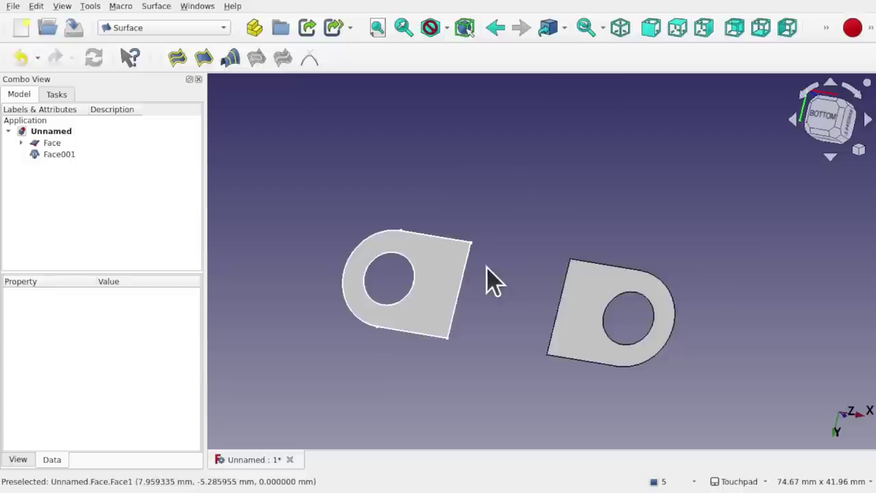
alt+drag(445, 196, 460, 245)
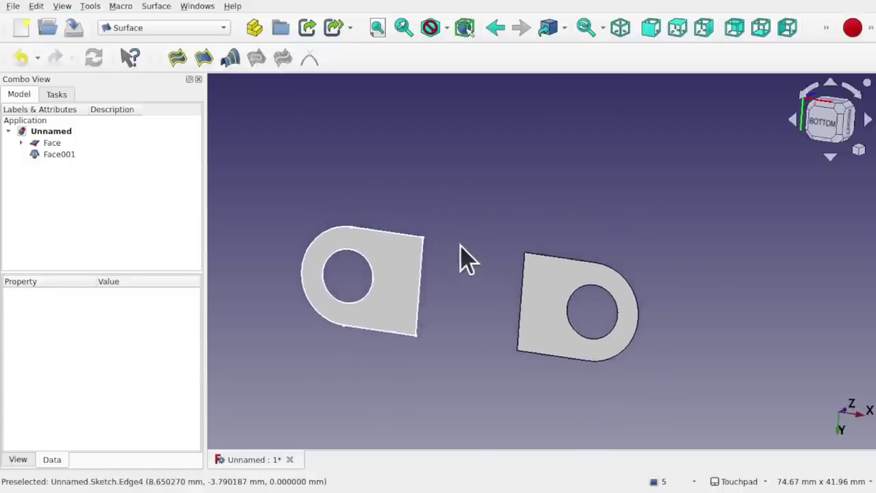
click(404, 236)
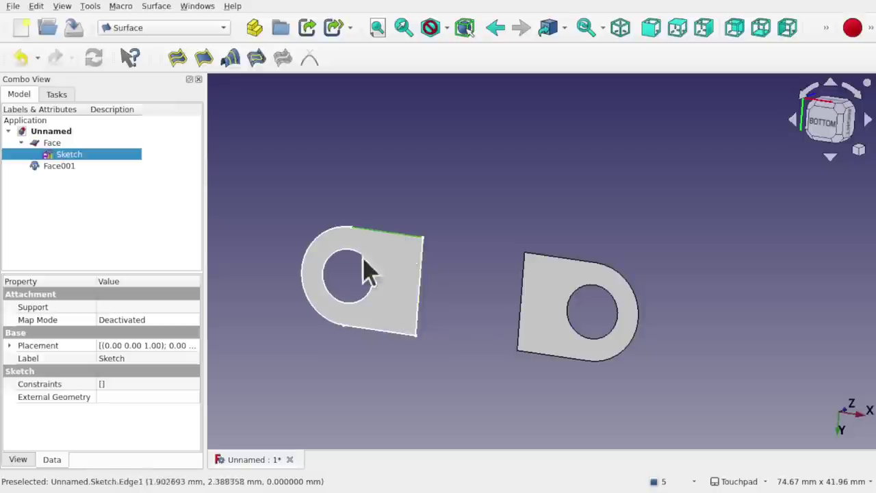
ctrl+click(569, 258)
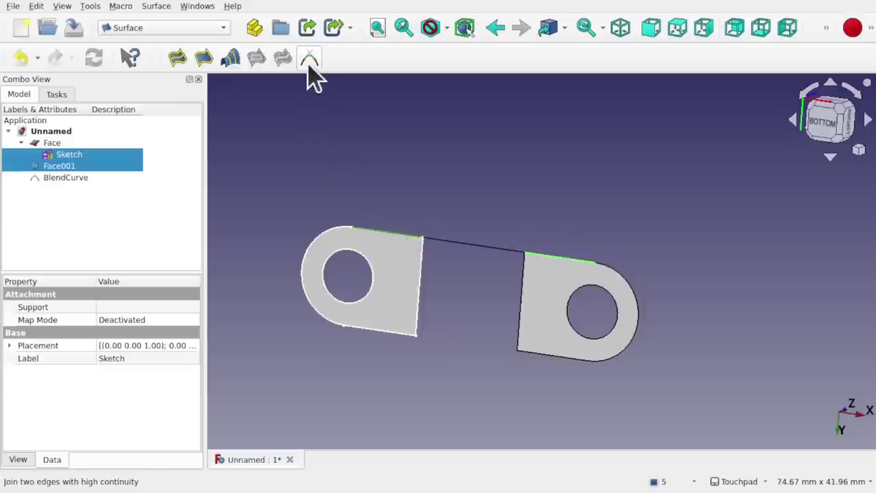
Create a second blend curve joining the lower straight edges of the two tabs
click(392, 335)
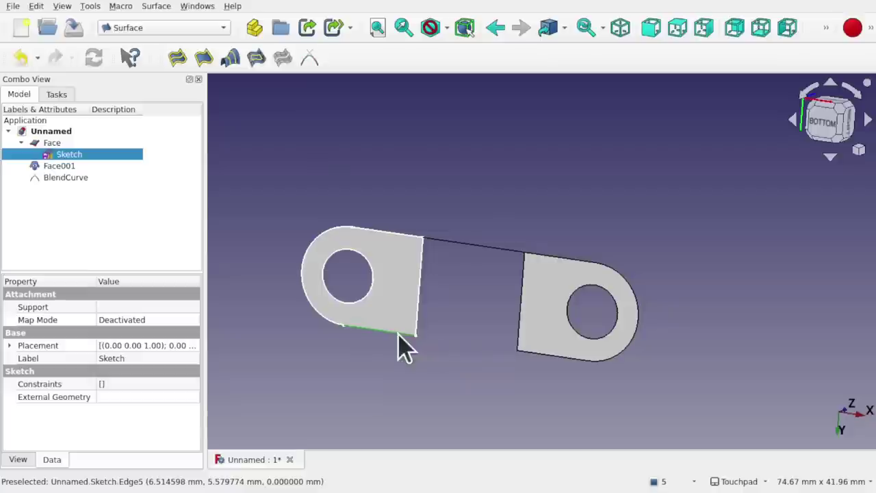
ctrl+click(552, 358)
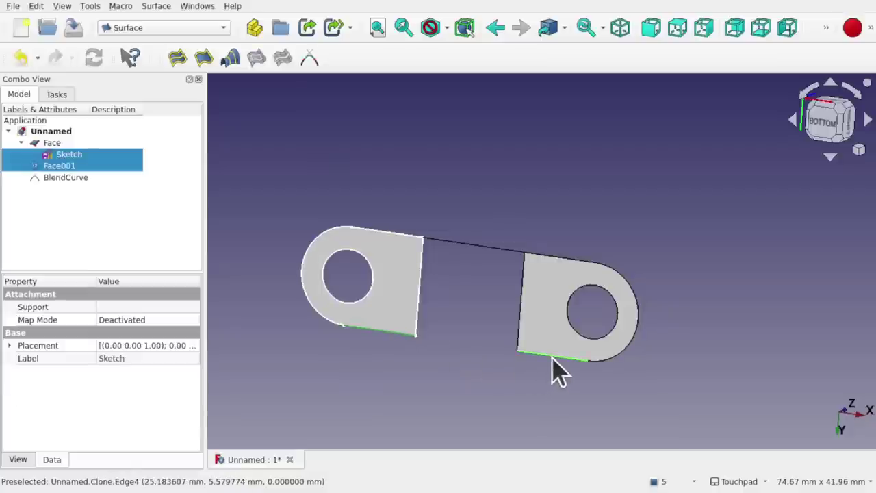
click(310, 58)
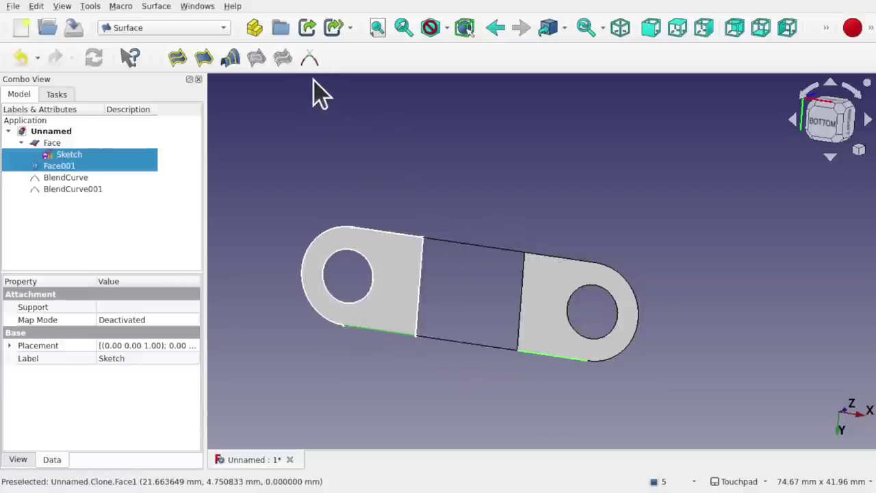
Hide the sketch and the original tab face to expose the blend curves' start ends
click(403, 302)
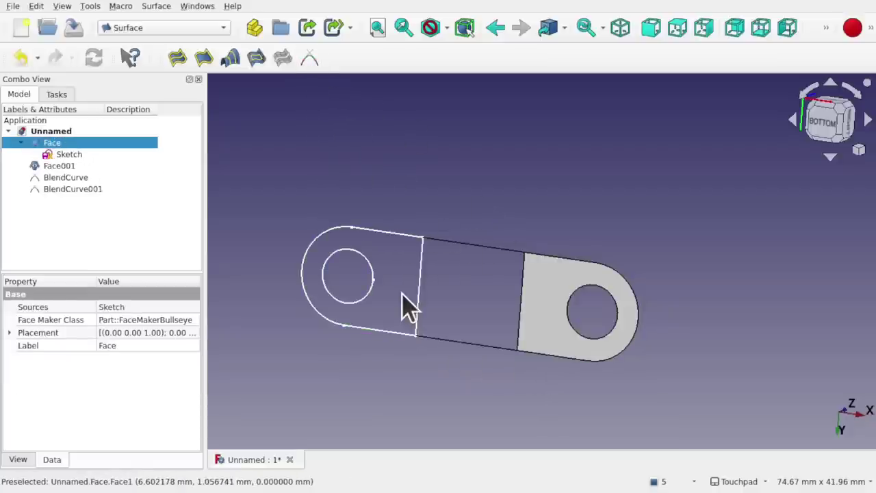
click(79, 155)
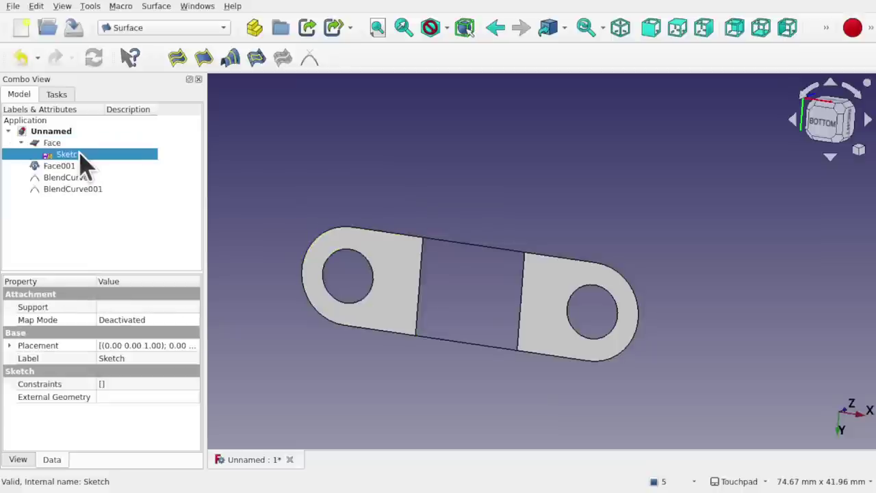
click(397, 319)
key(space)
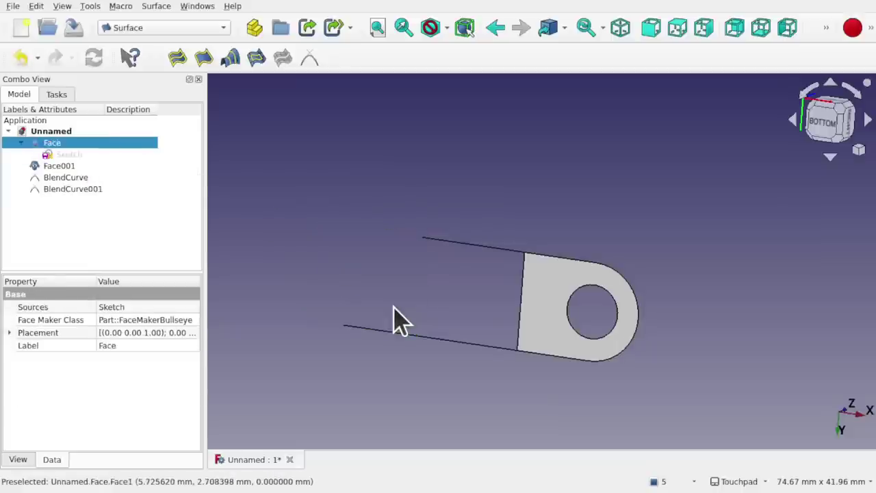
Set the lower blend curve's Start Parameter to 1
click(396, 333)
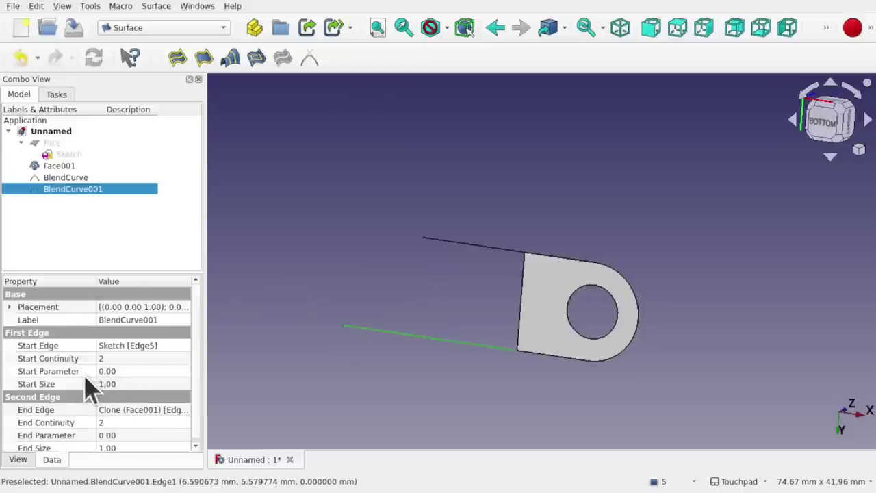
click(142, 371)
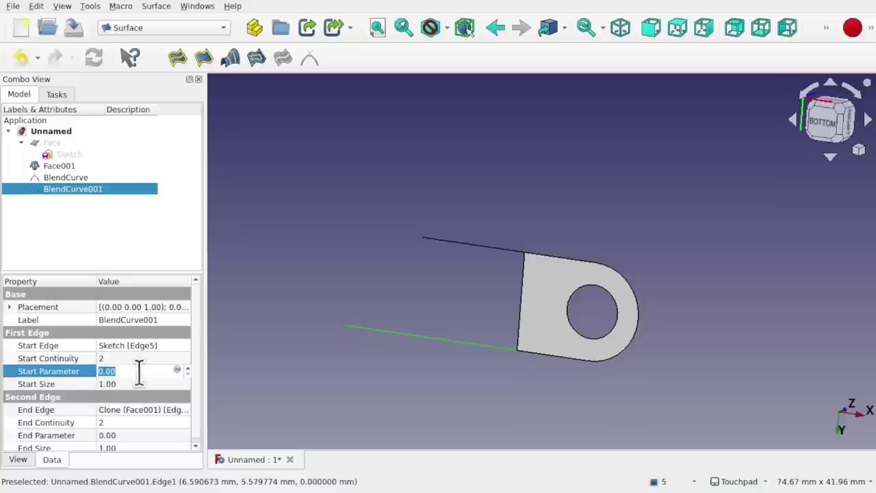
text(1)
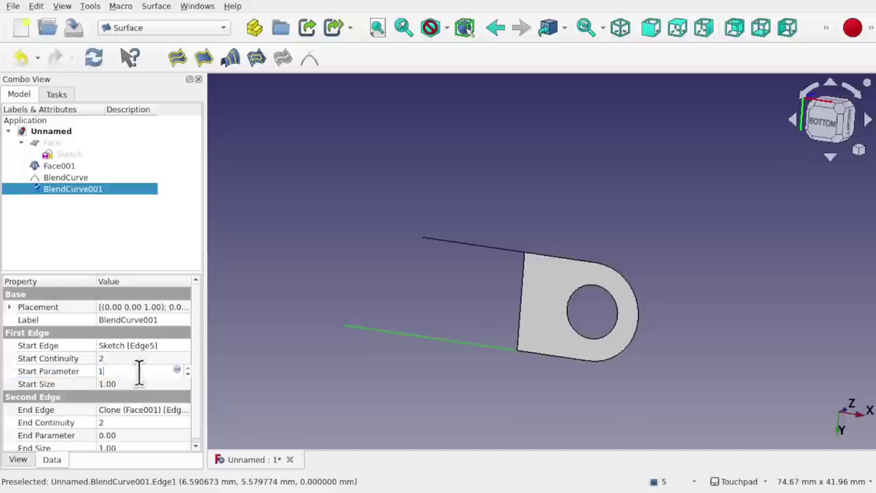
key(Return)
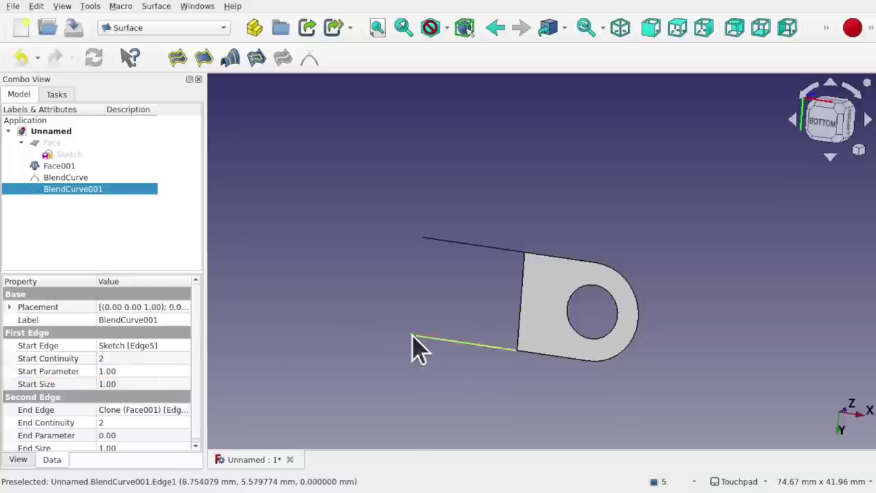
Show the original tab face again and hide the cloned tab
click(65, 143)
key(space)
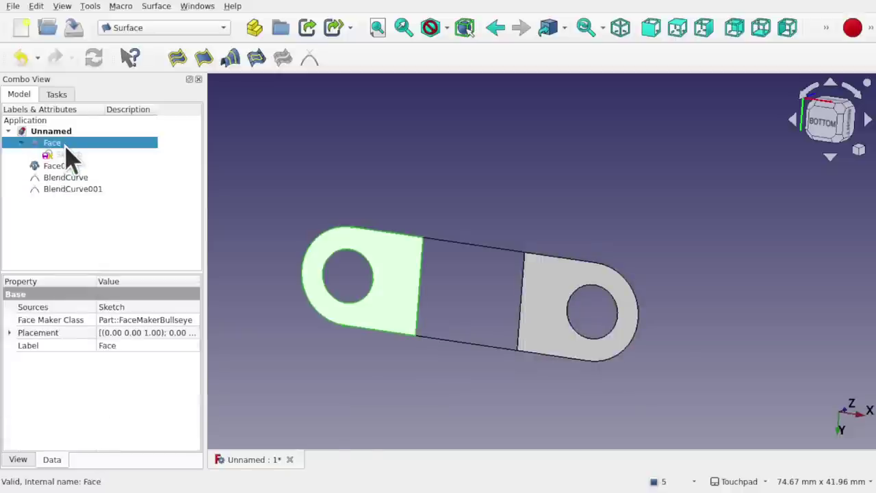
click(544, 315)
key(space)
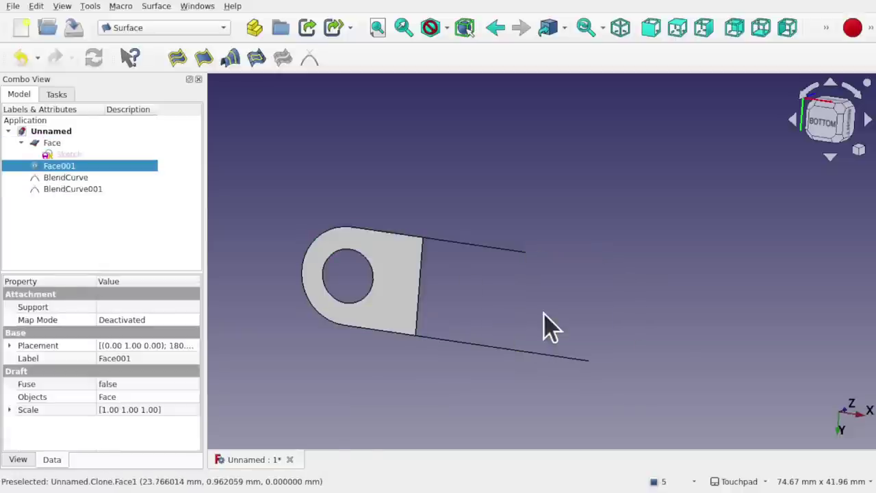
Set the lower blend curve's End Parameter to 1
click(556, 355)
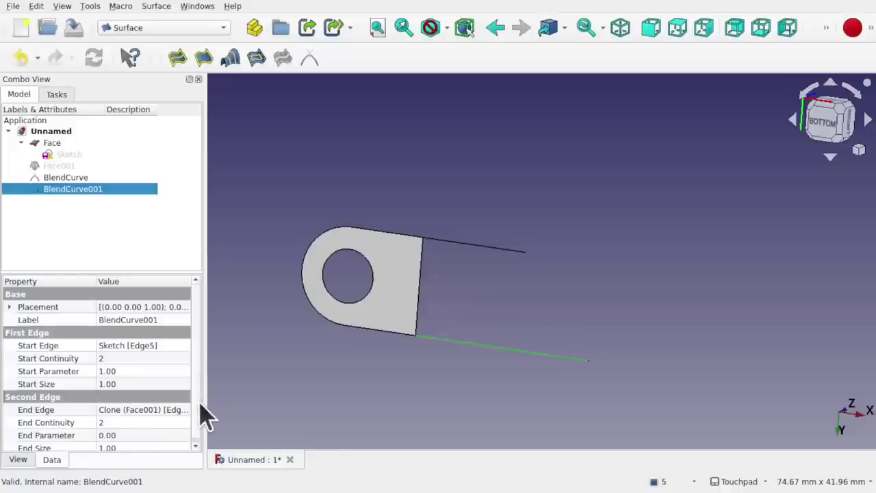
scroll(200, 411, down, 1)
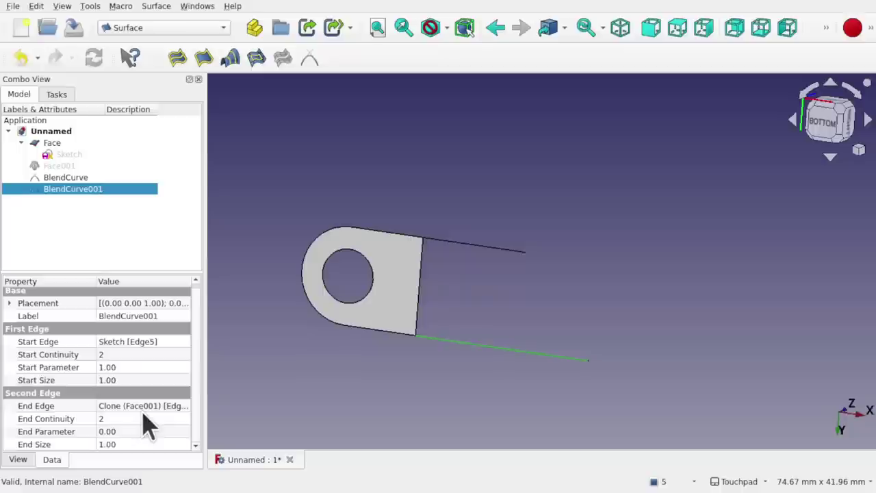
click(143, 431)
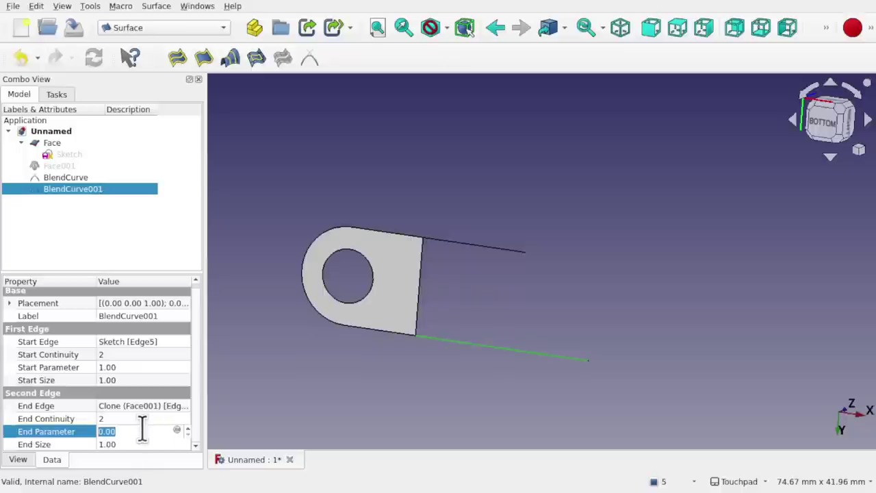
text(1)
key(Return)
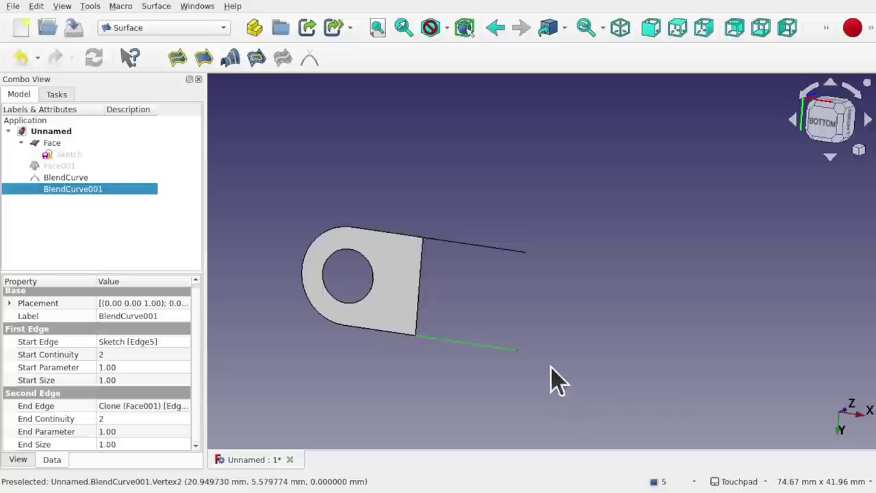
Show the cloned tab again and transform it by rotating it 30° about its X axis
click(503, 303)
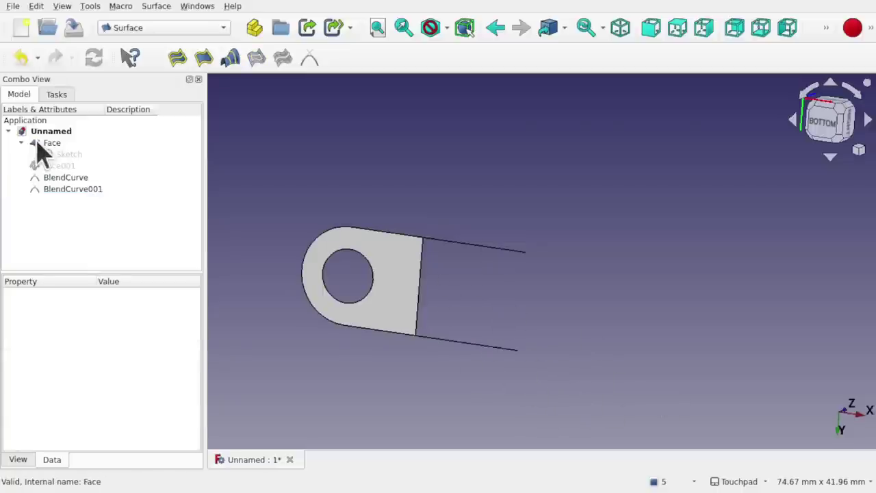
click(69, 169)
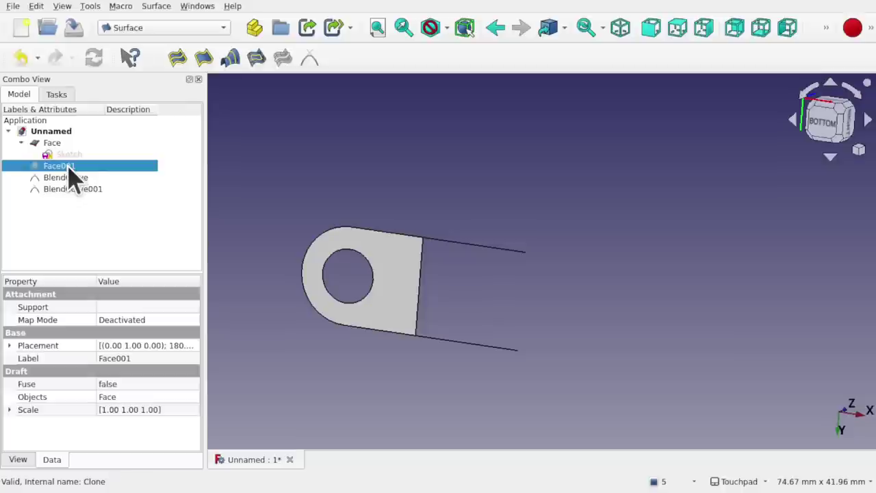
key(space)
right_click(69, 169)
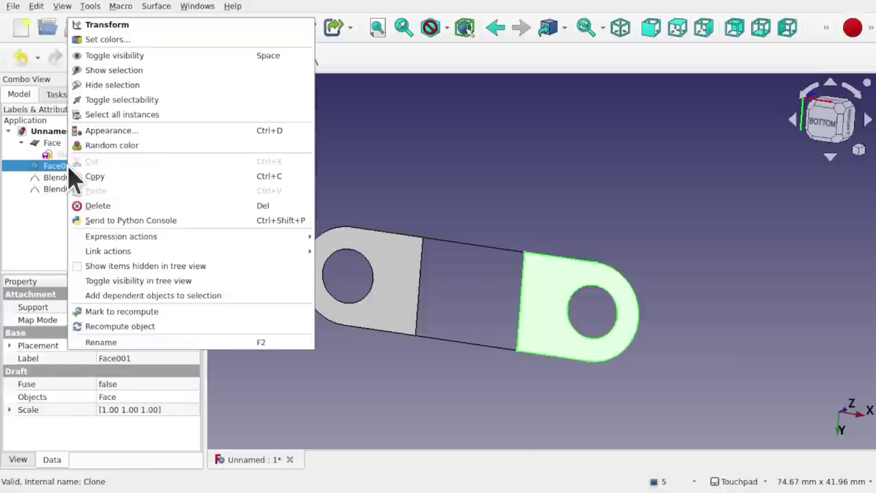
click(130, 25)
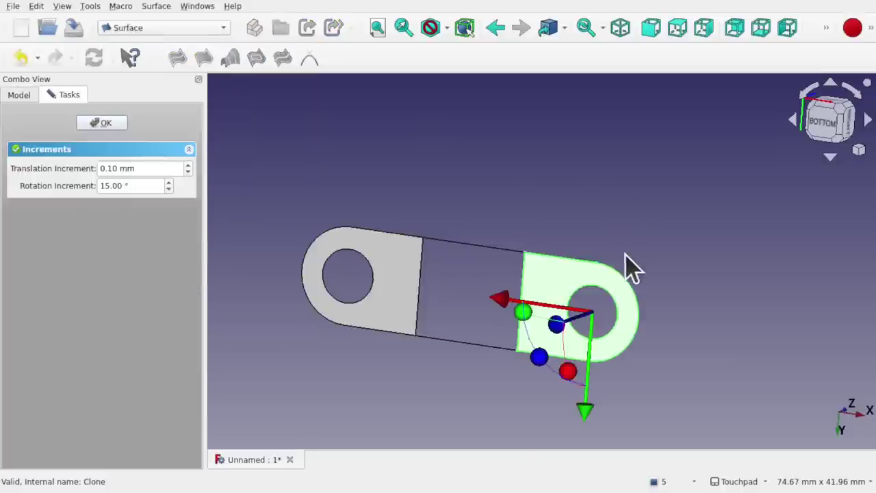
middle_drag(634, 270, 610, 343)
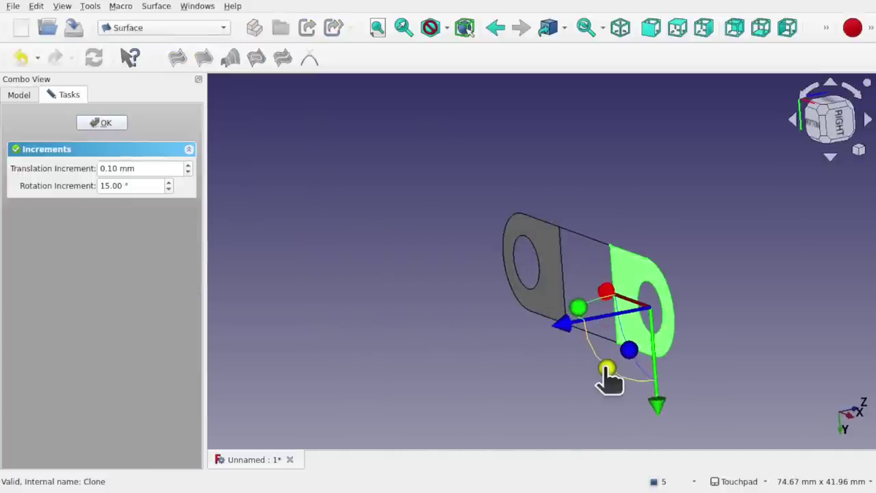
drag(605, 368, 584, 346)
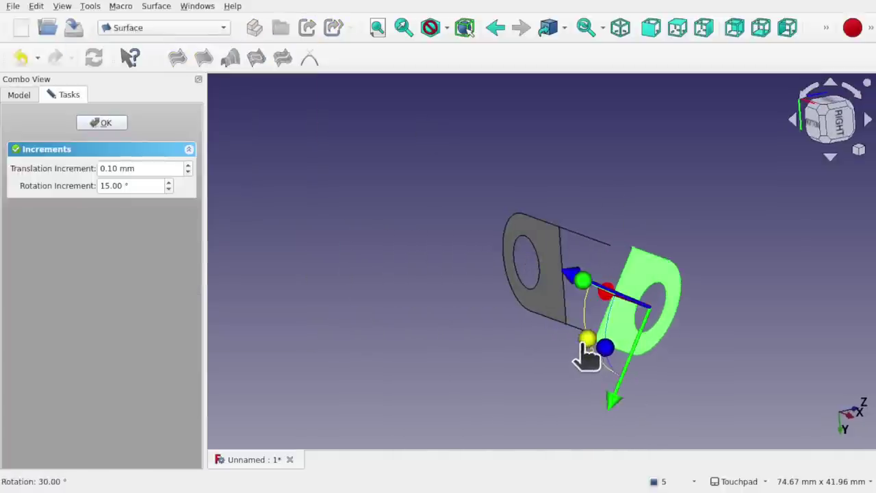
click(101, 123)
Set the Start Size of both blend curves to 3
middle_drag(386, 276, 454, 282)
click(431, 279)
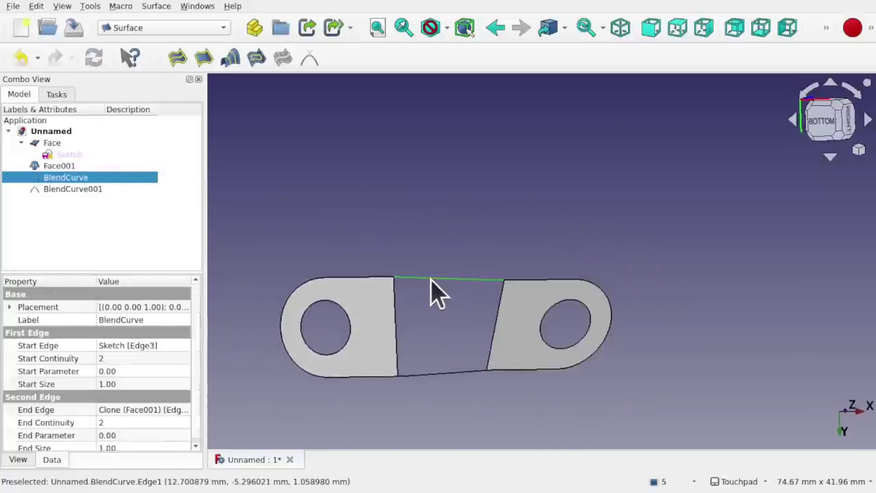
ctrl+click(446, 376)
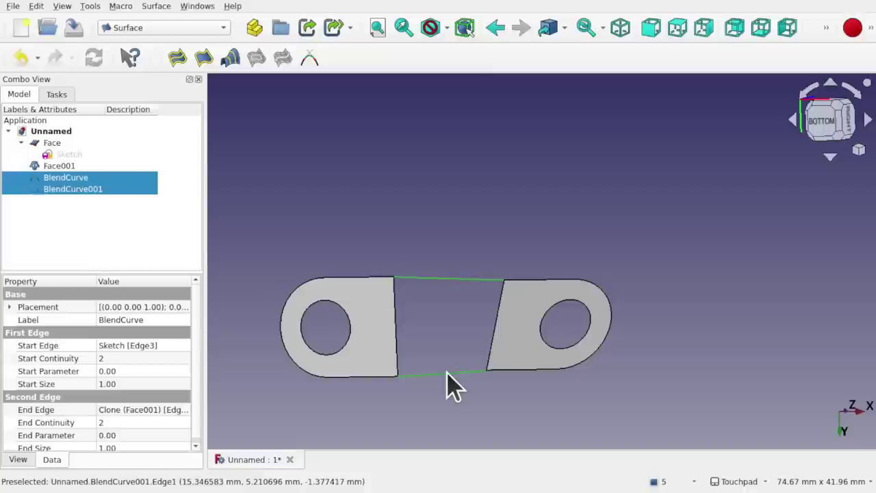
click(134, 384)
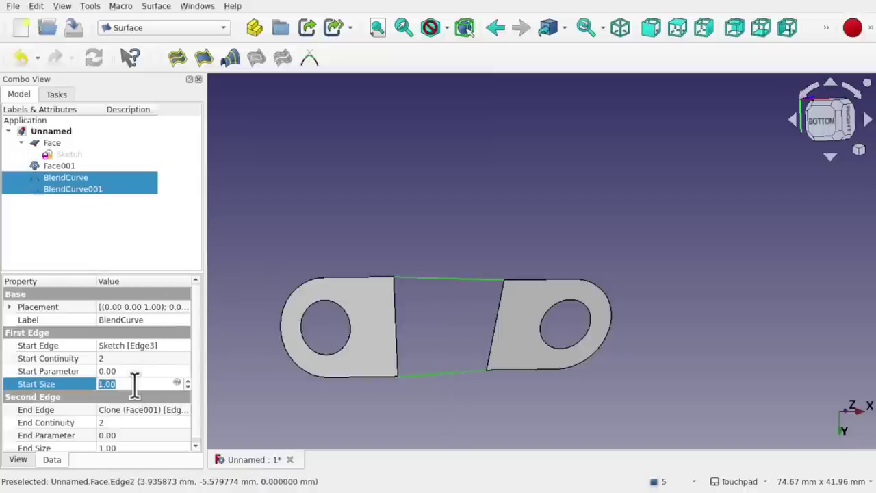
text(3)
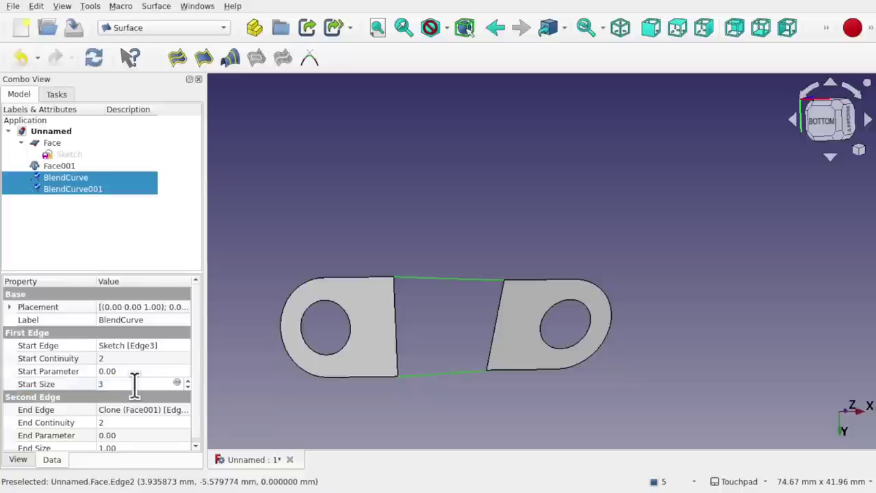
key(Return)
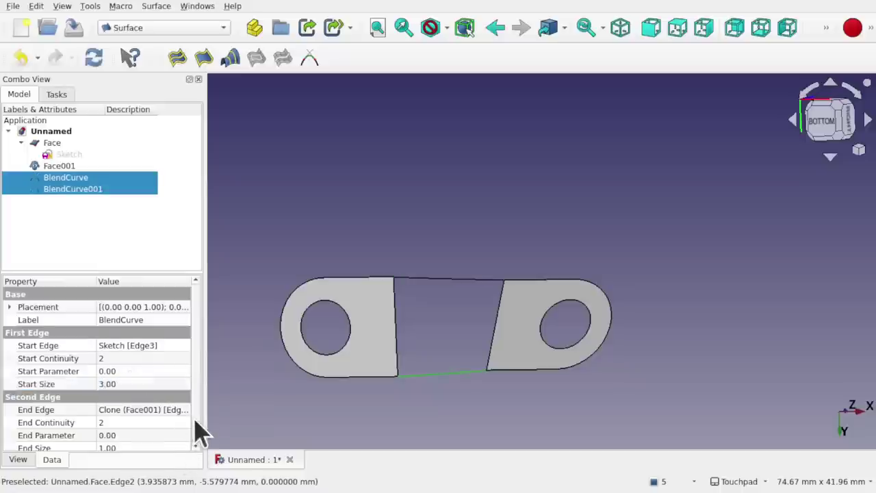
Set the End Size of both blend curves to 3
click(195, 445)
click(141, 445)
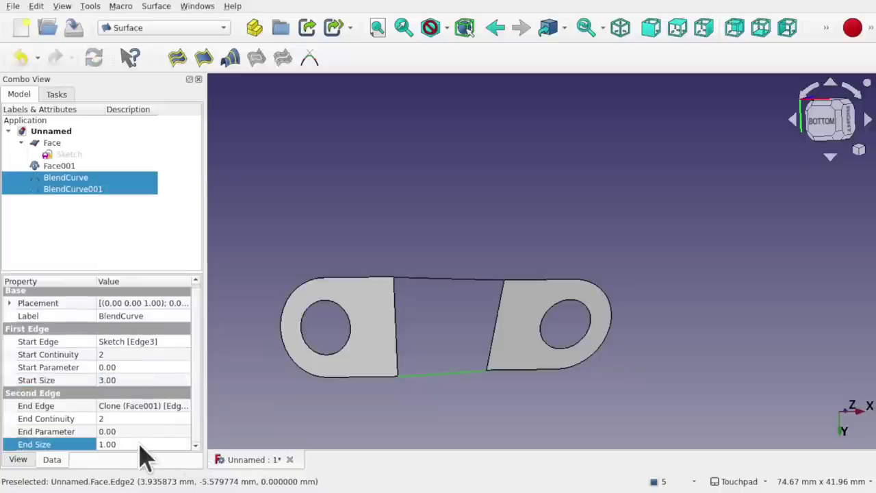
text(3)
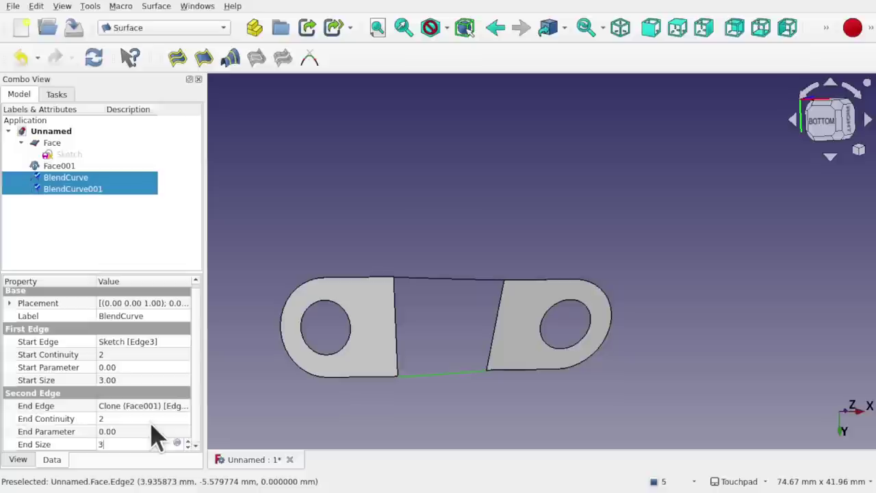
click(148, 418)
Set the Start Size of BlendCurve alone to -3 so it leaves the original tab in the opposite direction
middle_drag(436, 323, 345, 267)
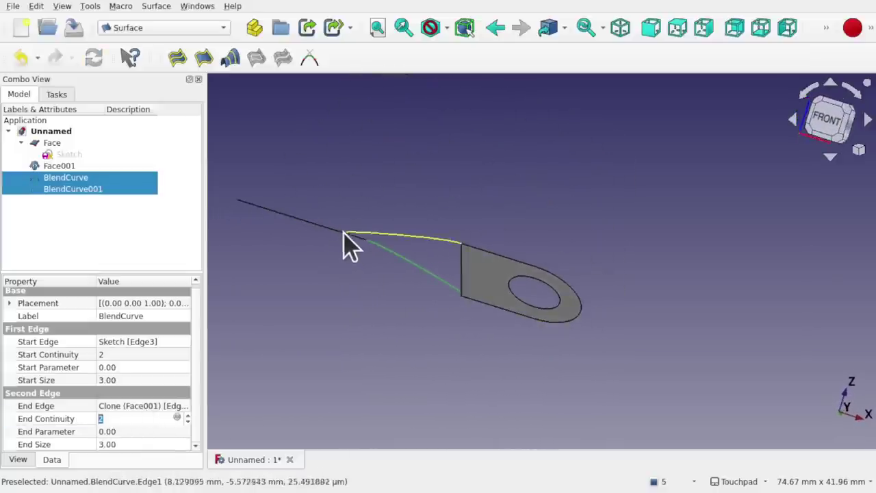
scroll(347, 239, up, 6)
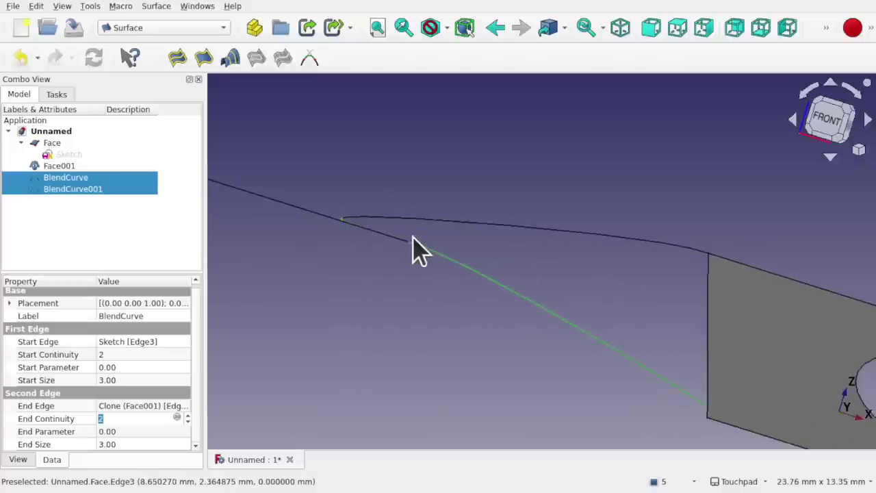
middle_drag(500, 209, 411, 239)
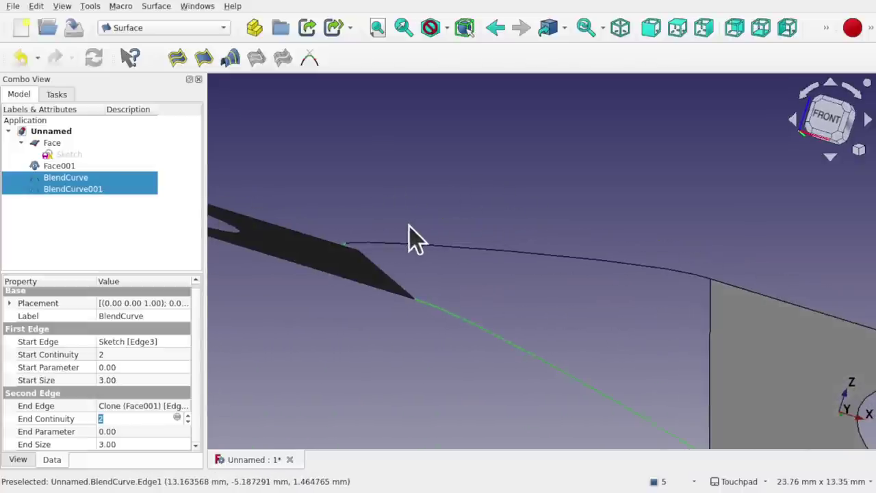
click(413, 257)
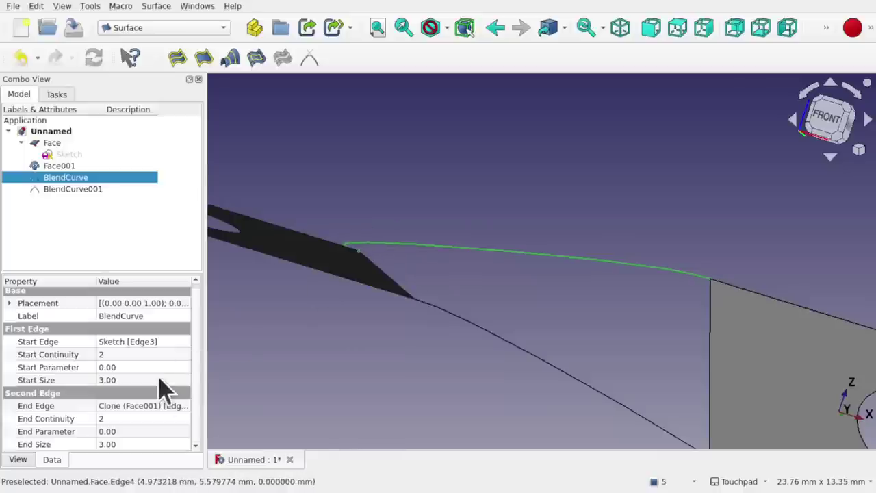
click(106, 381)
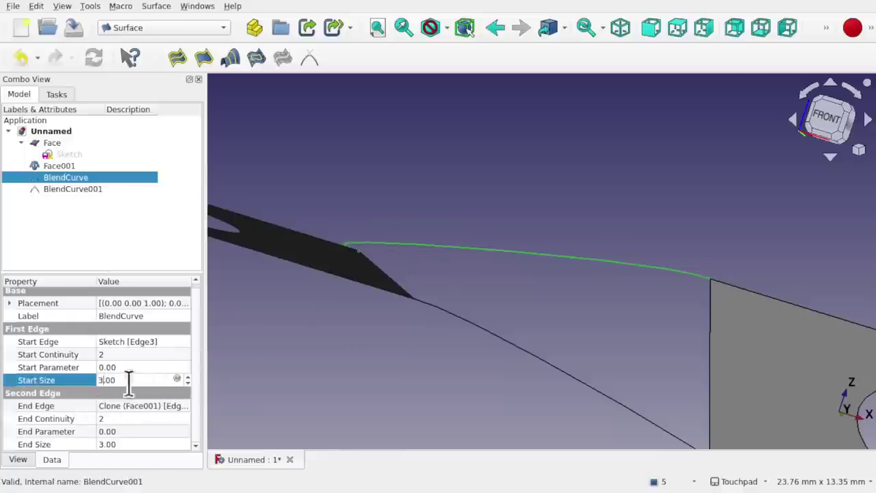
text(-)
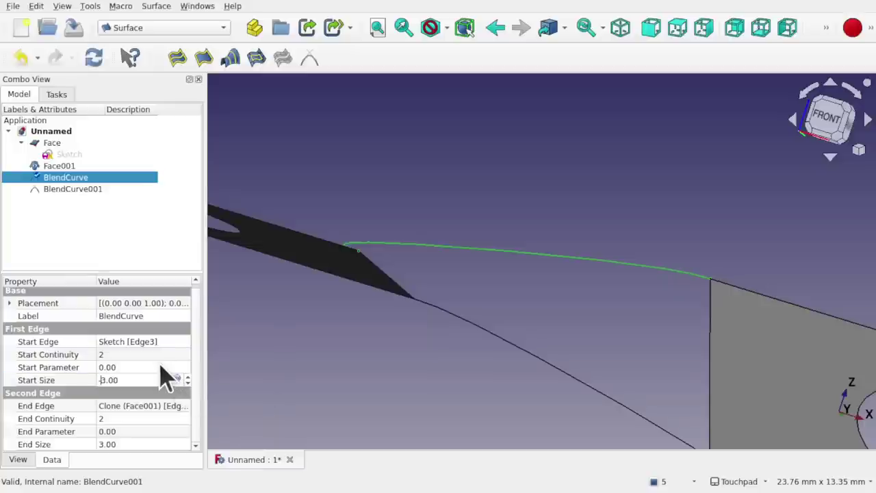
click(160, 367)
alt+drag(450, 270, 492, 229)
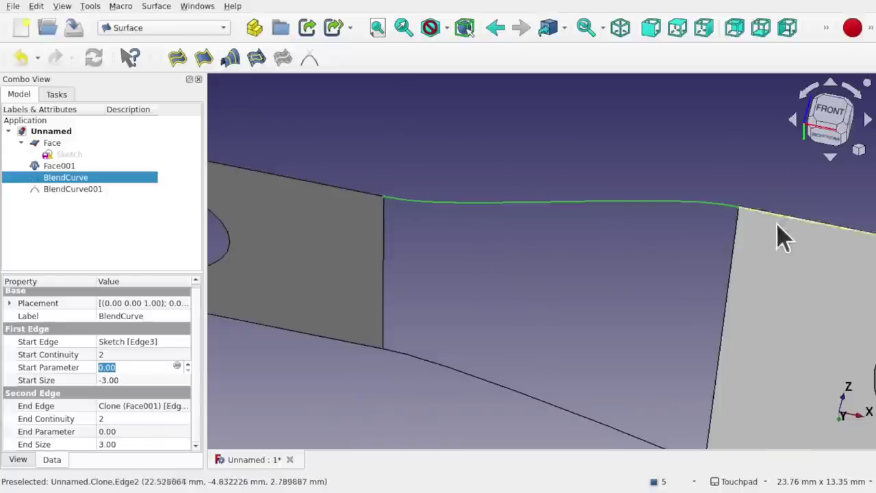
Set the End Size of BlendCurve001 to -3 so its tangent reverses where it meets the cloned tab
alt+drag(779, 236, 515, 172)
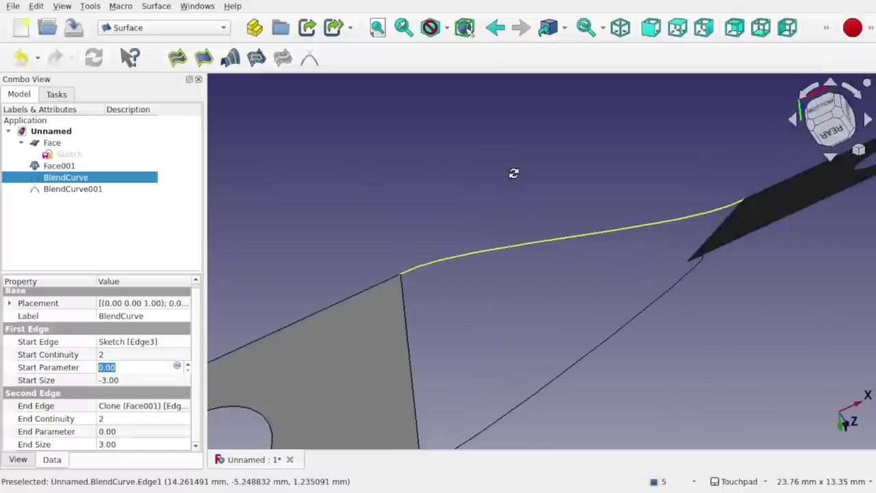
click(687, 276)
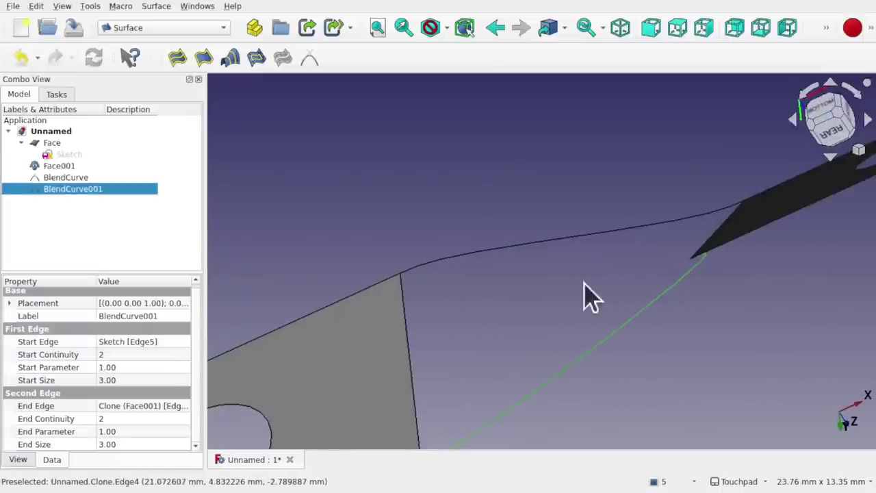
click(119, 444)
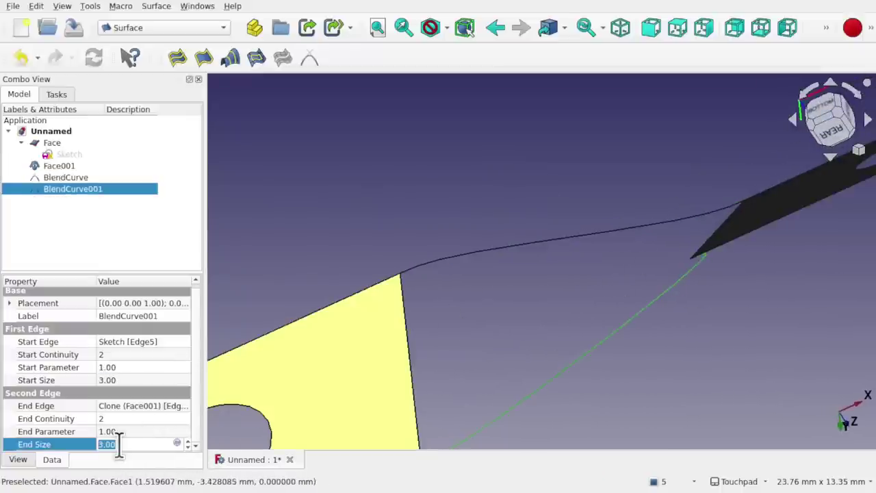
text(-3)
key(Return)
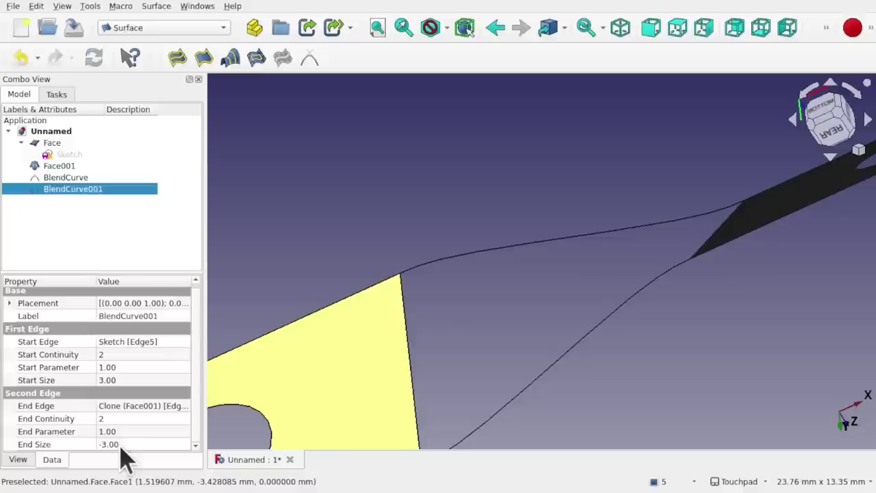
Switch to the Part workbench and create a ruled surface between the two blend curves
alt+drag(354, 352, 473, 368)
scroll(526, 267, down, 3)
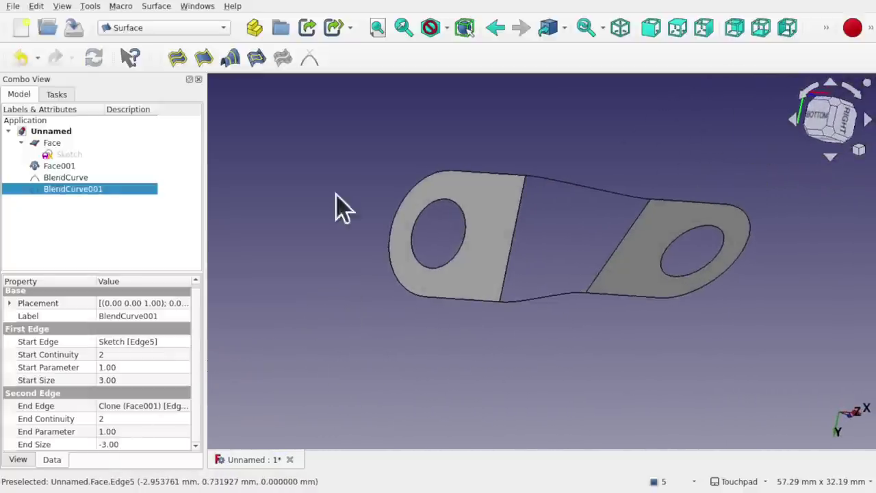
click(169, 29)
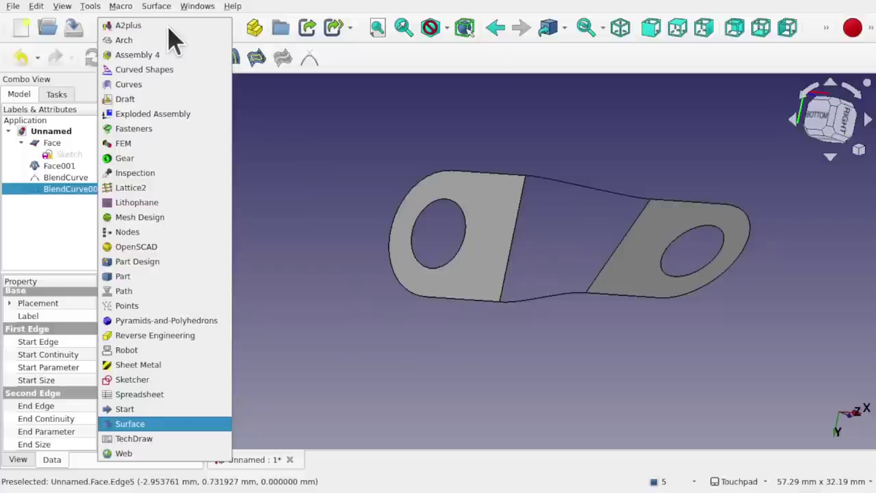
click(151, 278)
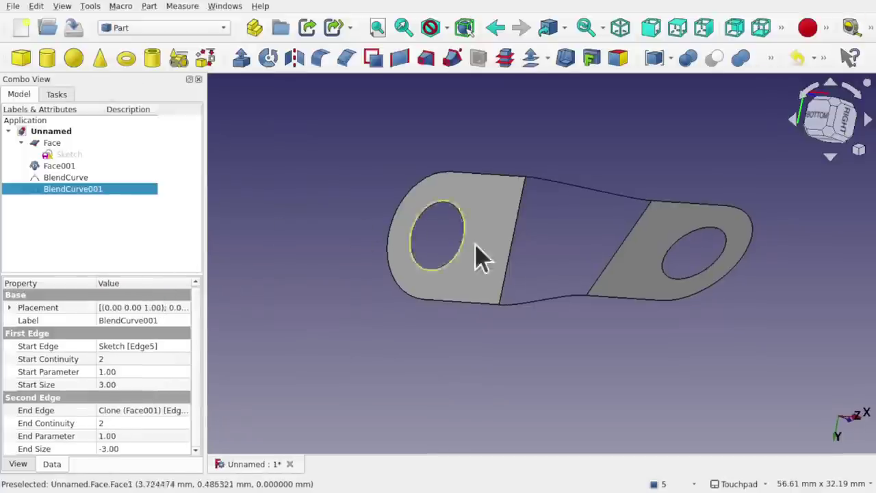
click(567, 297)
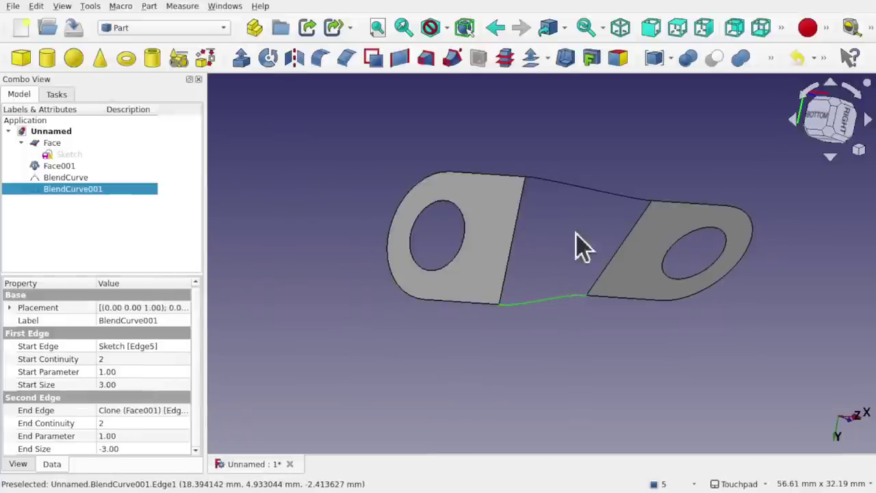
ctrl+click(596, 188)
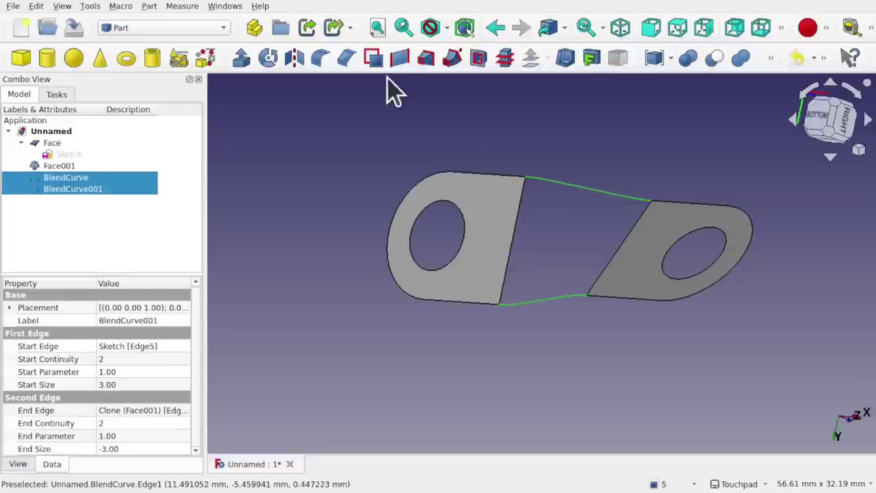
click(401, 61)
drag(530, 210, 528, 283)
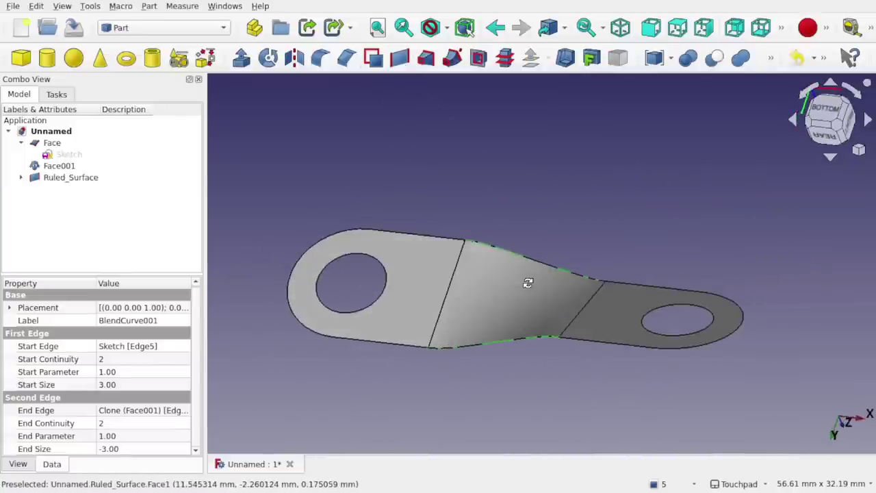
Transform the cloned tab Face001 by rotating it further about its X axis, to a placement axis of (0.00 0.61 -0.79)
click(60, 166)
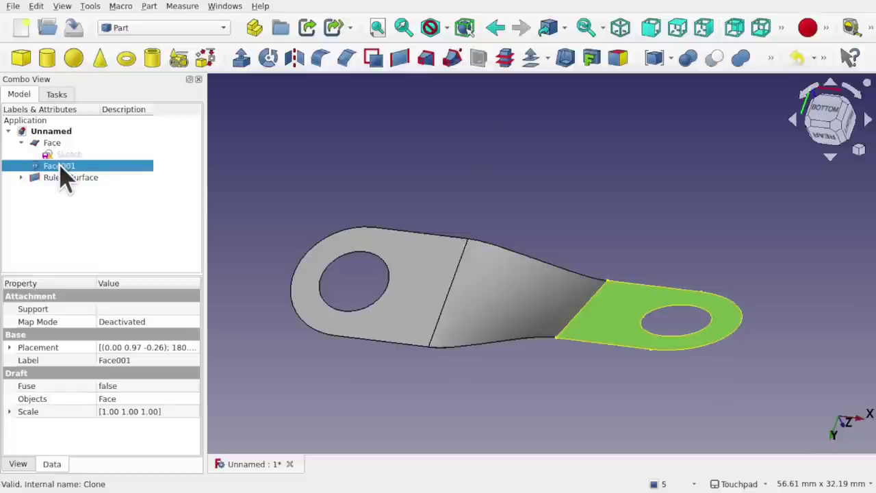
drag(489, 254, 513, 294)
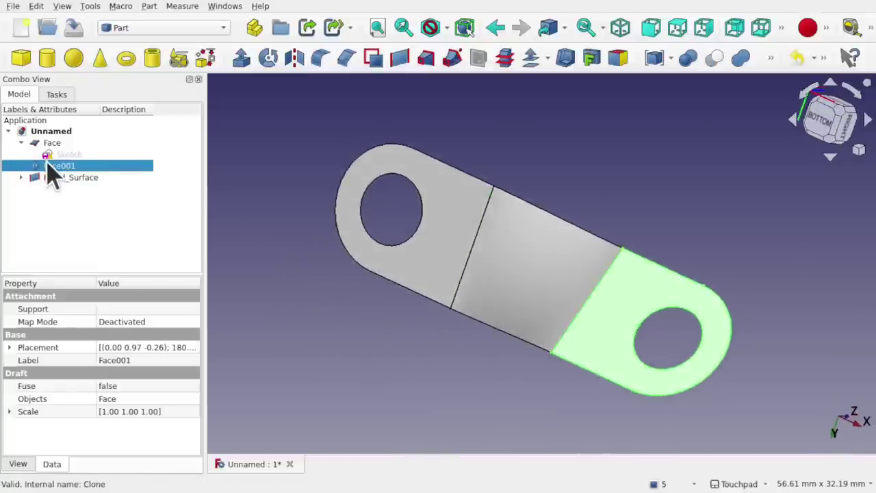
click(10, 347)
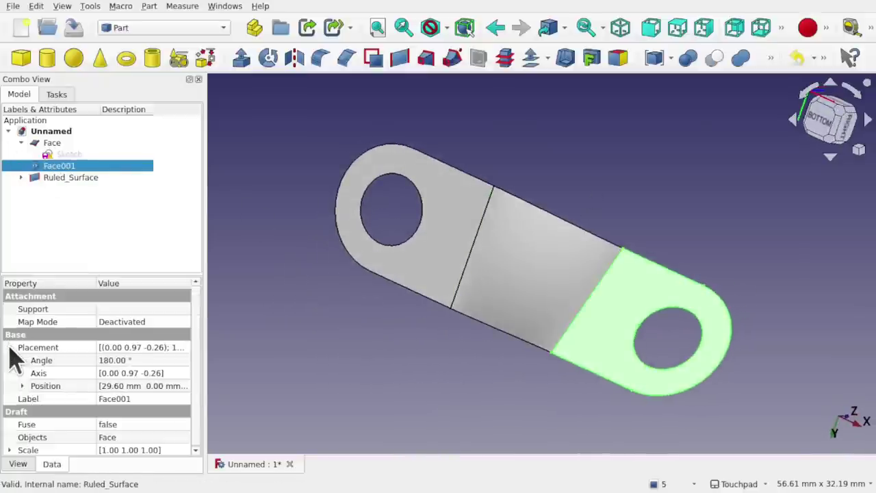
click(63, 166)
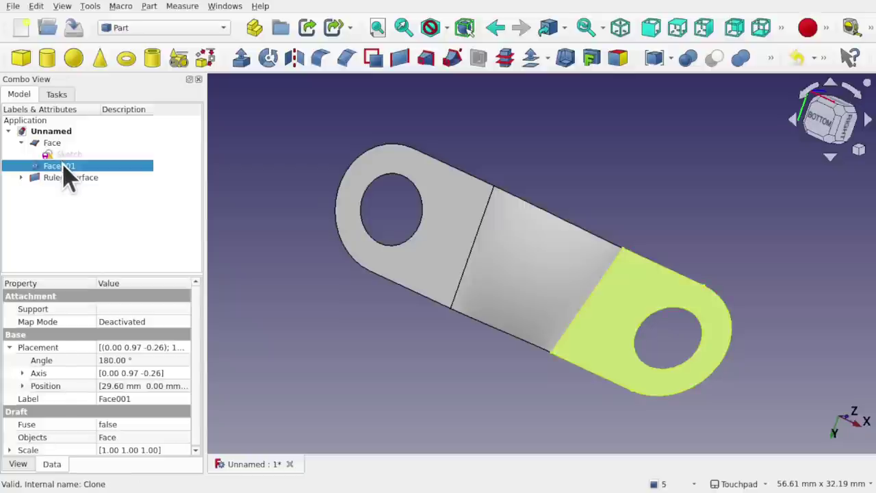
right_click(63, 166)
click(147, 25)
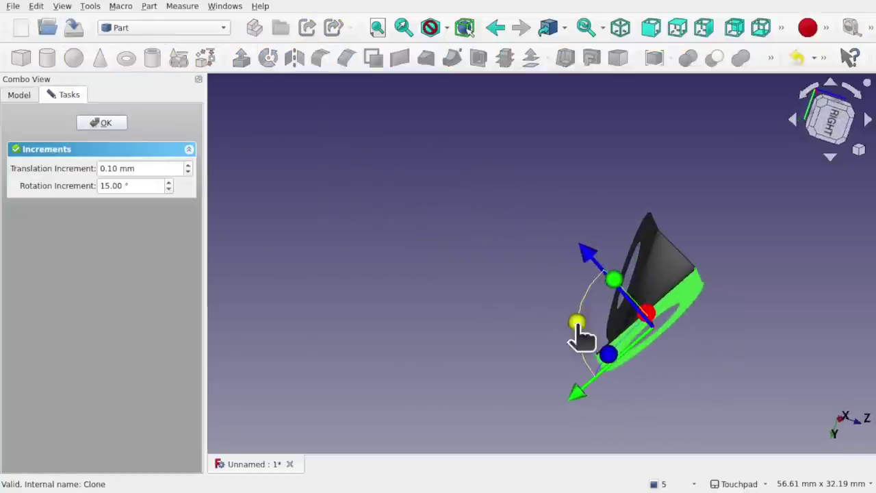
mouse_move(581, 336)
mouse_down()
mouse_move(611, 289)
mouse_move(643, 286)
mouse_move(629, 287)
mouse_up()
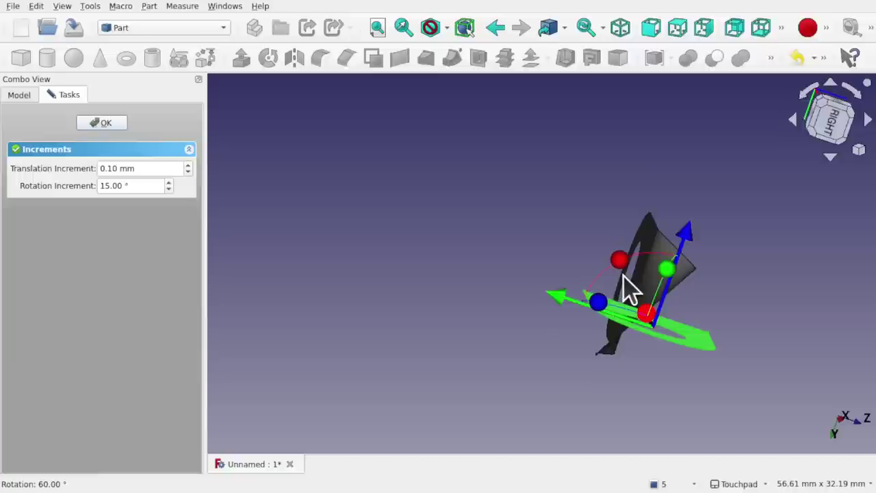
click(820, 138)
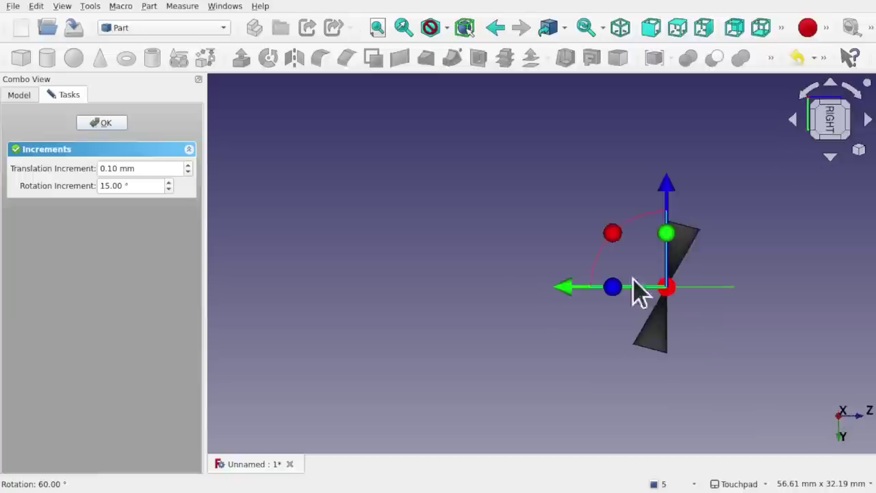
drag(611, 231, 630, 362)
click(106, 124)
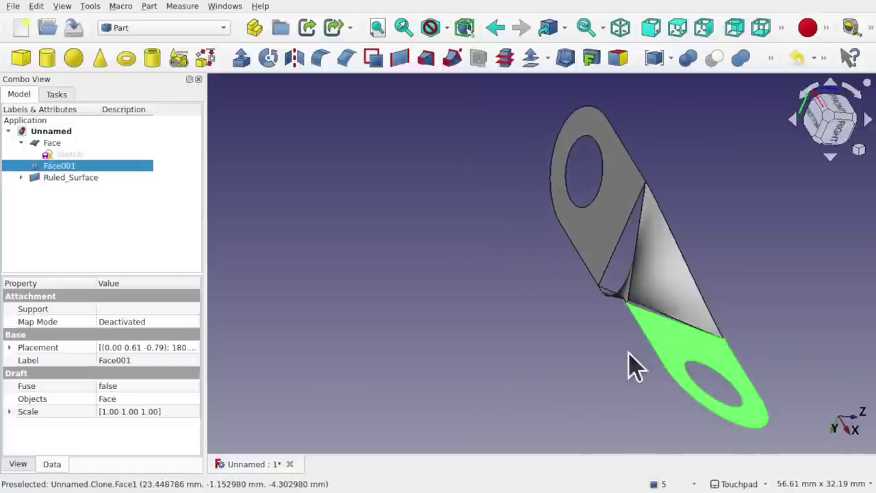
Set the Orientation of the ruled surface to Forward
click(667, 294)
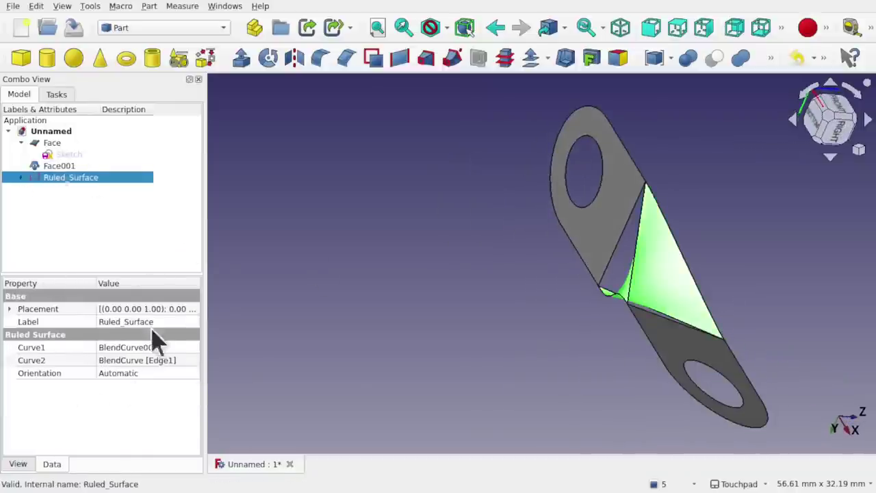
click(140, 376)
click(141, 378)
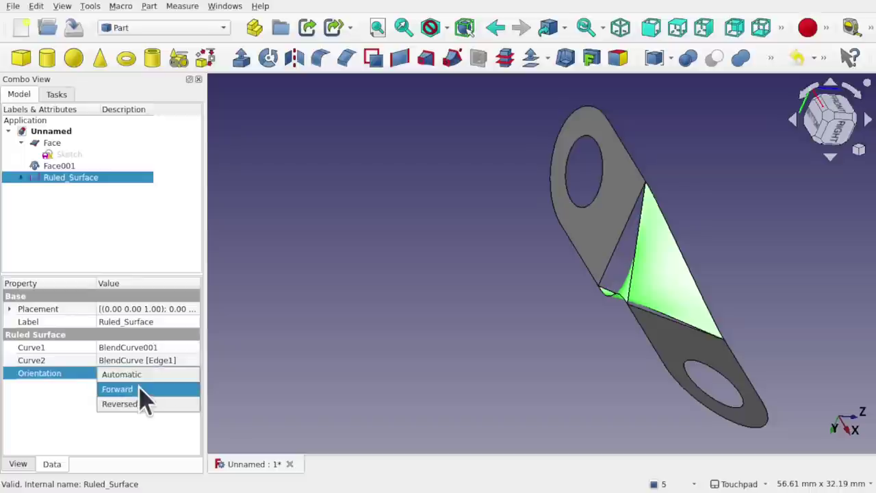
click(141, 391)
Offset the original tab Face by 2 mm with Fill offset enabled to thicken it into a solid
alt+drag(591, 279, 420, 352)
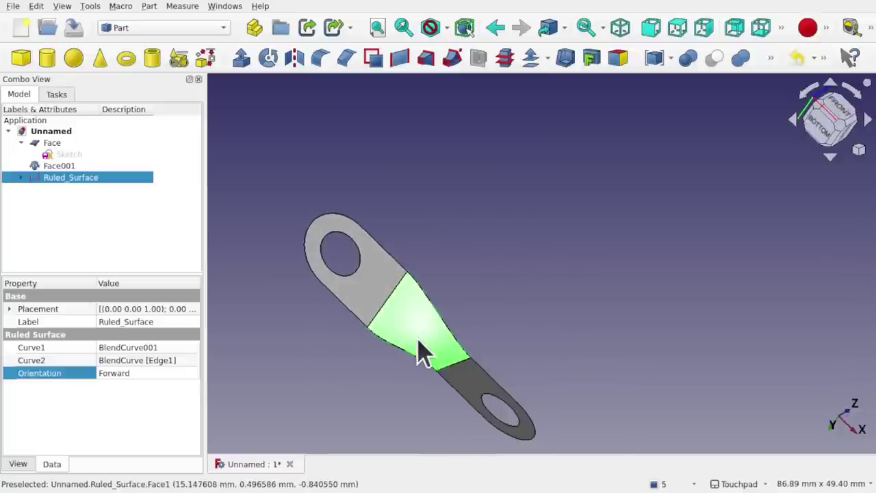
click(460, 246)
click(403, 281)
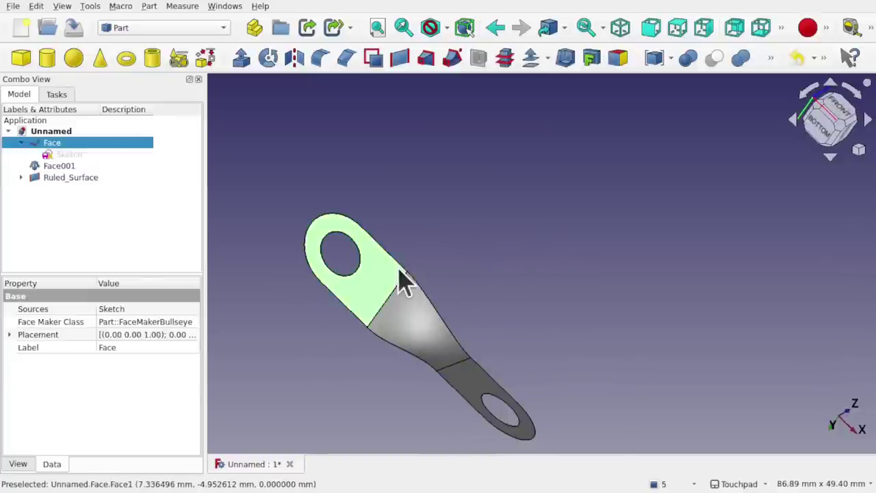
alt+drag(479, 194, 450, 213)
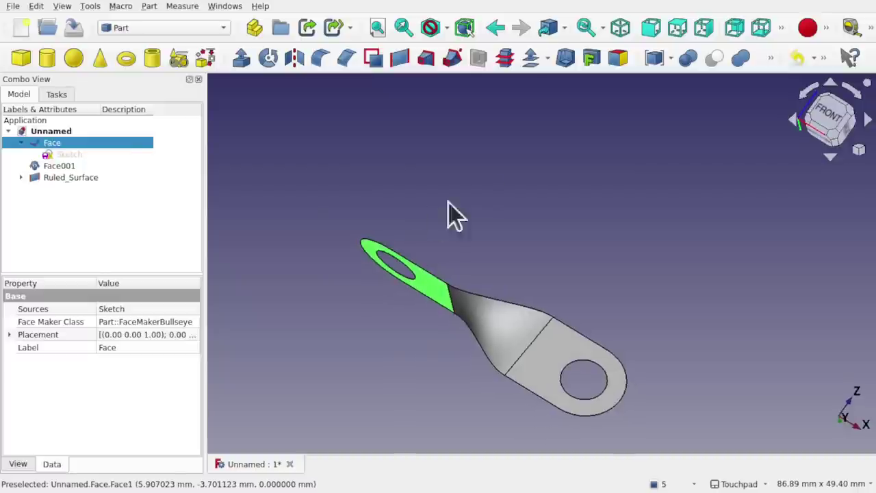
click(531, 65)
alt+drag(481, 259, 446, 300)
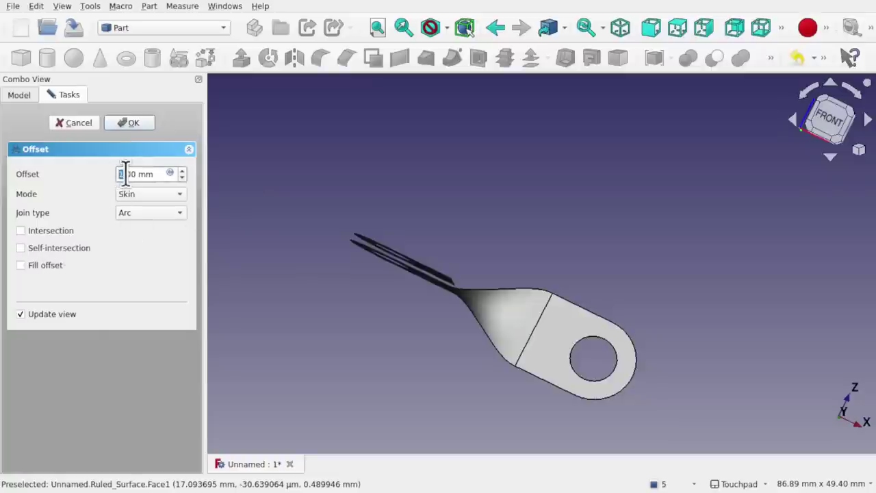
text(2)
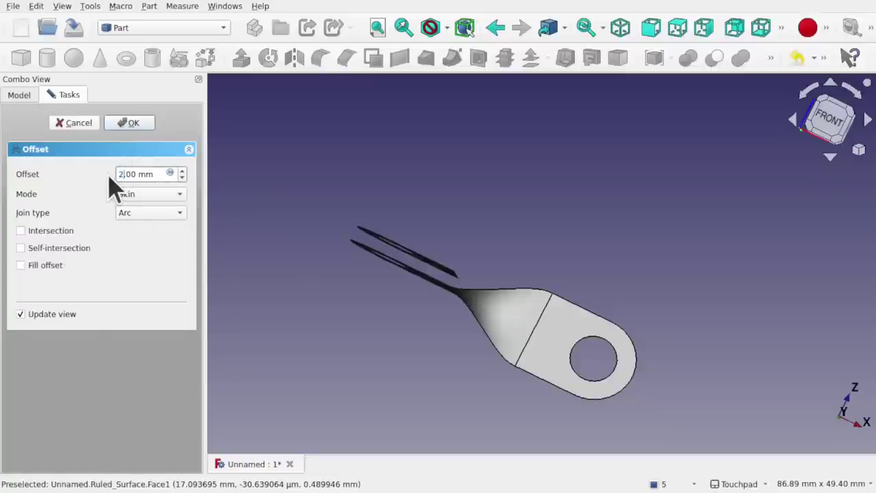
click(21, 266)
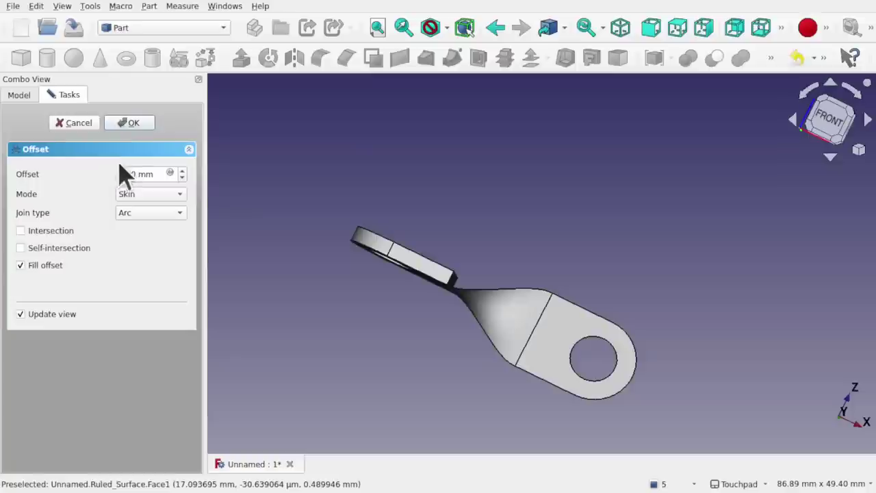
click(135, 126)
Offset the twisted ruled surface by -2 mm with Fill offset enabled
click(517, 315)
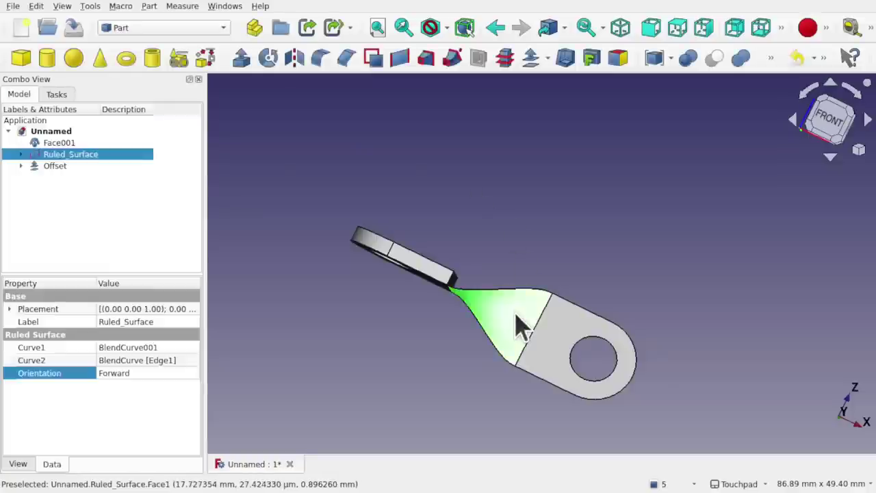
click(531, 63)
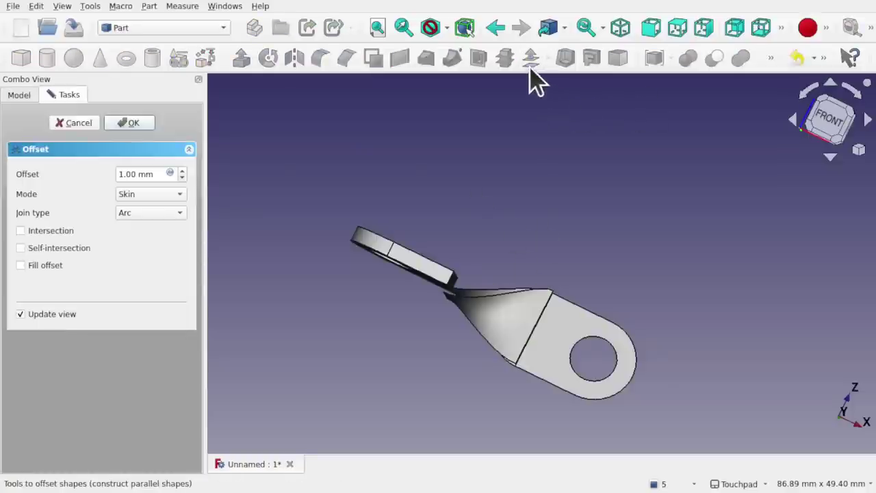
alt+drag(502, 308, 485, 313)
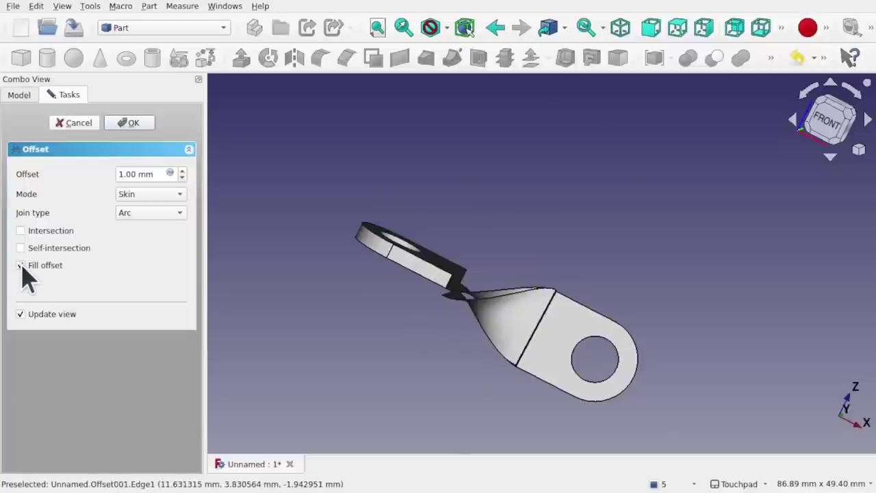
alt+drag(371, 284, 391, 307)
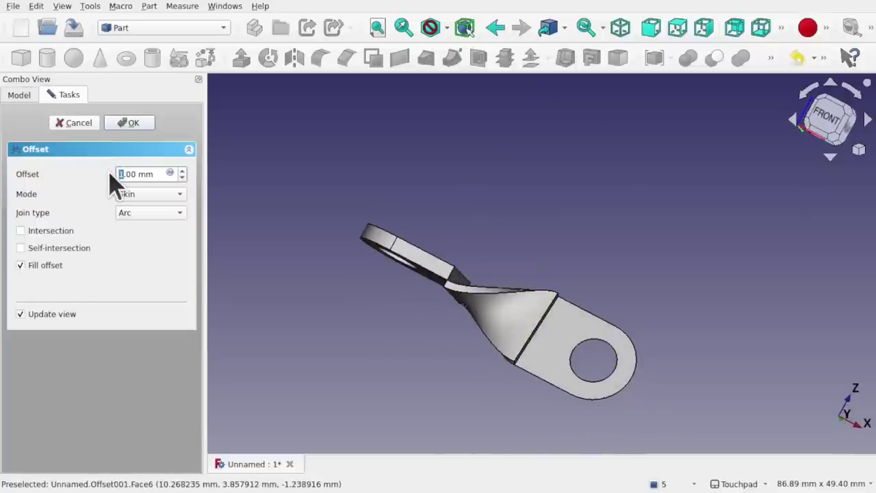
text(2)
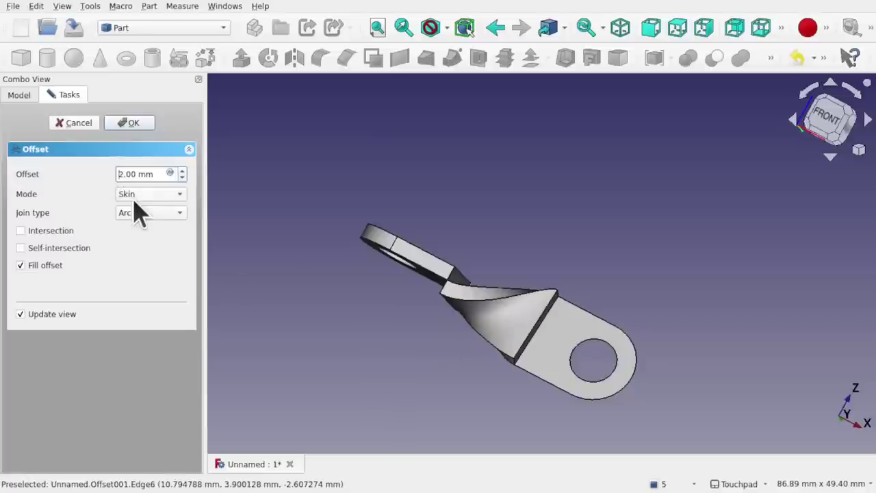
middle_drag(650, 291, 555, 278)
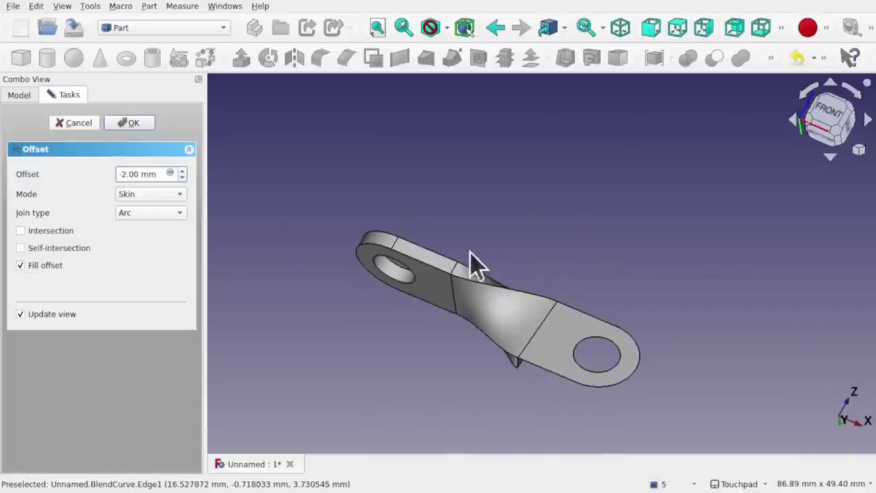
click(133, 123)
Offset the cloned tab Face001 by -2 mm with Fill offset enabled
click(555, 337)
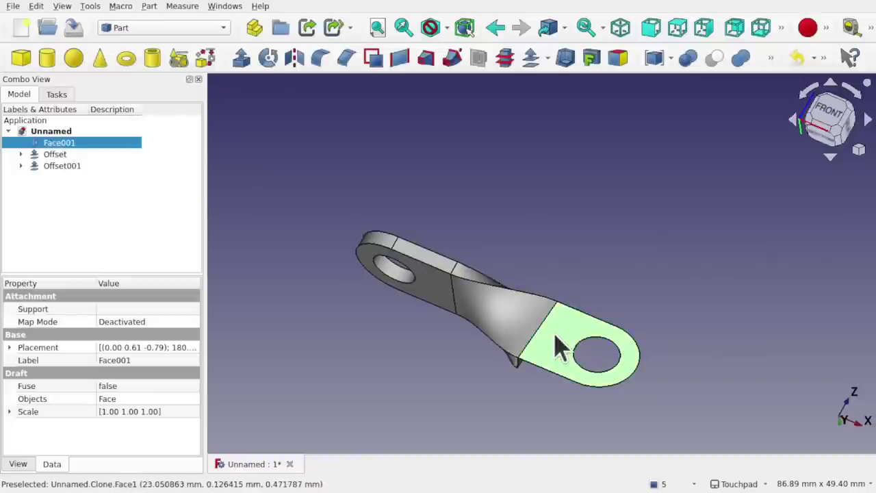
middle_drag(558, 347, 562, 322)
click(531, 59)
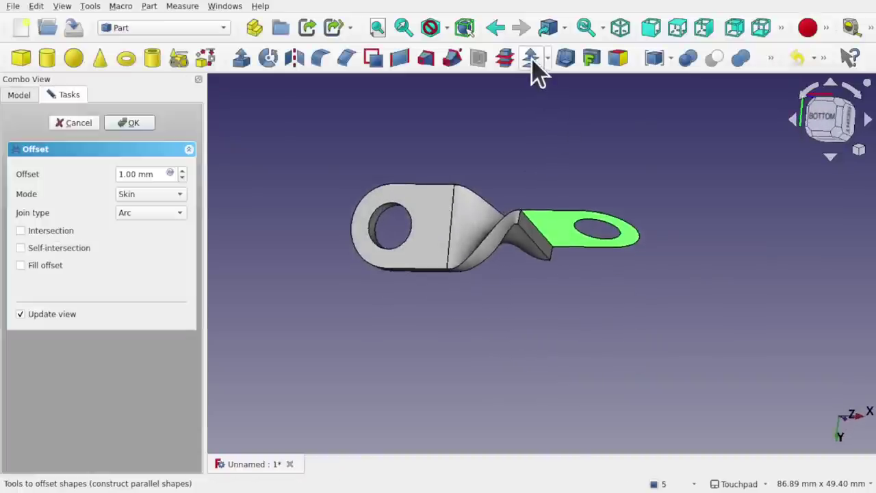
middle_drag(487, 133, 517, 254)
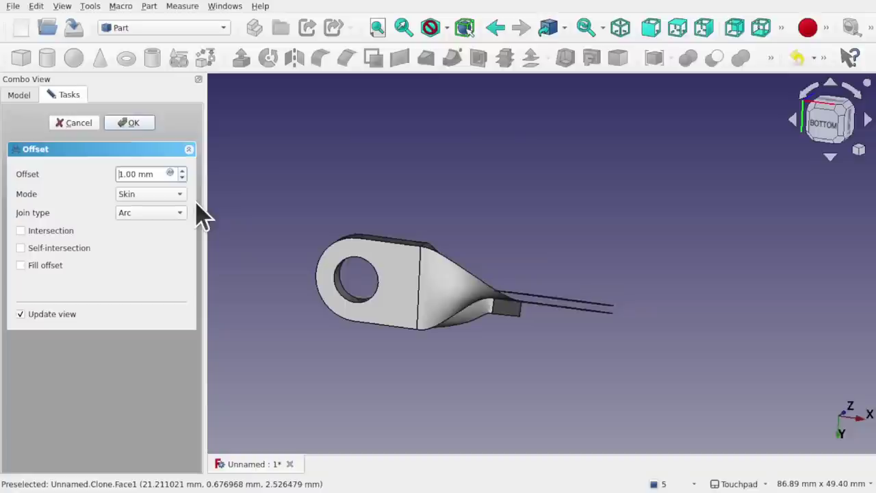
key(Down)
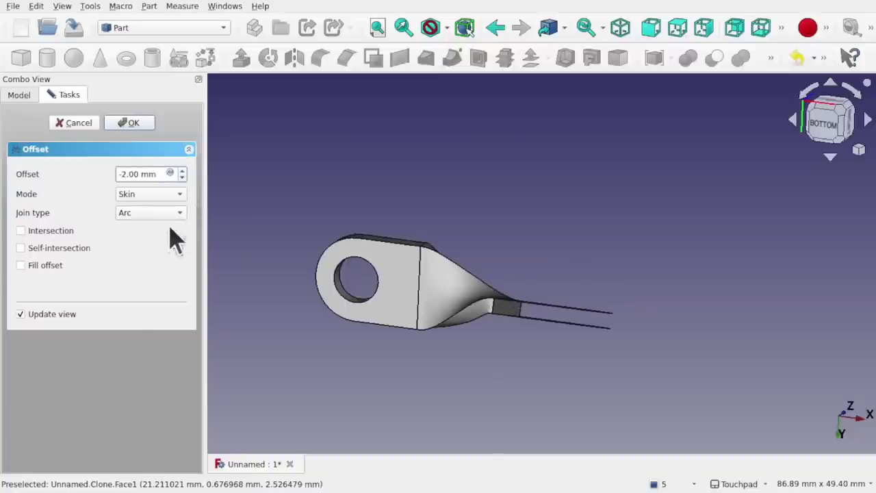
click(43, 269)
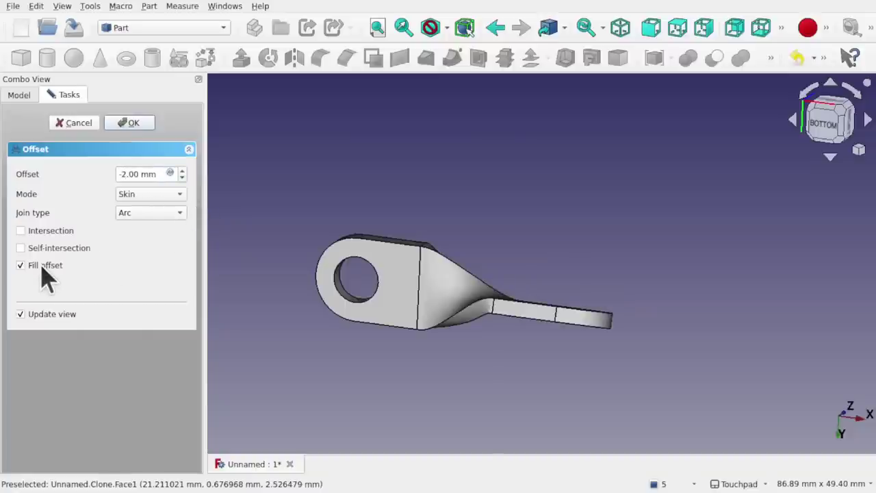
click(132, 125)
Examine which objects the outer faces of the two tabs and the twisted section belong to
drag(483, 221, 505, 166)
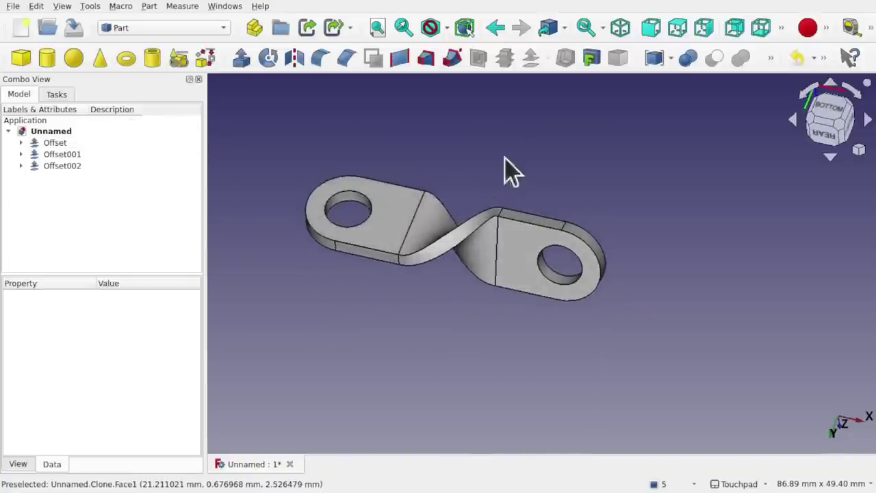
click(401, 226)
ctrl+click(431, 237)
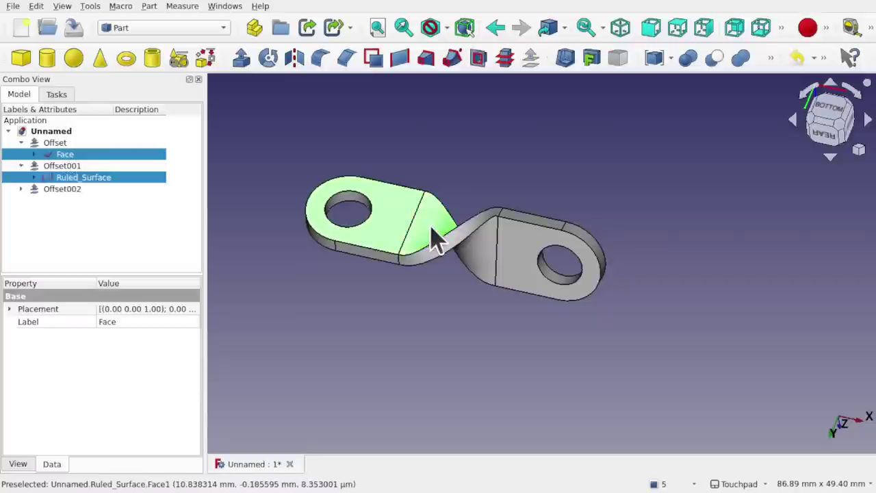
ctrl+click(520, 262)
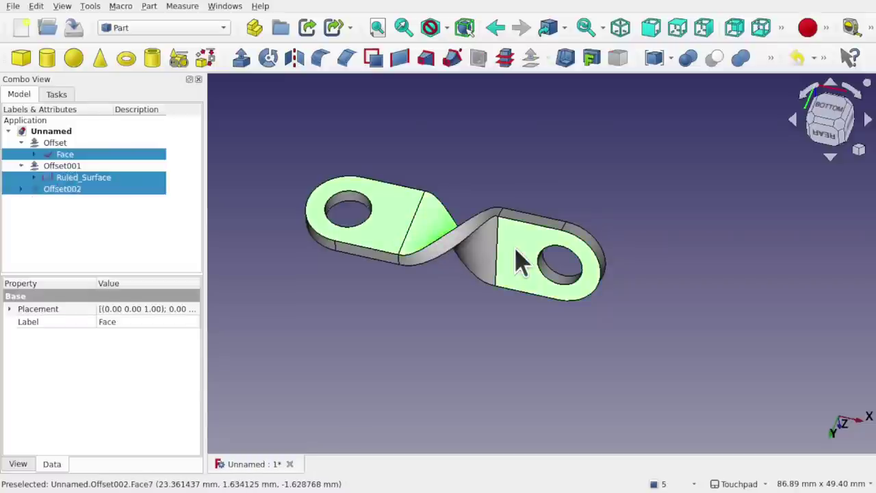
click(215, 196)
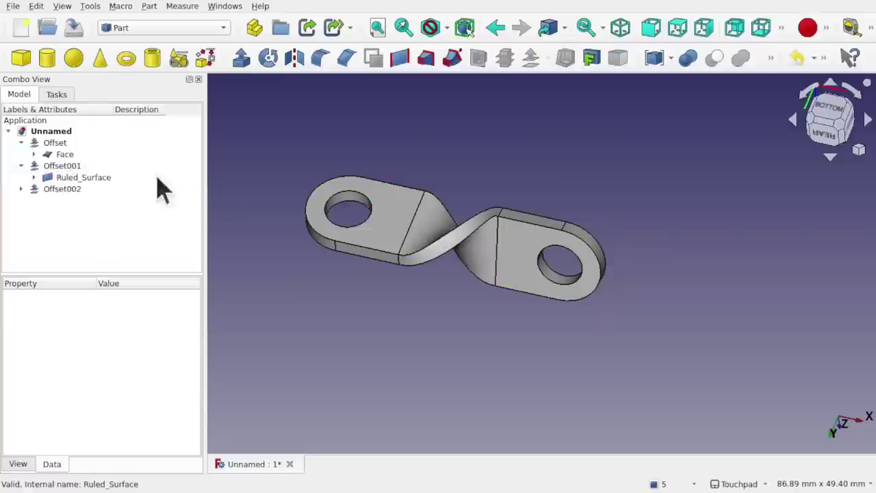
Hide the source shapes Face001, Ruled_Surface and Face nested under the three offsets
click(63, 155)
click(22, 189)
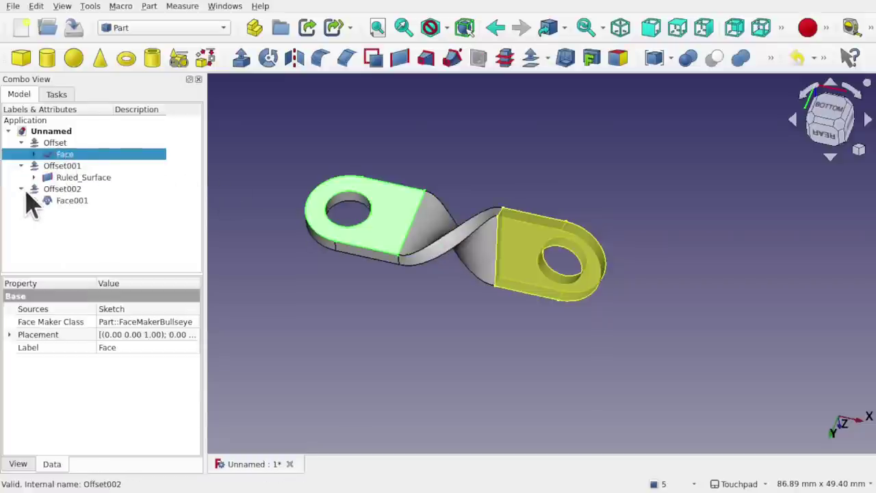
click(63, 200)
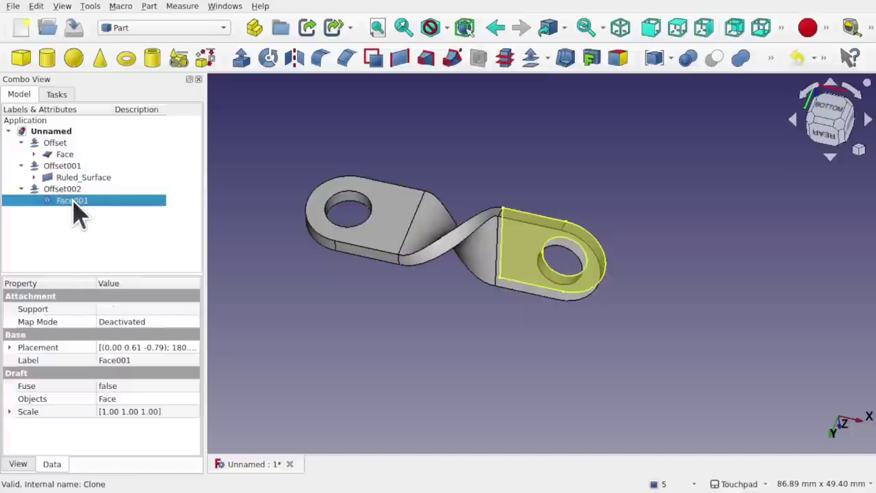
click(61, 145)
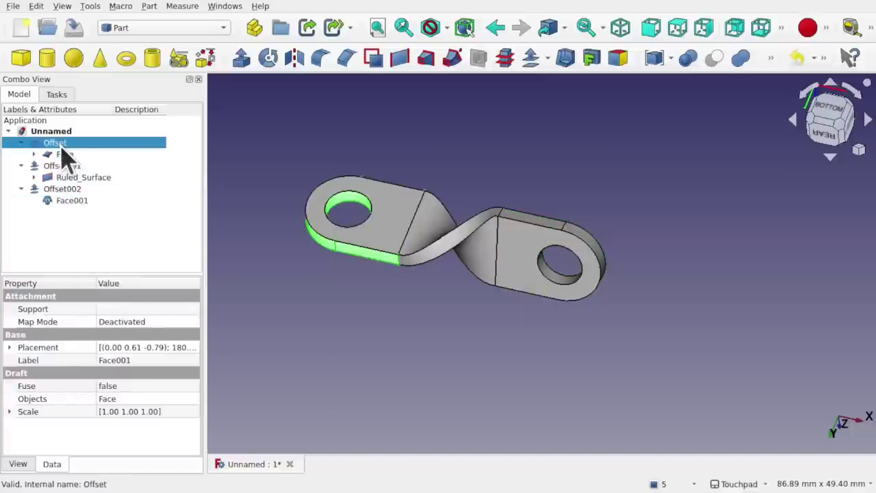
click(74, 236)
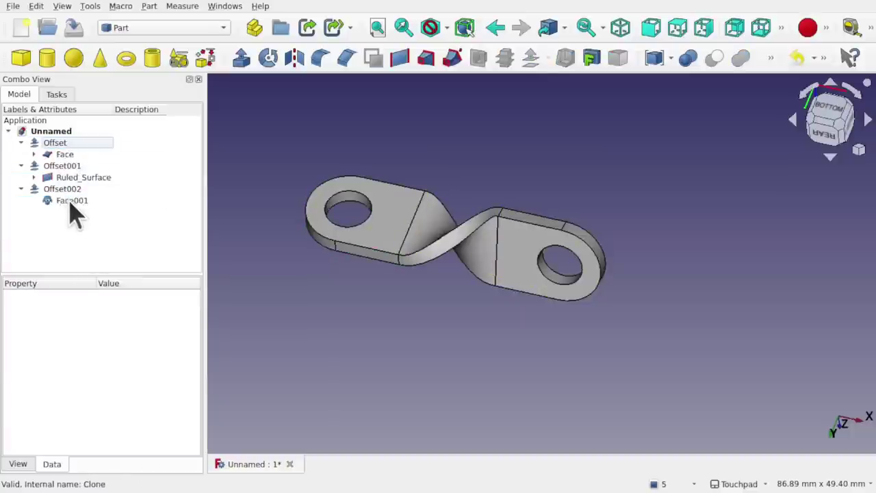
click(67, 201)
click(80, 178)
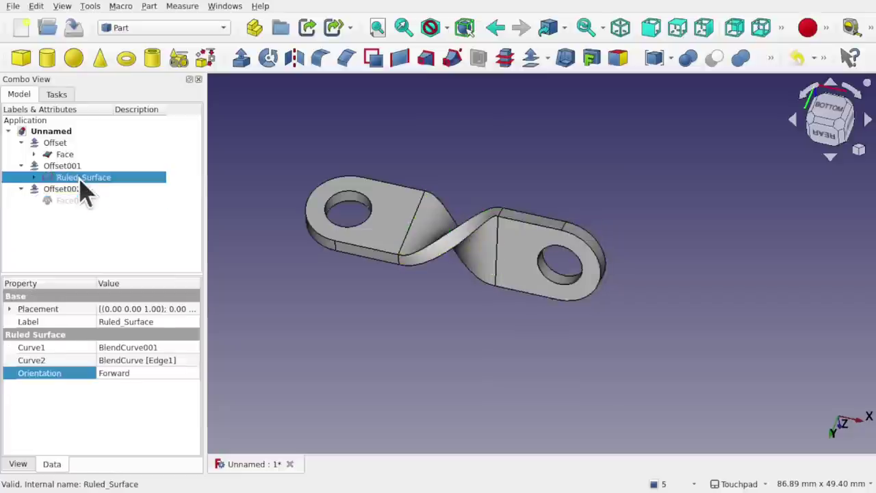
click(65, 156)
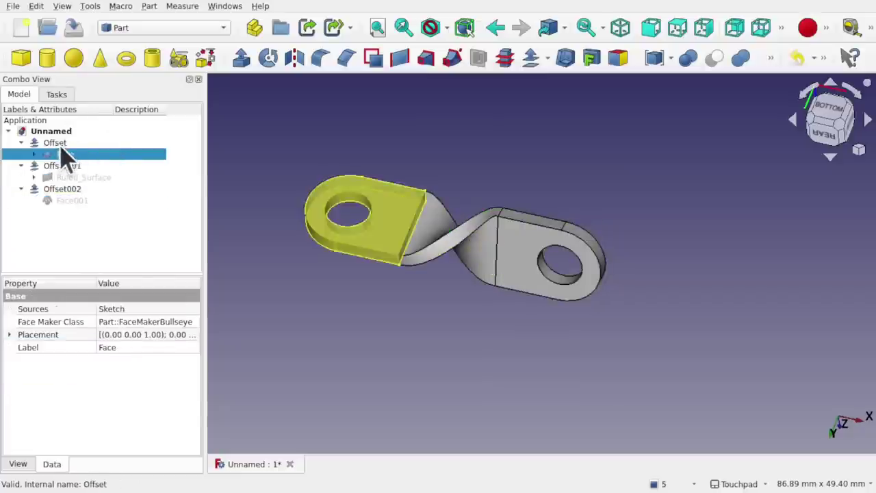
Fuse Offset, Offset001 and Offset002 into a single body with a union
click(52, 143)
ctrl+click(31, 167)
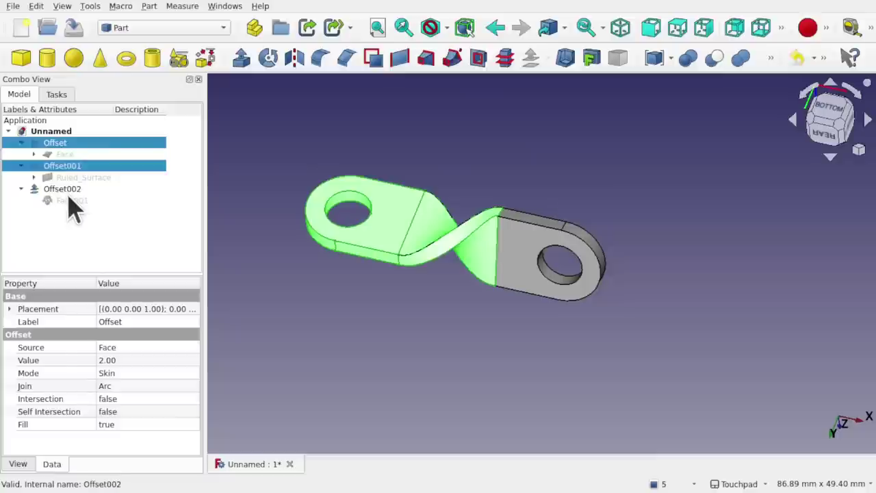
ctrl+click(68, 190)
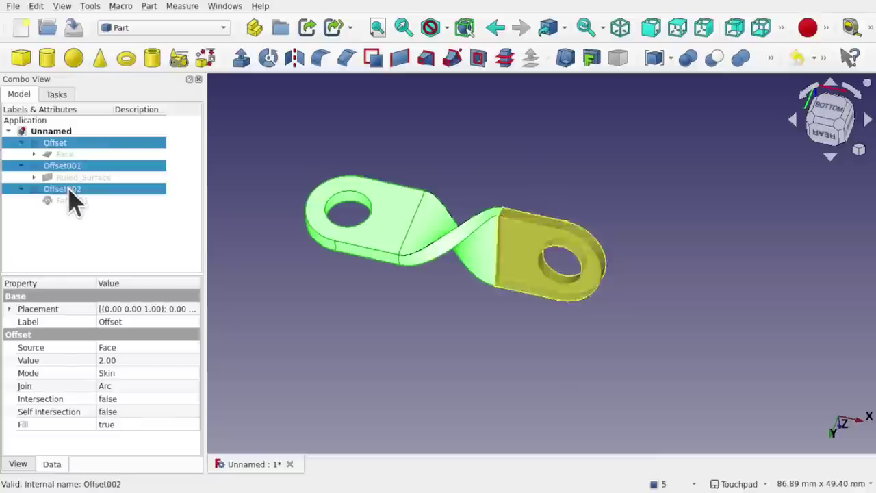
click(742, 59)
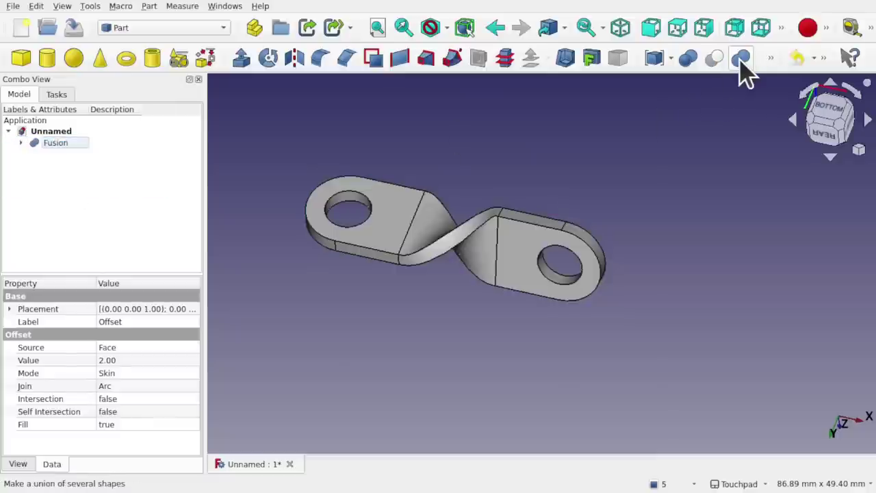
alt+drag(489, 164, 466, 294)
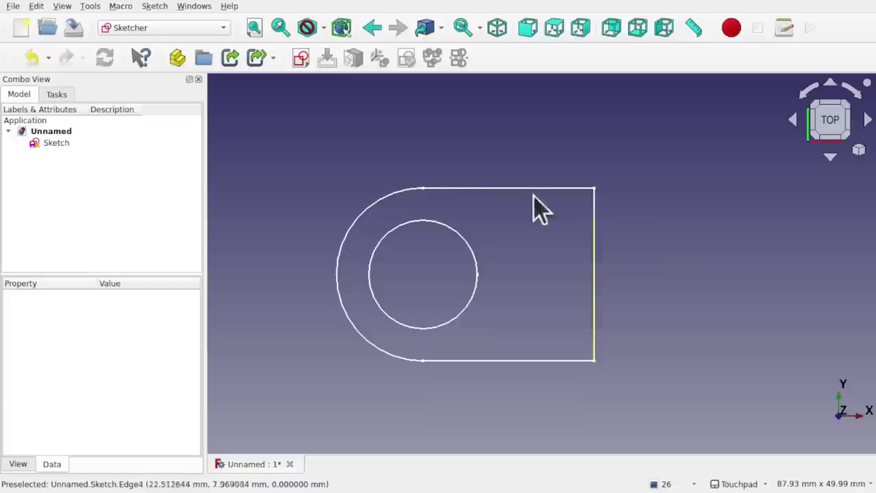
Create a sketch on the XY plane and draw a line about 56 mm long from the origin along the X axis
click(300, 62)
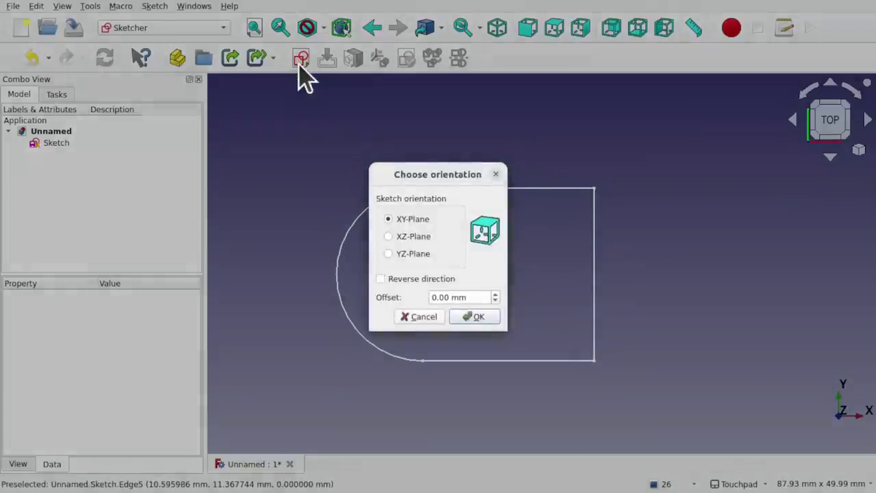
click(477, 317)
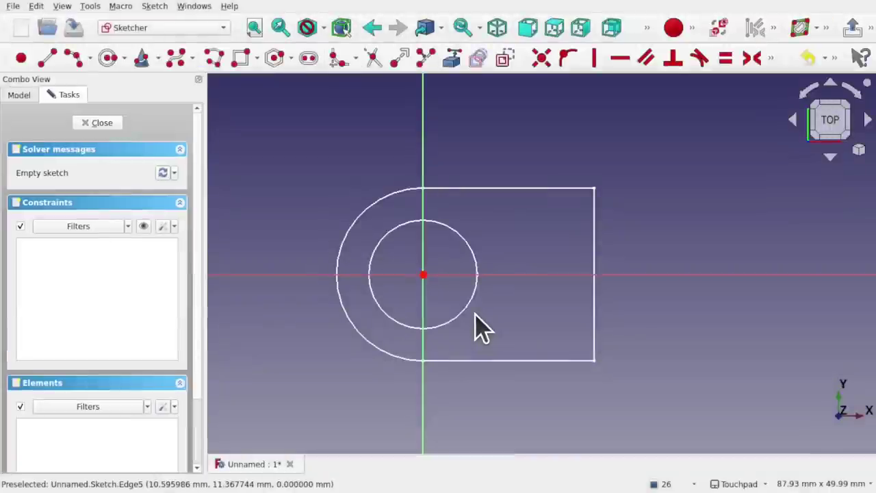
click(47, 57)
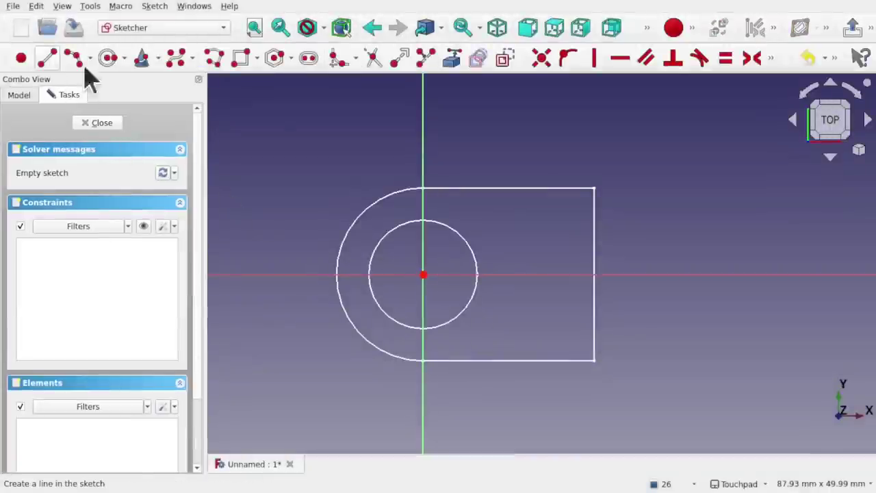
click(423, 274)
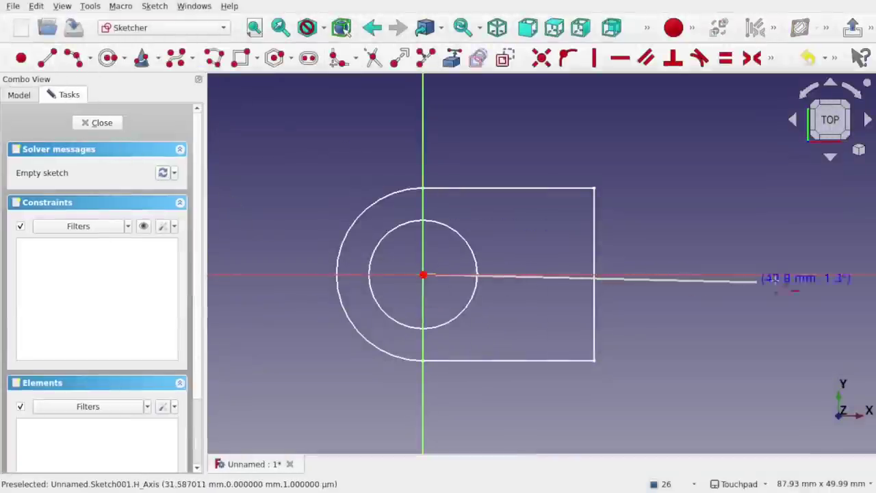
click(851, 274)
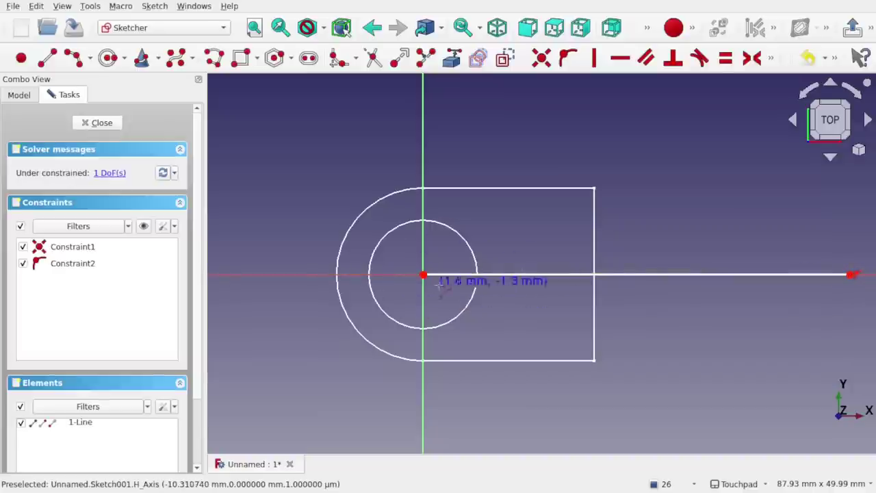
scroll(582, 263, down, 2)
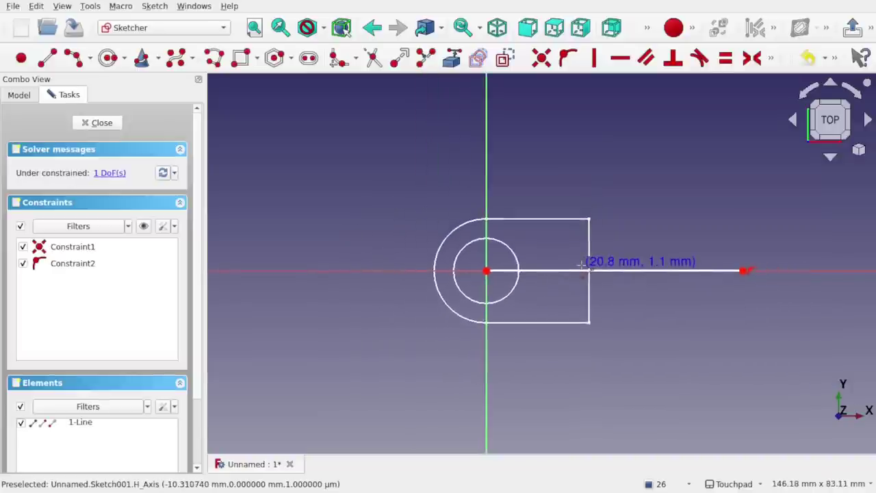
right_click(582, 263)
Constrain the line's horizontal length to 80 mm
click(685, 272)
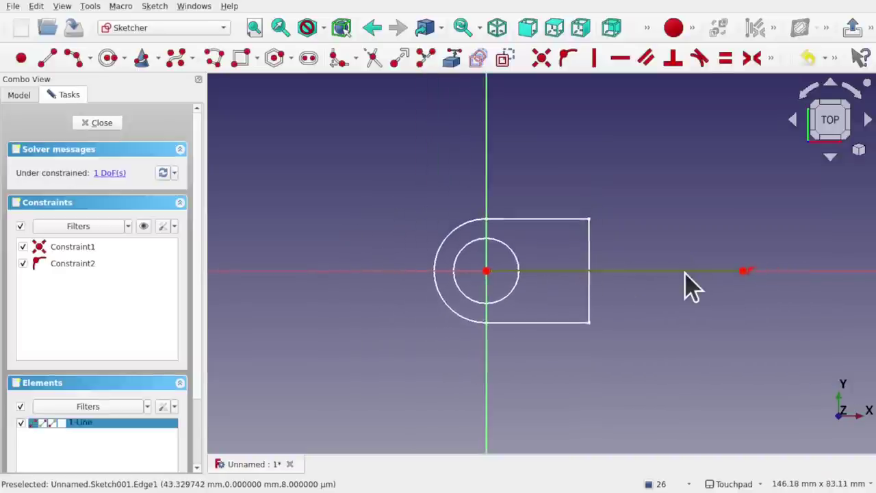
click(771, 59)
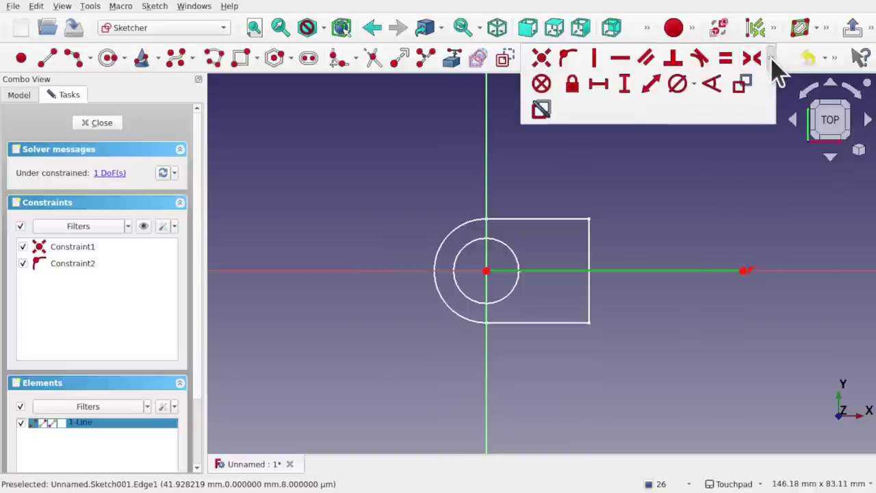
click(602, 86)
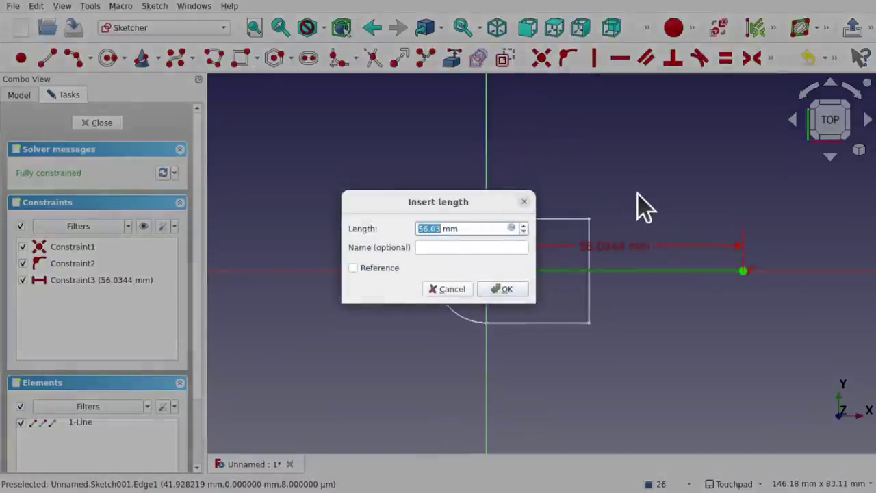
text(80)
key(Return)
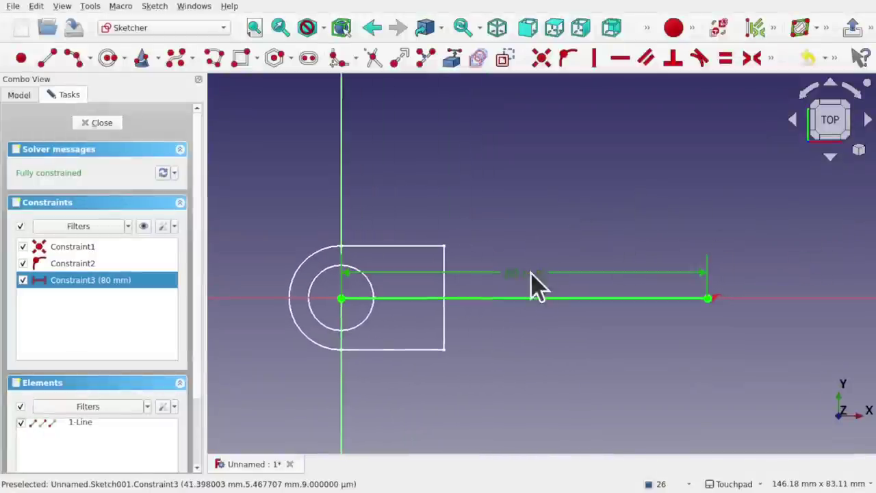
Name the 80 mm length constraint DistanceBetween and finish editing the sketch
double_click(531, 273)
click(456, 248)
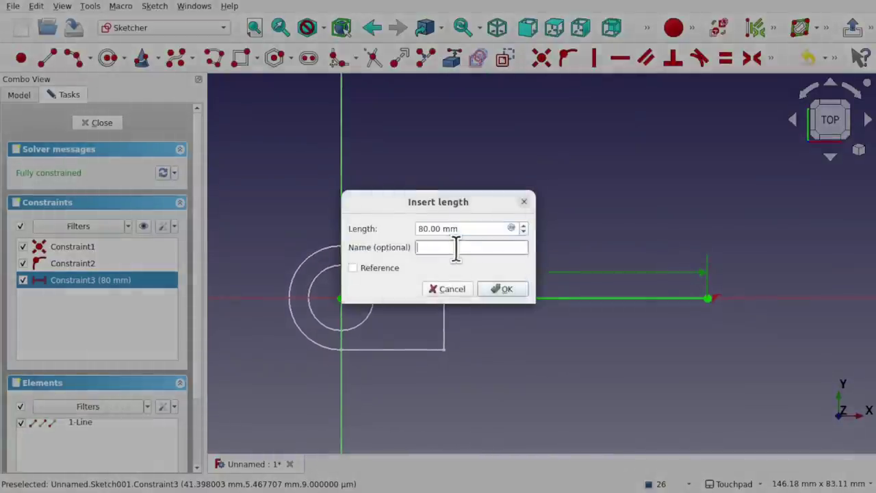
text(Distanc)
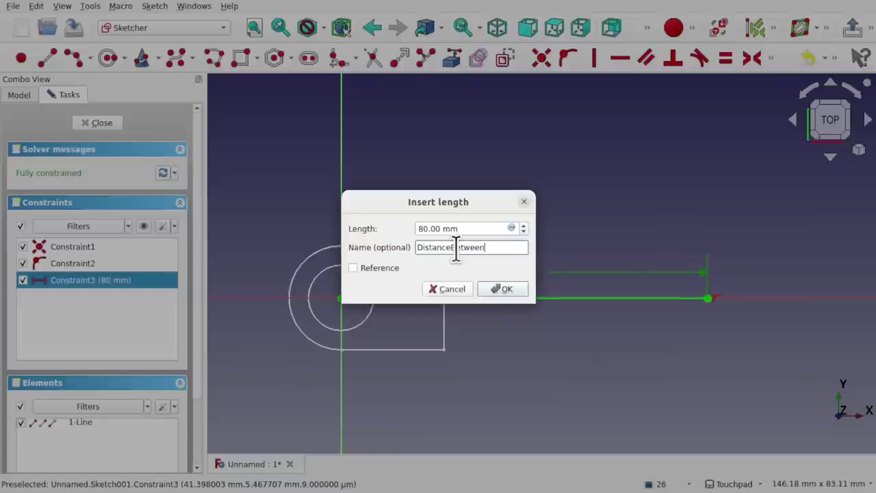
text(eBetween)
key(Return)
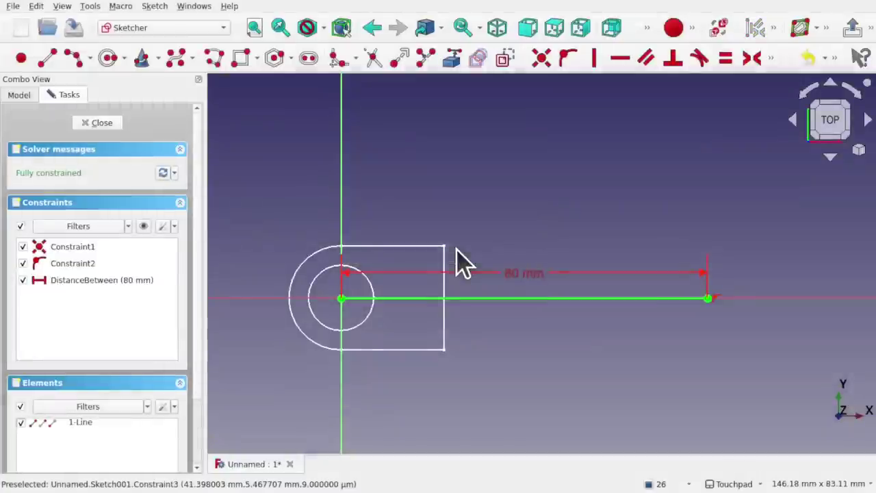
click(109, 126)
scroll(478, 212, down, 5)
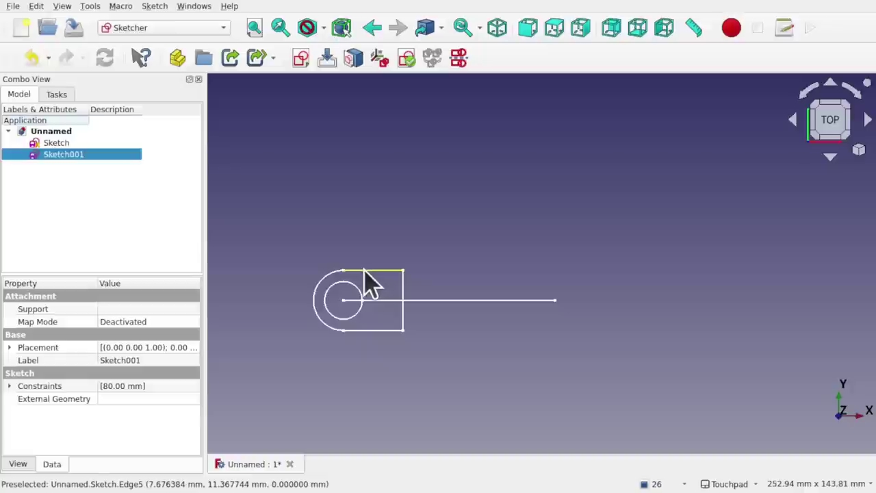
Extrude the tab sketch along its normal to 3 mm, symmetric about the sketch plane
click(366, 281)
click(169, 31)
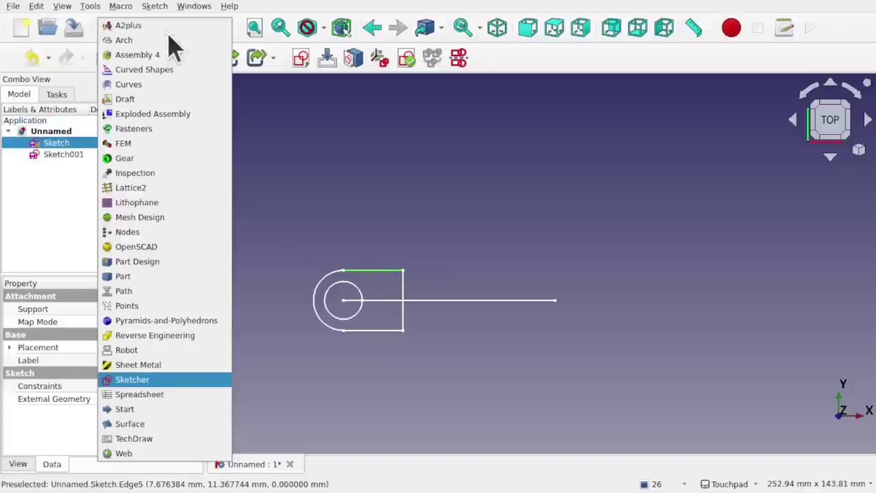
click(205, 277)
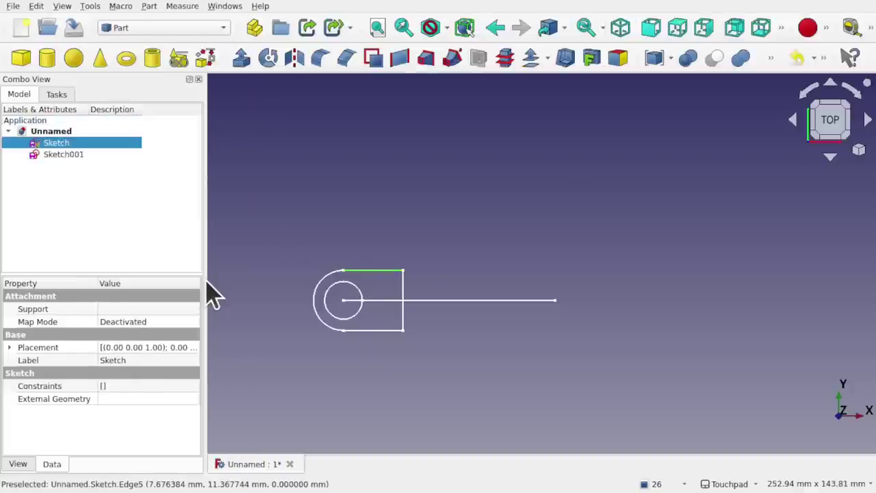
click(241, 66)
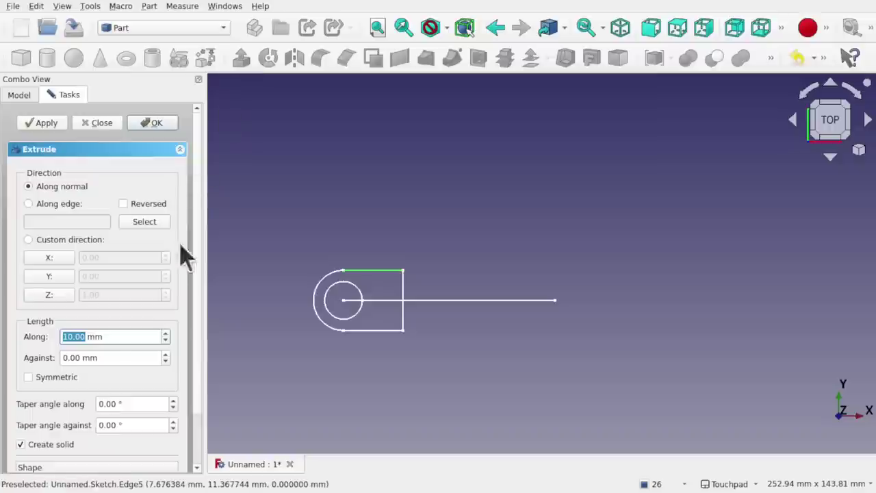
click(29, 378)
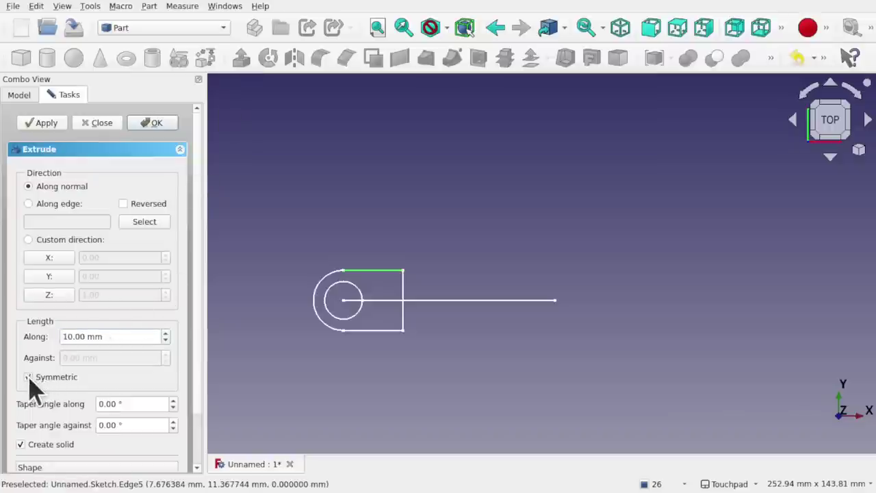
mouse_move(466, 284)
middle_down()
mouse_move(362, 374)
mouse_move(464, 309)
mouse_move(454, 300)
mouse_move(446, 323)
middle_up()
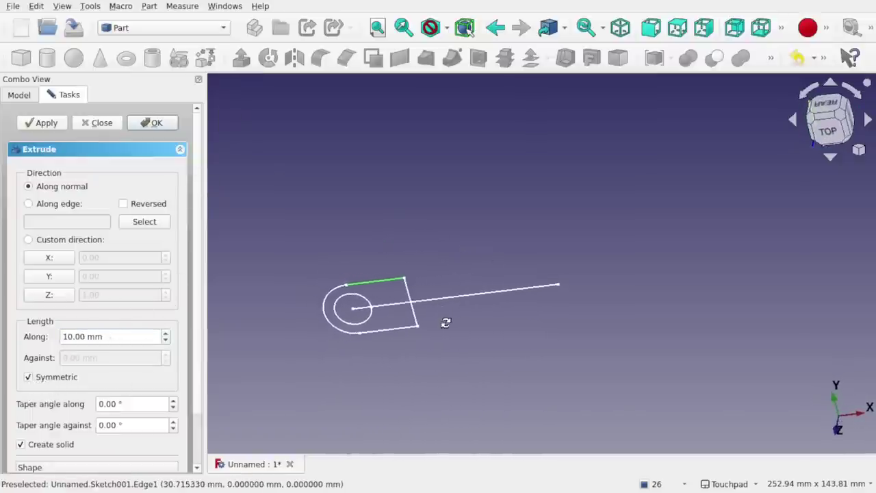
double_click(70, 336)
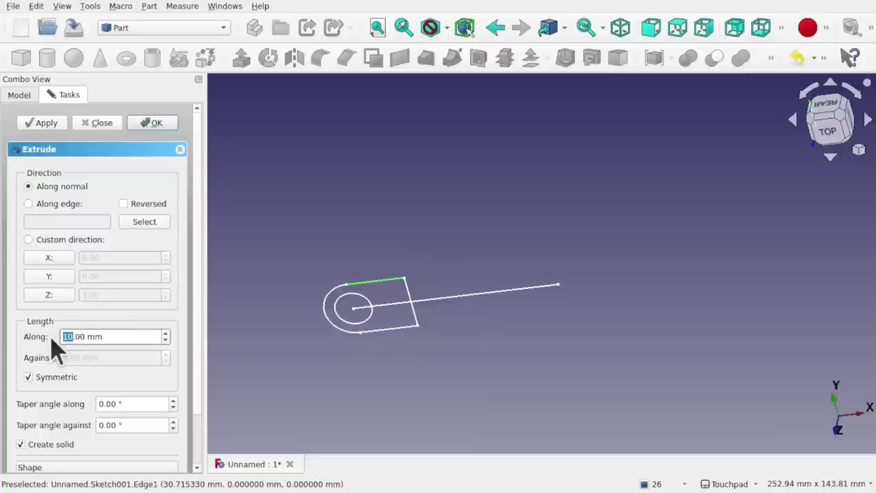
text(3)
key(Return)
middle_drag(472, 277, 464, 261)
scroll(423, 294, up, 2)
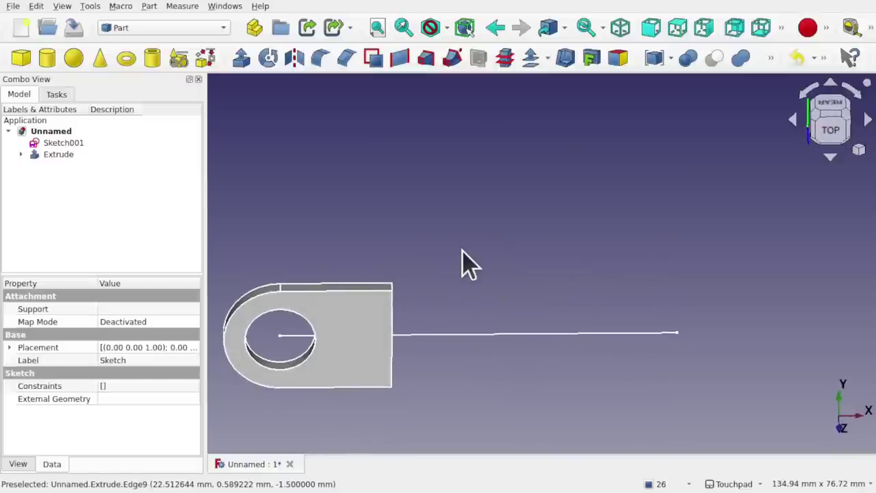
Create a Draft clone of the extruded tab
click(58, 154)
click(154, 31)
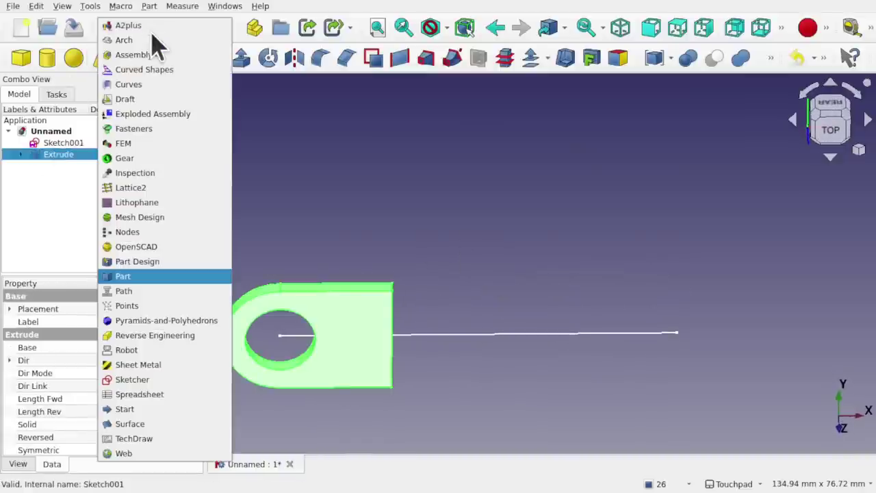
click(126, 99)
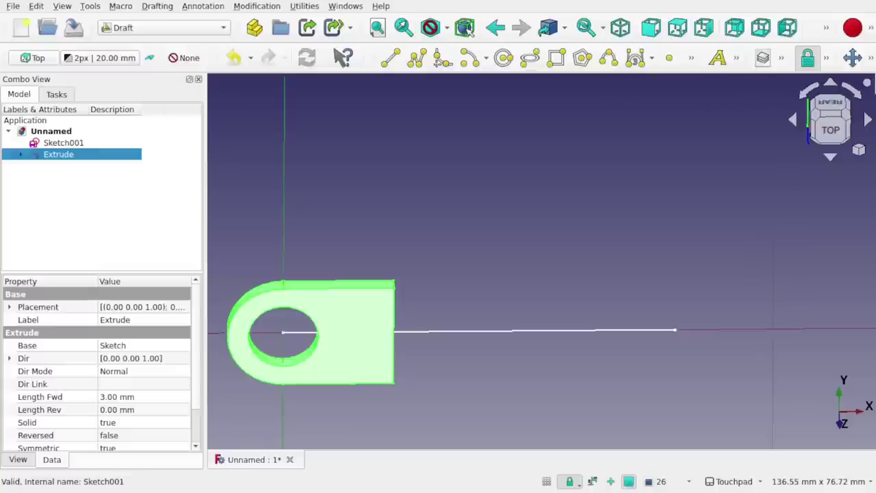
click(872, 60)
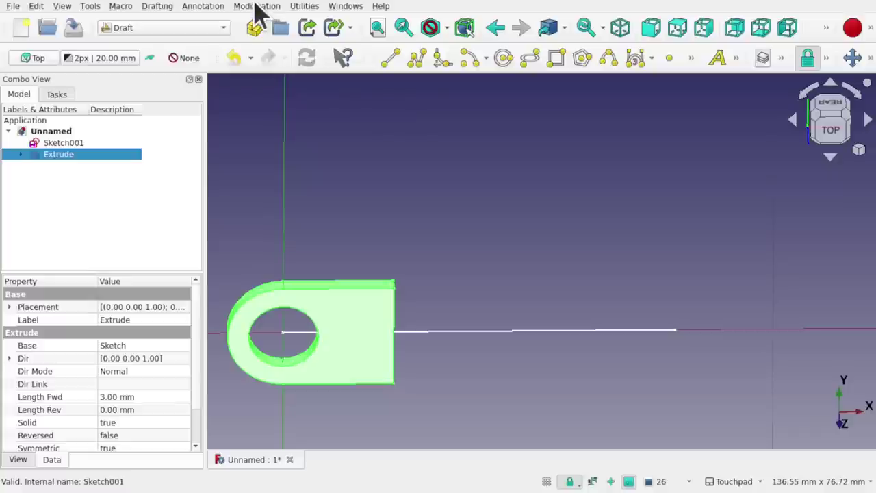
click(257, 6)
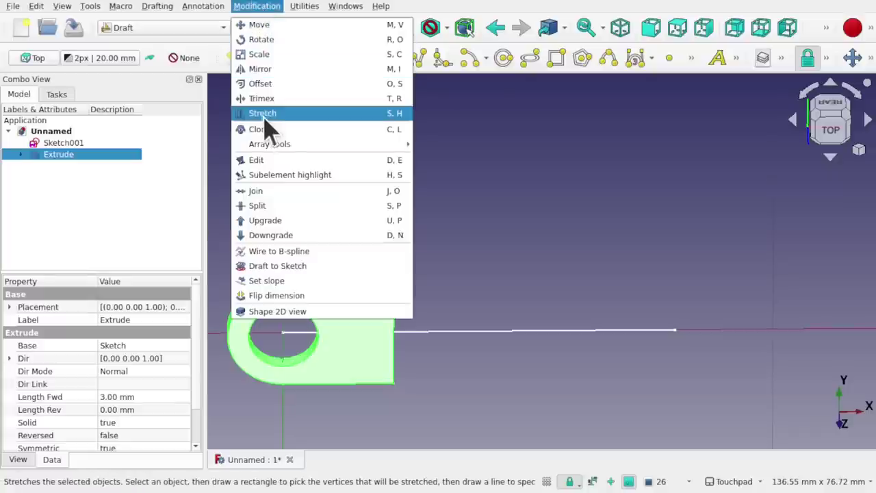
click(277, 129)
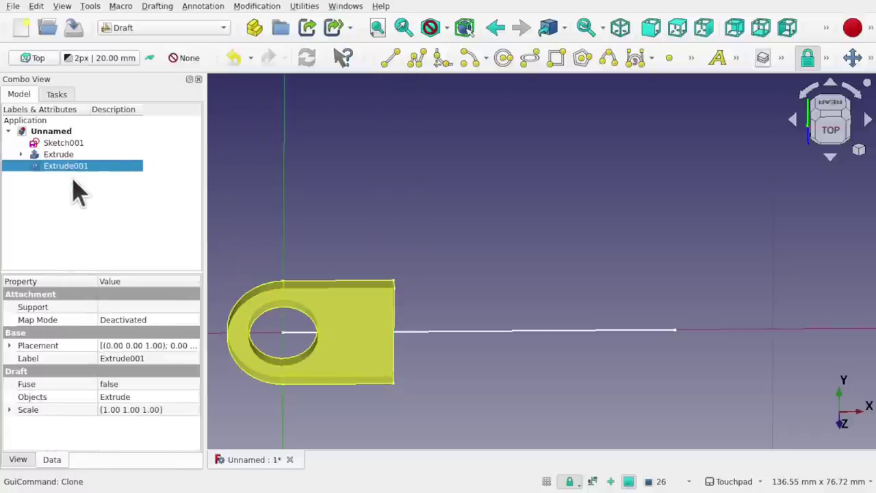
click(73, 186)
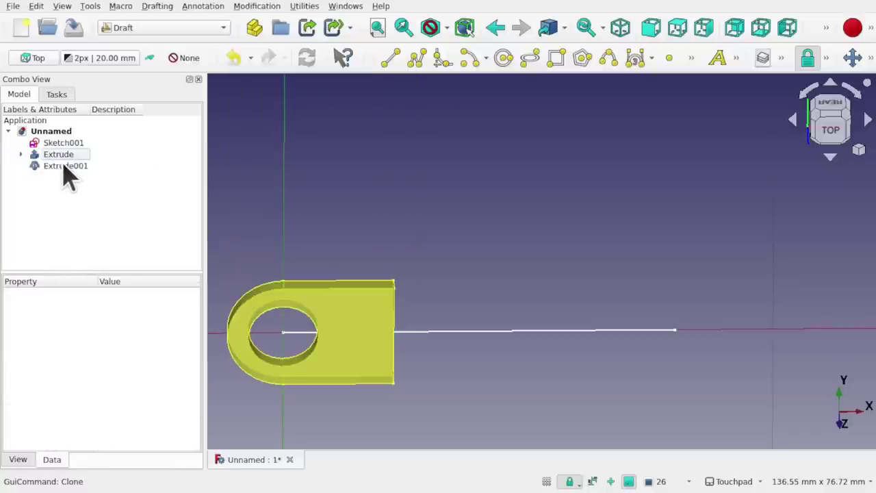
Attach the cloned tab to the far endpoint of the 80 mm line using the Translate origin mode
click(64, 166)
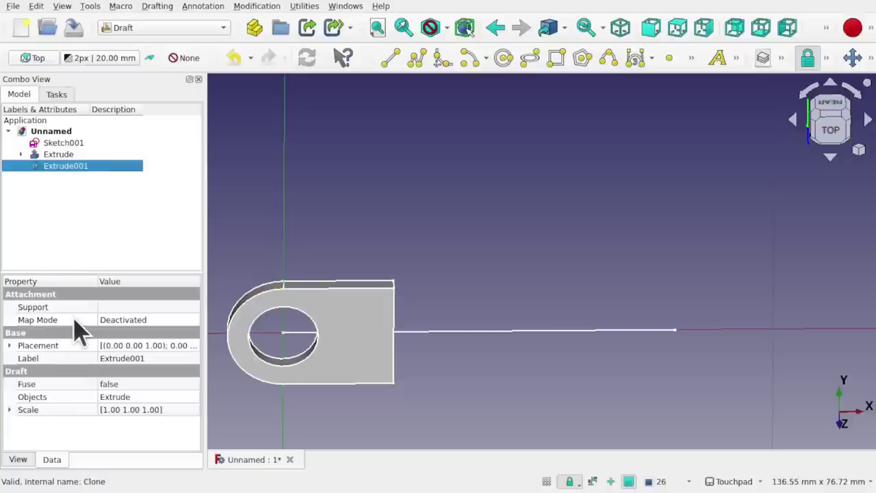
click(193, 325)
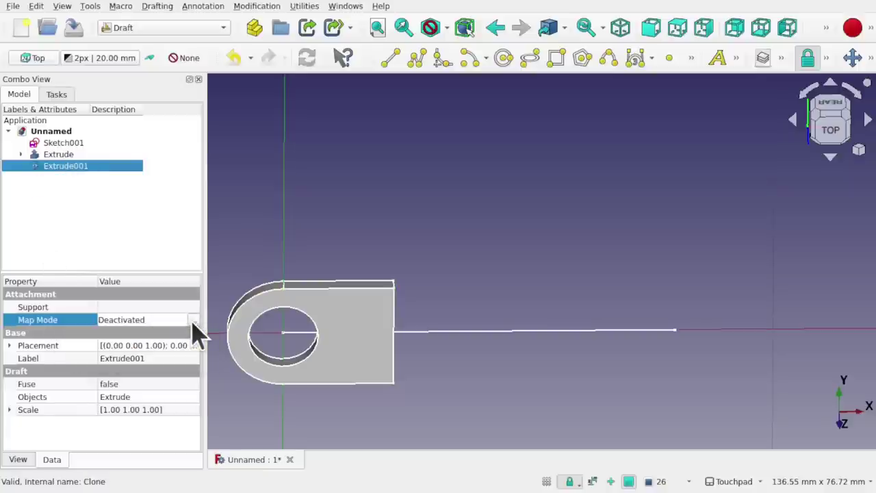
click(194, 322)
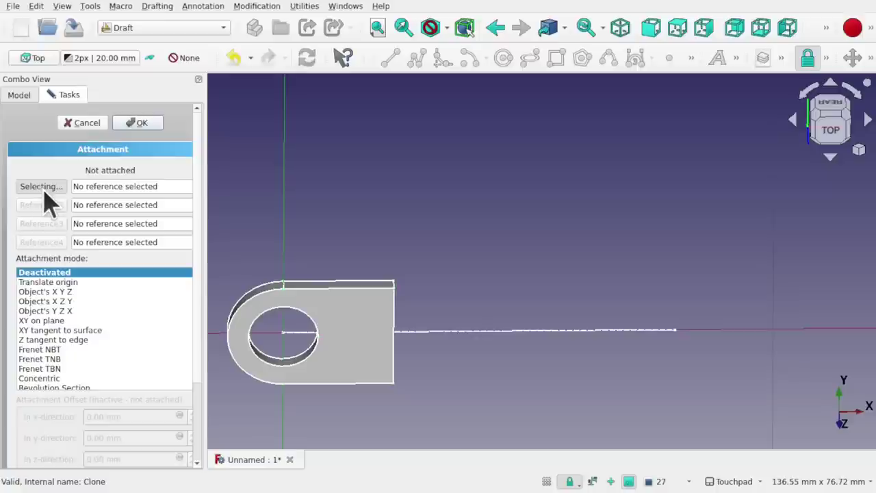
click(677, 331)
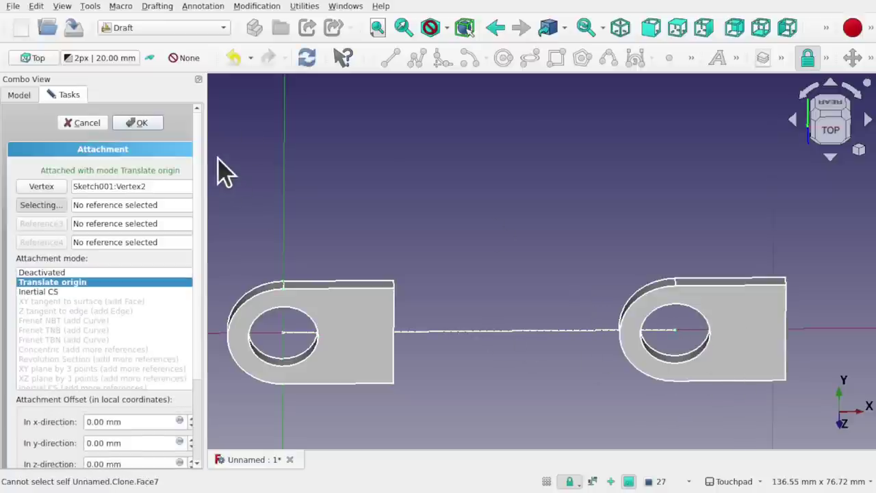
click(137, 123)
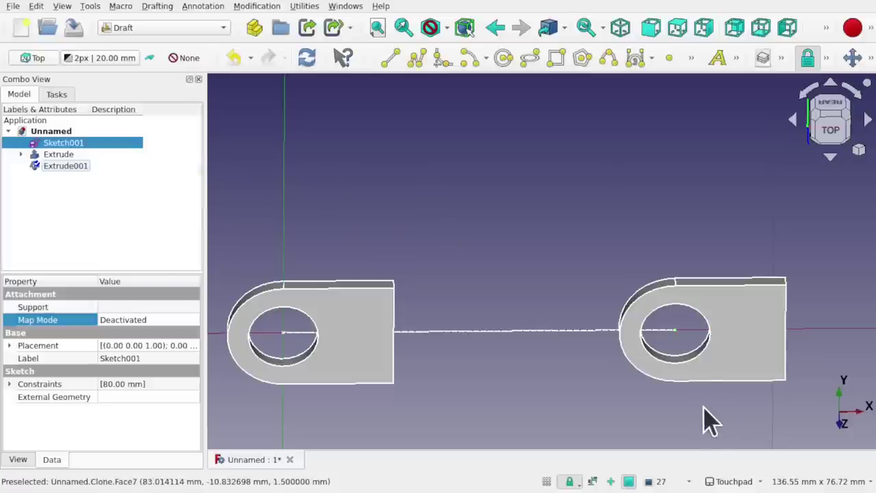
click(63, 166)
right_click(63, 173)
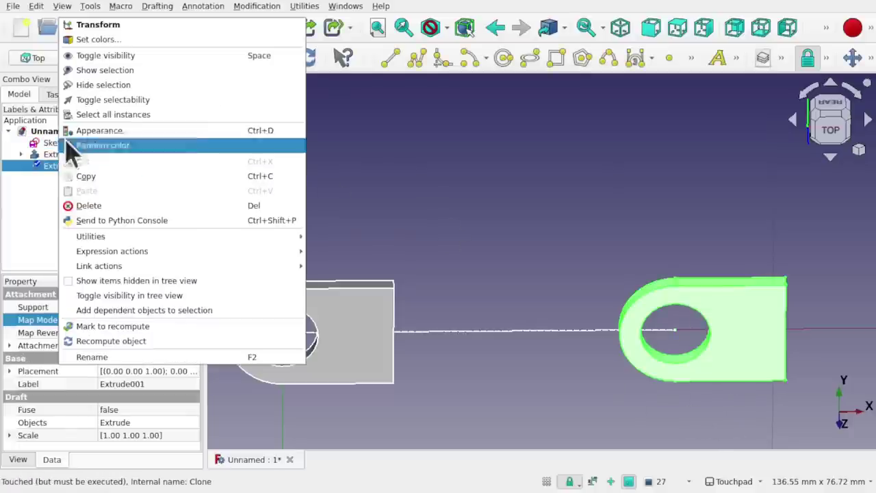
click(62, 26)
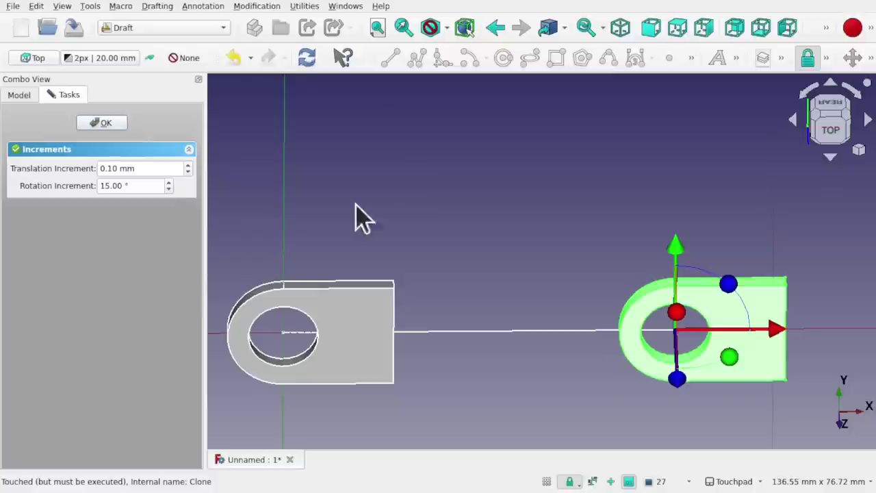
click(103, 126)
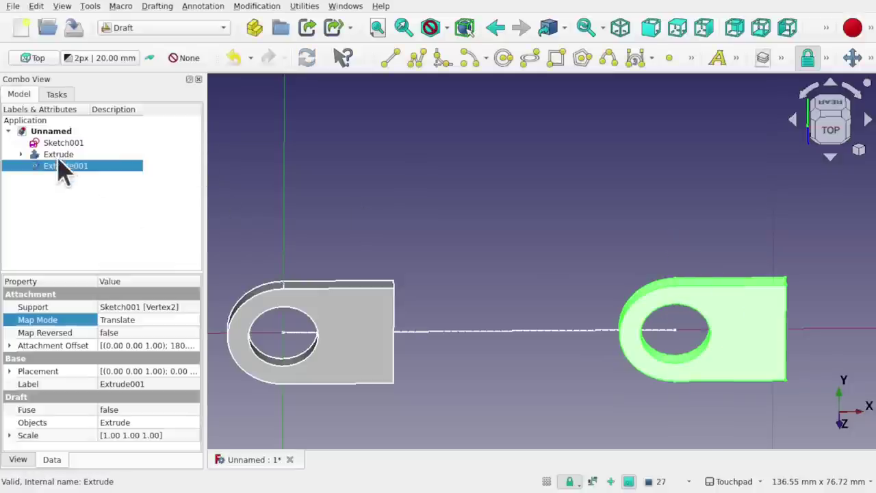
Set the cloned tab's Draft scale to -1 in x, y and z so that it faces the original tab
click(9, 436)
scroll(197, 449, down, 1)
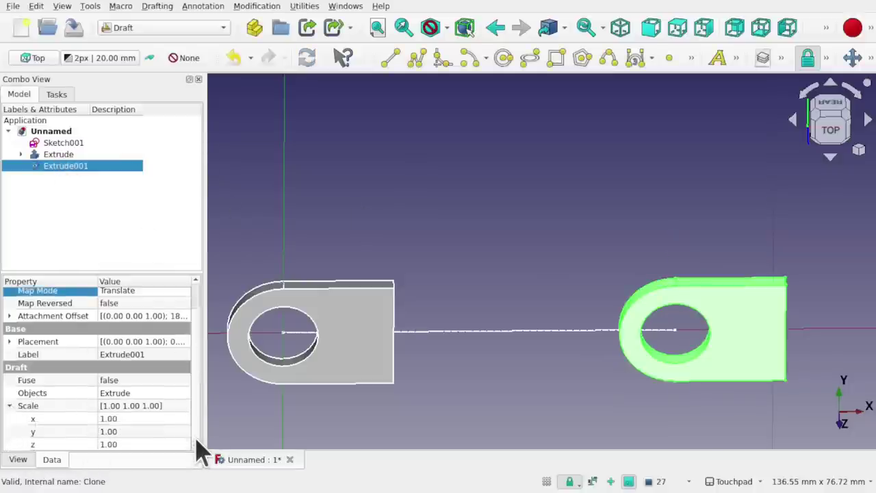
click(128, 419)
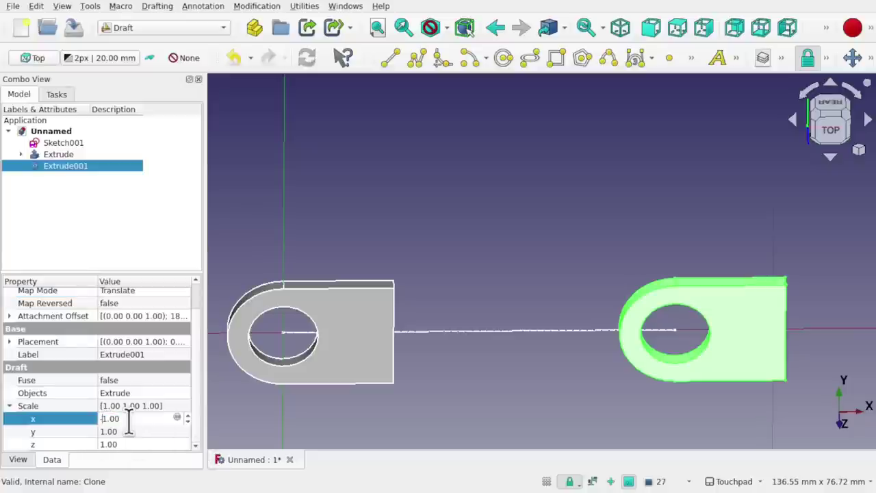
click(120, 431)
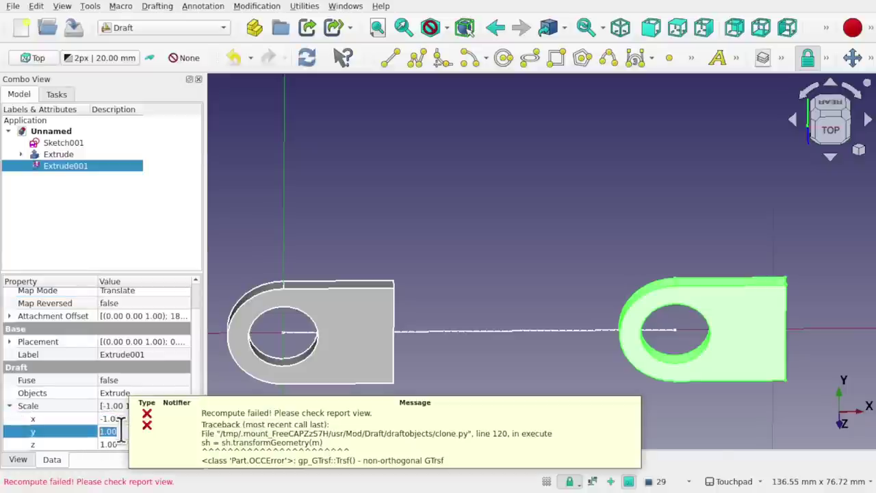
key(Return)
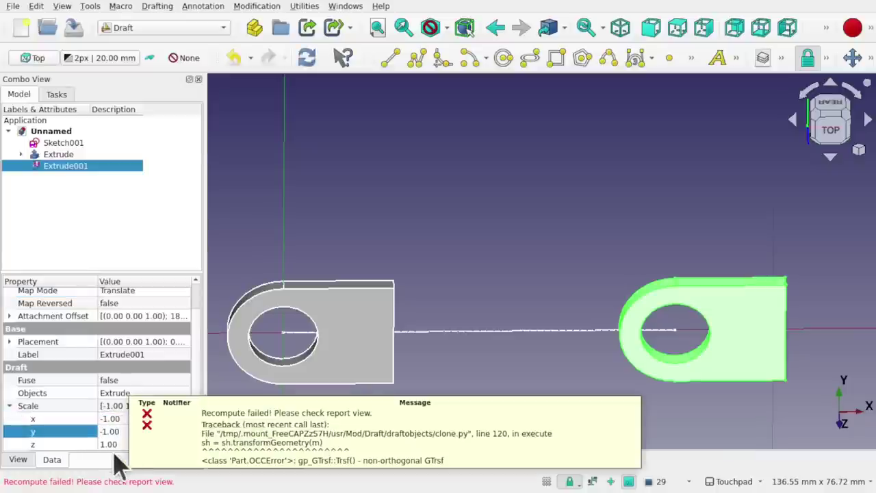
click(107, 445)
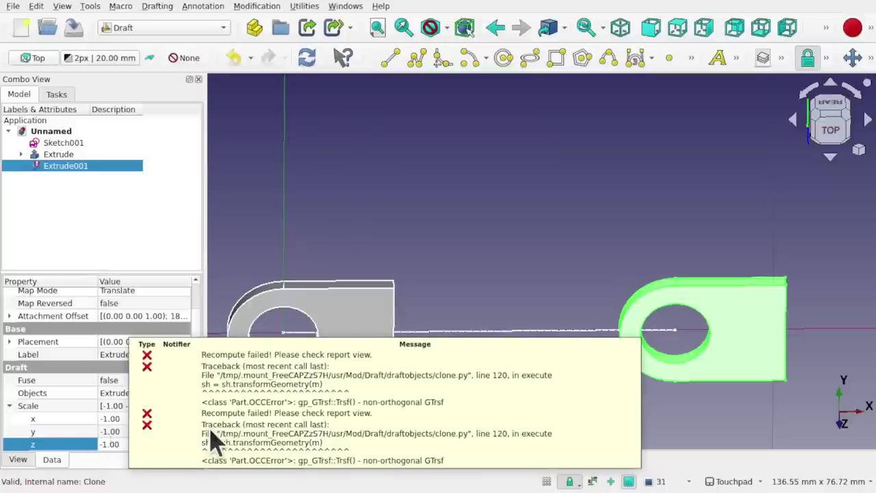
key(Return)
click(264, 424)
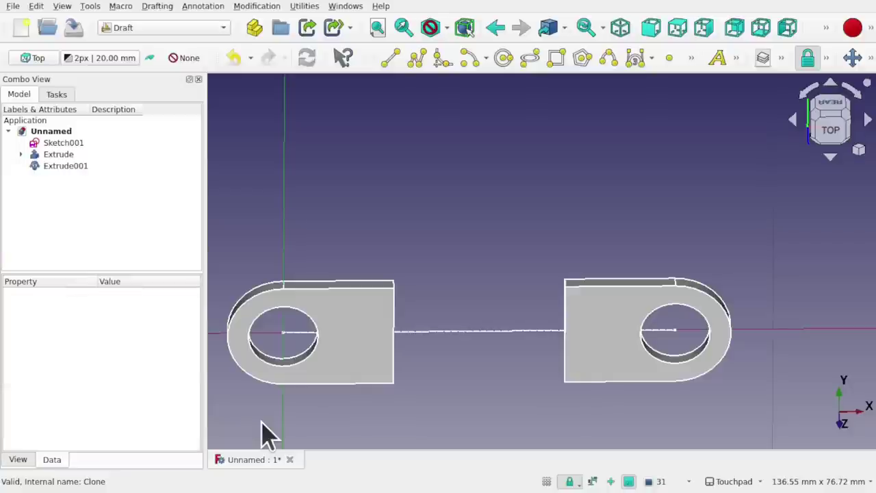
Set the DistanceBetween constraint of the connecting line's sketch to 60 mm
middle_drag(645, 337, 569, 349)
click(483, 312)
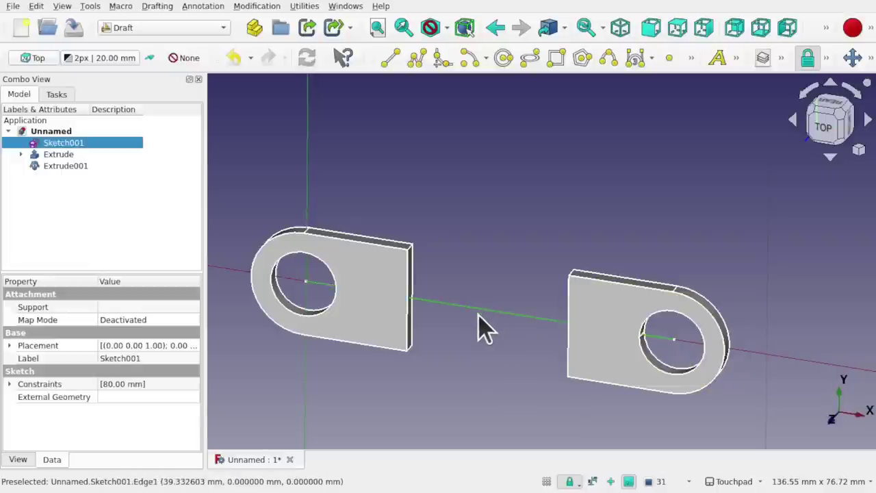
click(9, 385)
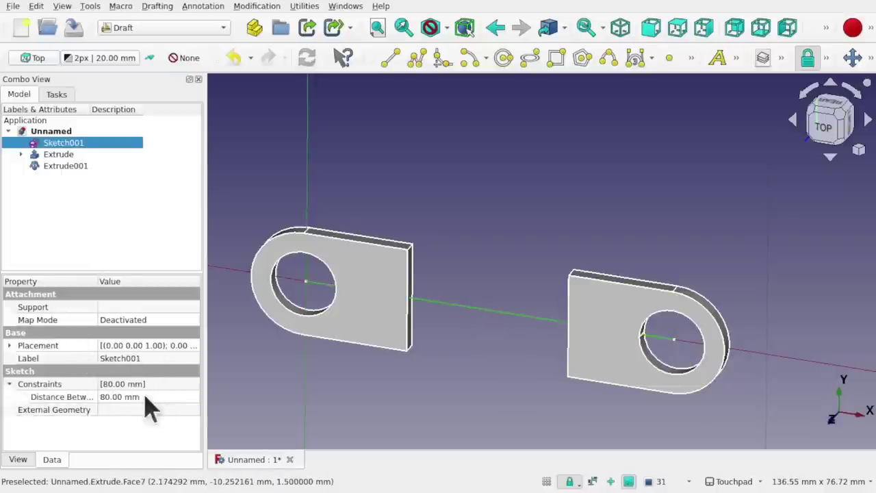
click(171, 397)
text(60)
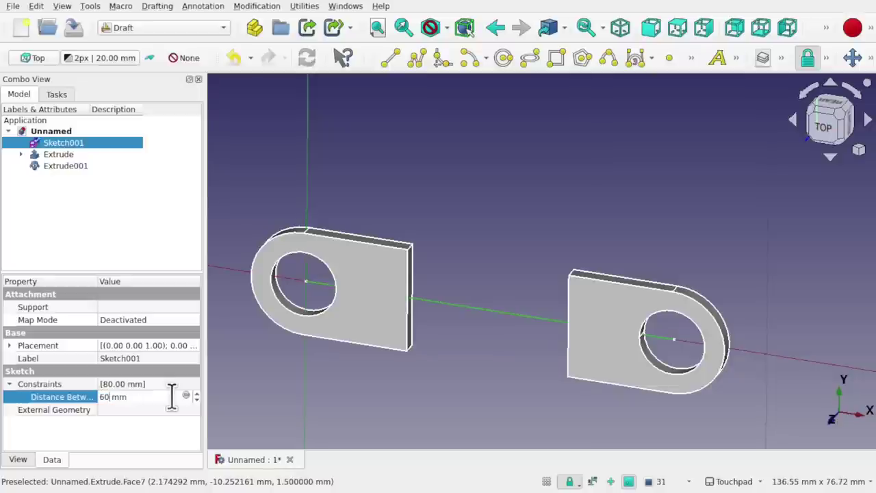
key(Return)
Transform the cloned tab by rotating it -15° about its X axis and accept the placement
drag(487, 305, 454, 280)
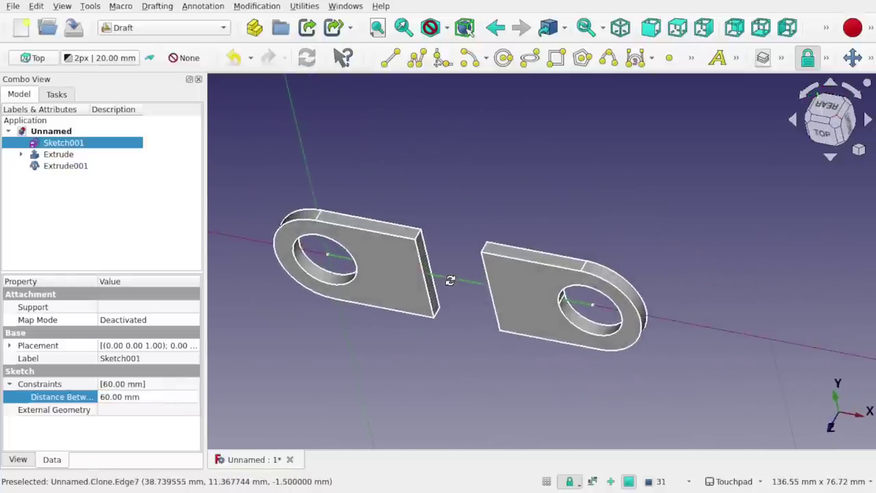
click(78, 166)
right_click(80, 173)
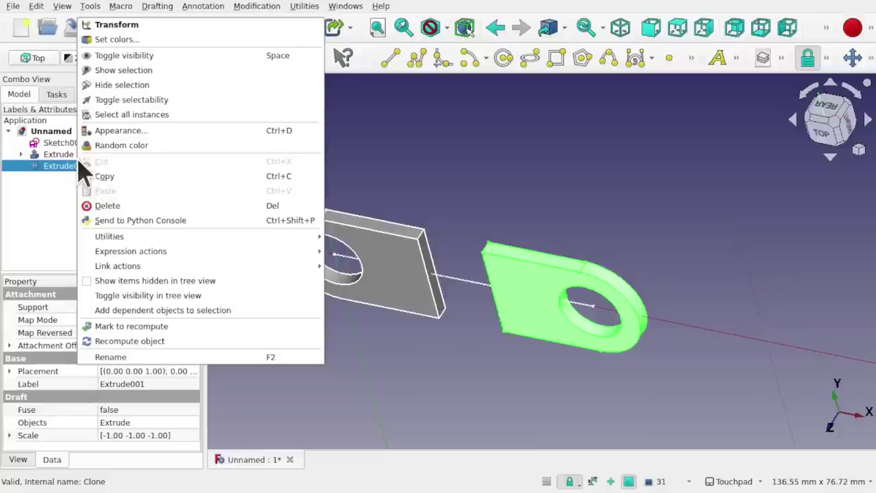
click(116, 25)
mouse_move(598, 283)
middle_down()
mouse_move(589, 315)
mouse_move(591, 290)
mouse_move(543, 309)
middle_up()
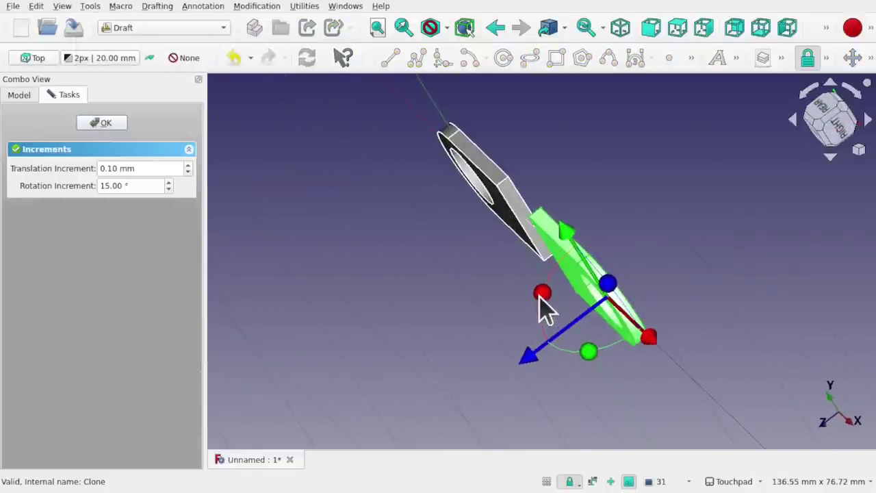
drag(542, 295, 552, 277)
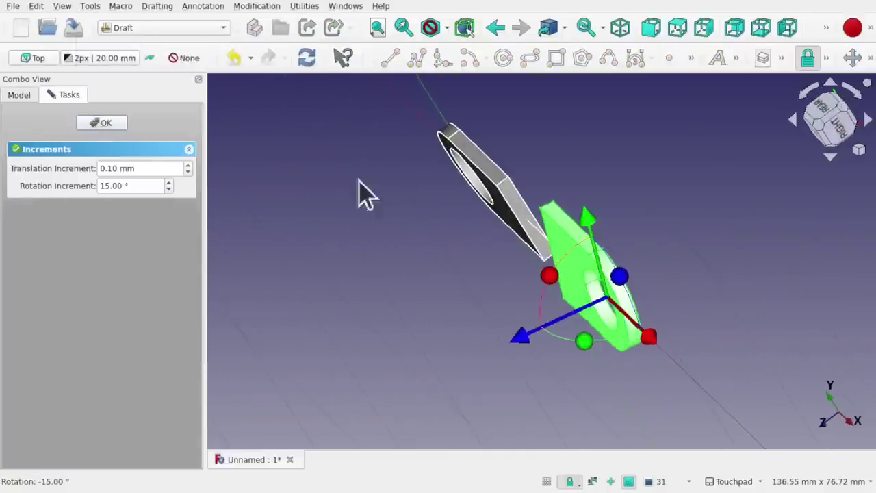
click(105, 123)
click(462, 283)
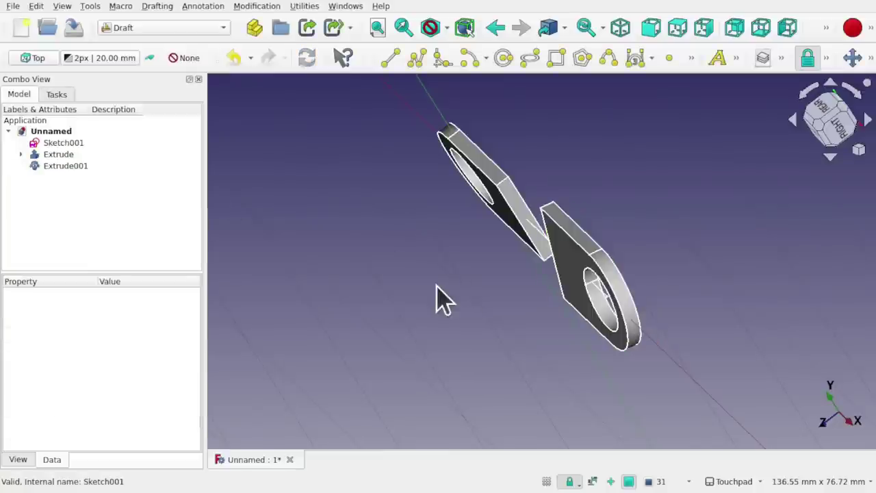
In the Surface workbench, create a blend curve between the upper straight front-face edges of the original and cloned tabs
click(155, 29)
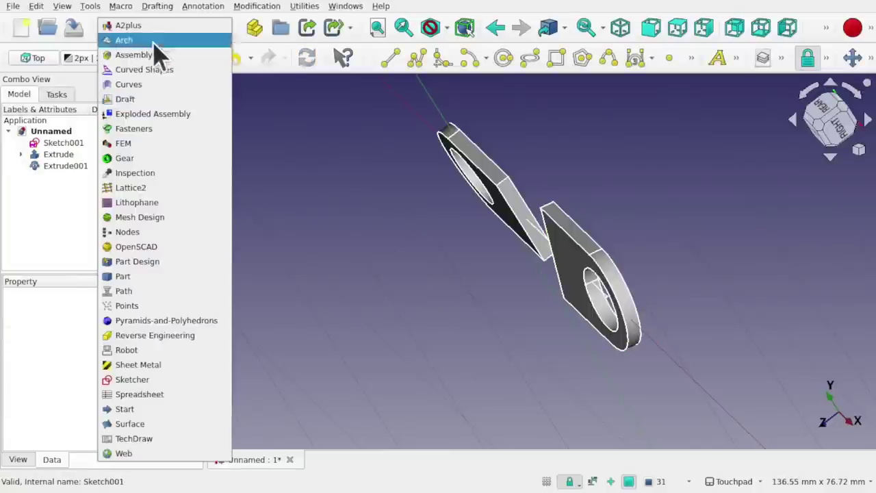
click(155, 424)
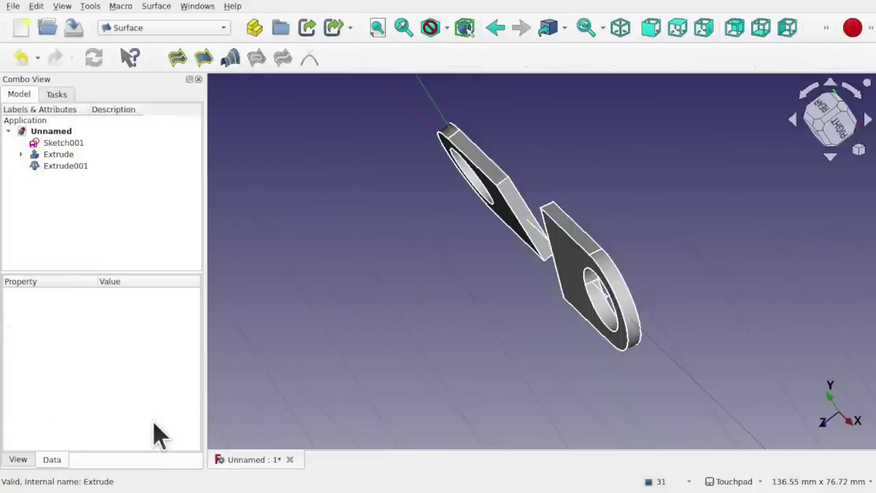
middle_drag(486, 297, 573, 308)
scroll(560, 192, up, 2)
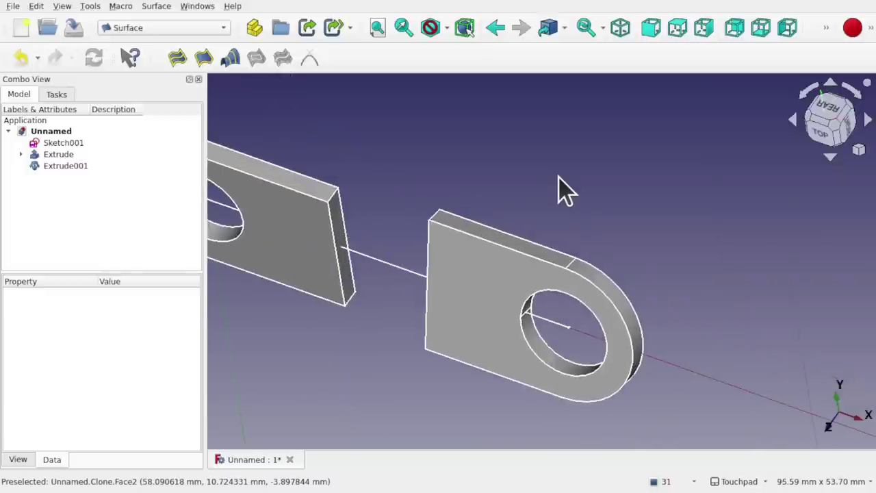
middle_drag(562, 189, 542, 198)
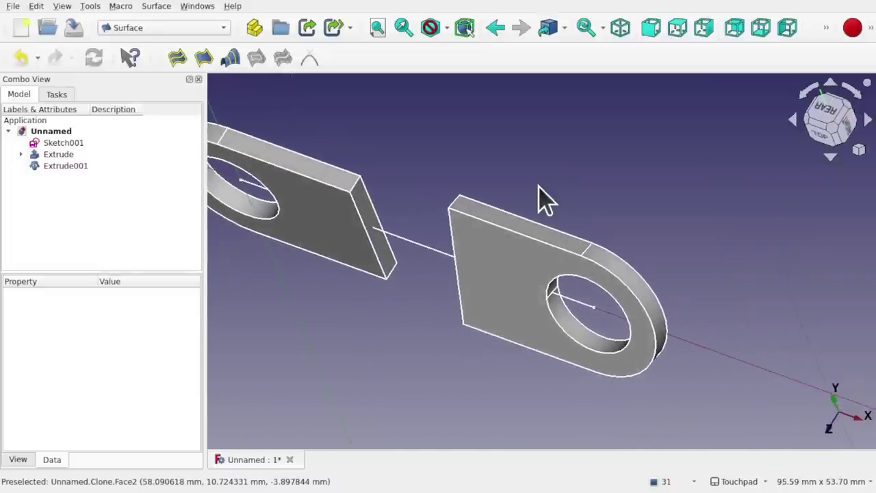
click(345, 194)
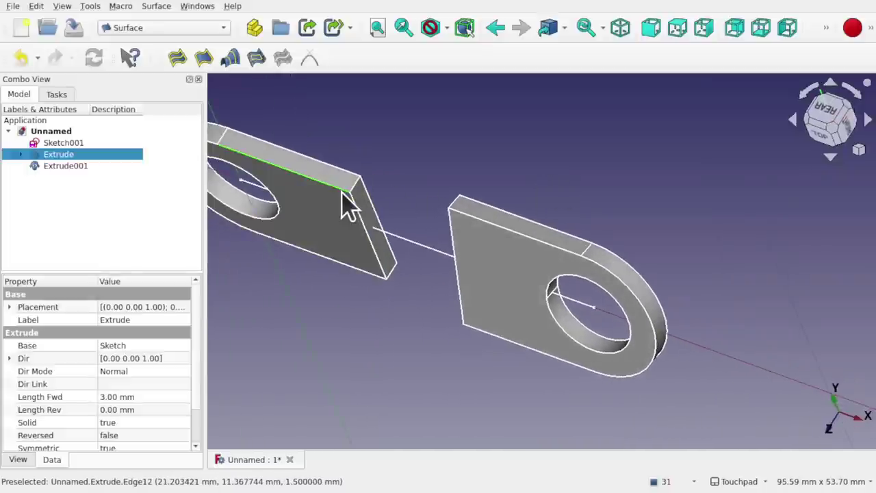
ctrl+click(483, 222)
click(310, 60)
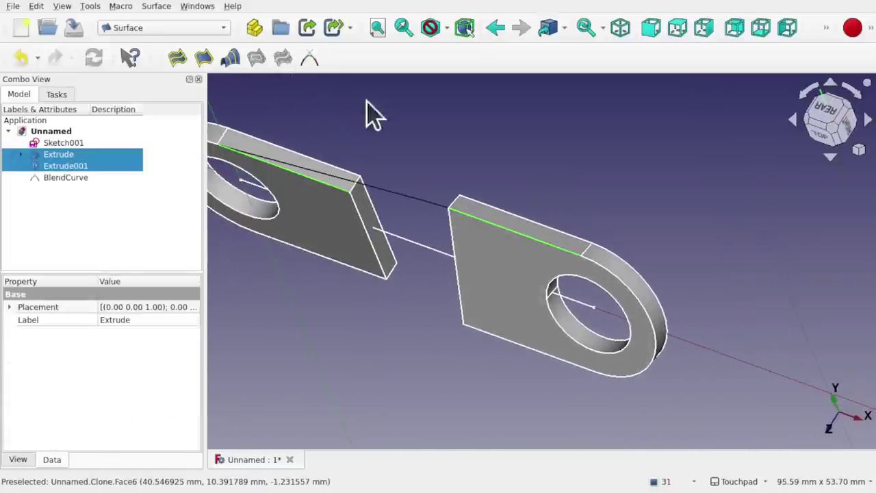
Create a second blend curve between the lower straight front-face edges of the two tabs
click(362, 346)
click(346, 277)
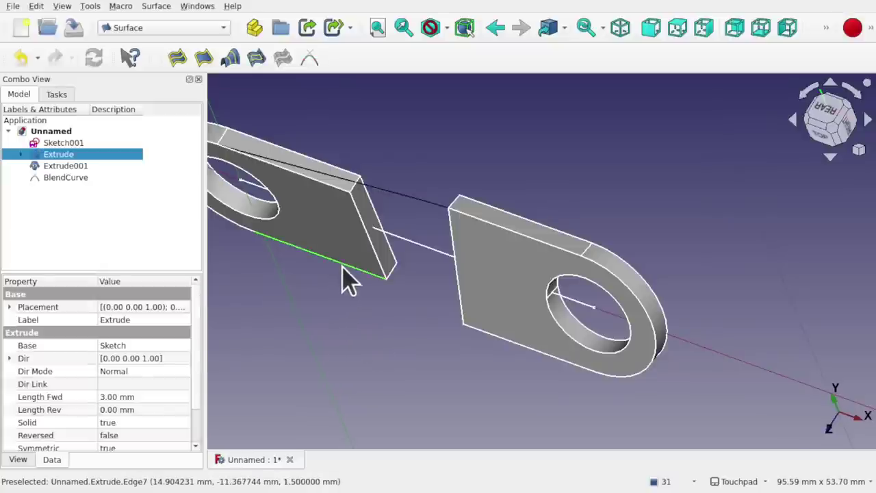
ctrl+click(498, 346)
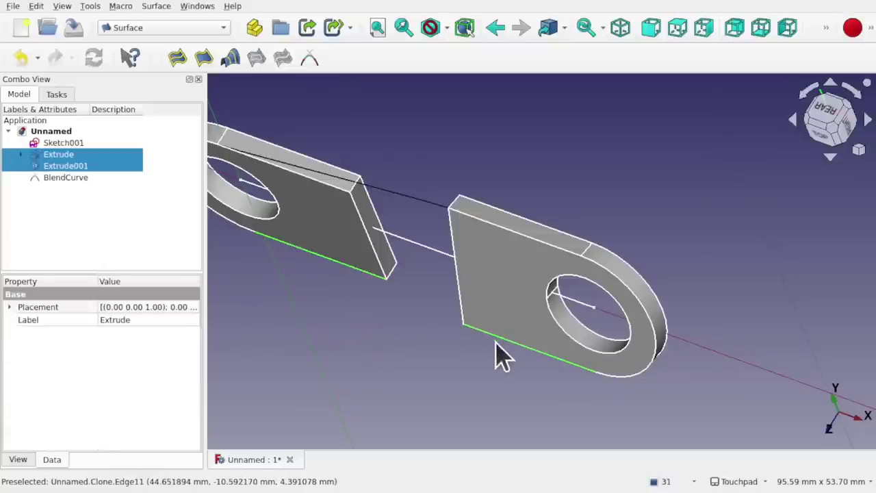
click(309, 61)
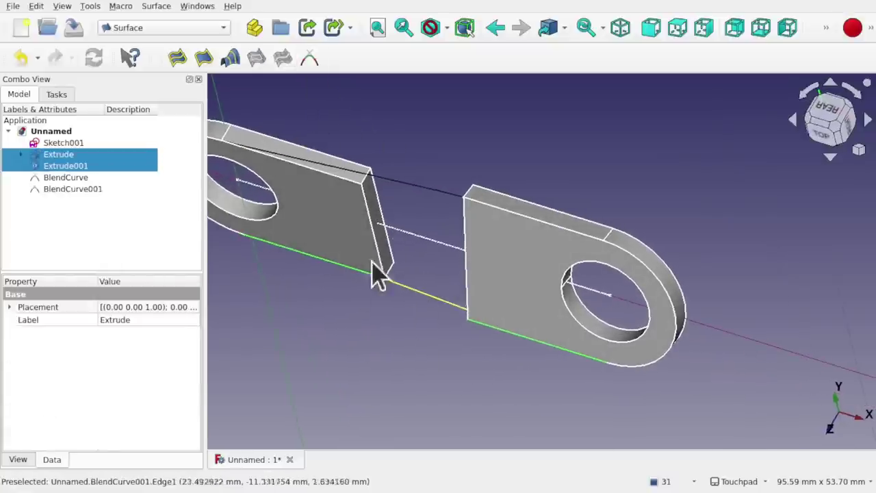
Try a Start Parameter of 0.5 on the upper blend curve, and finally set it to 1
click(417, 185)
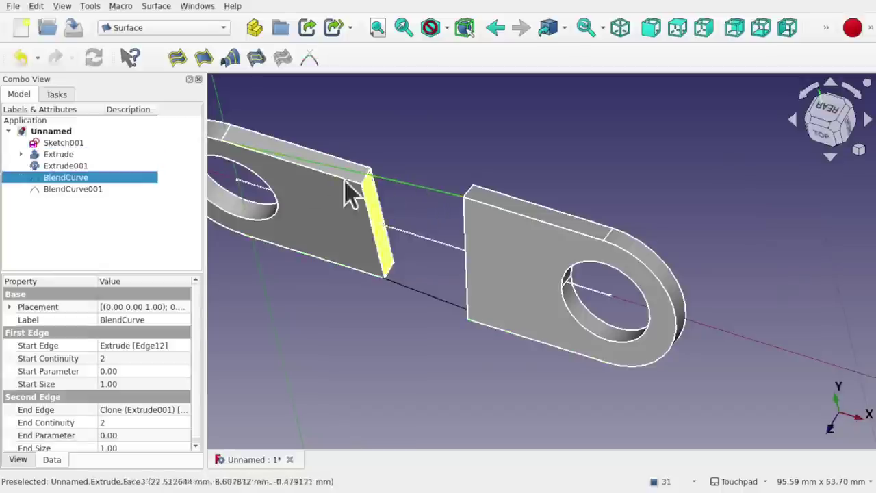
alt+drag(417, 190, 435, 197)
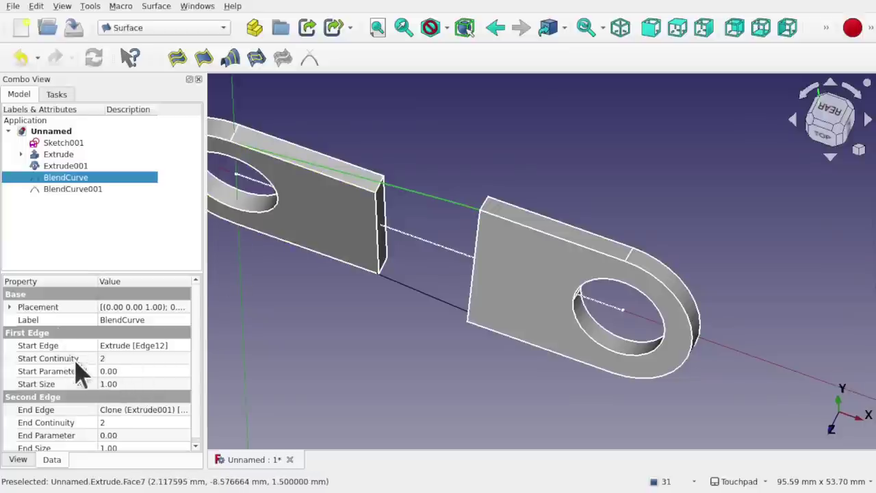
click(137, 374)
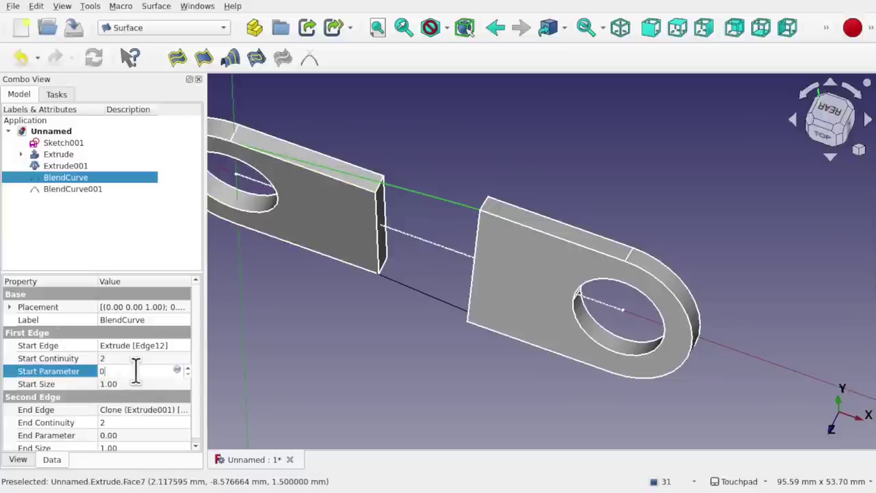
text(0.5)
click(141, 383)
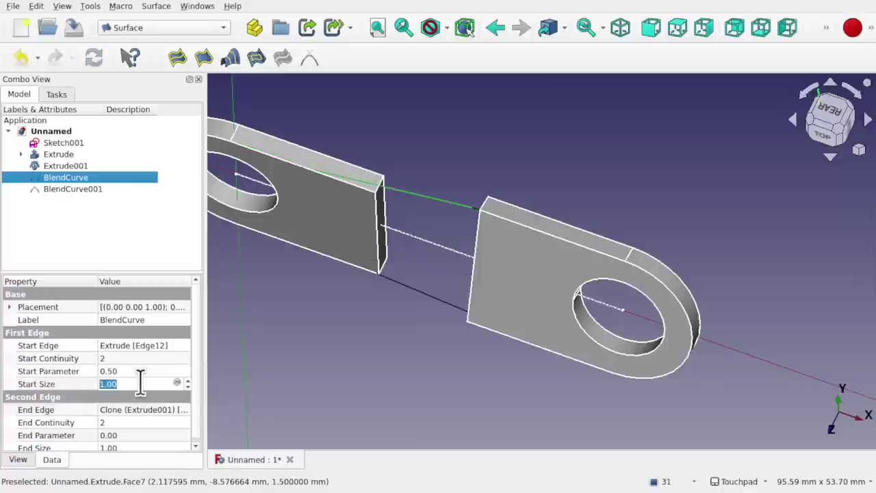
click(139, 371)
text(1)
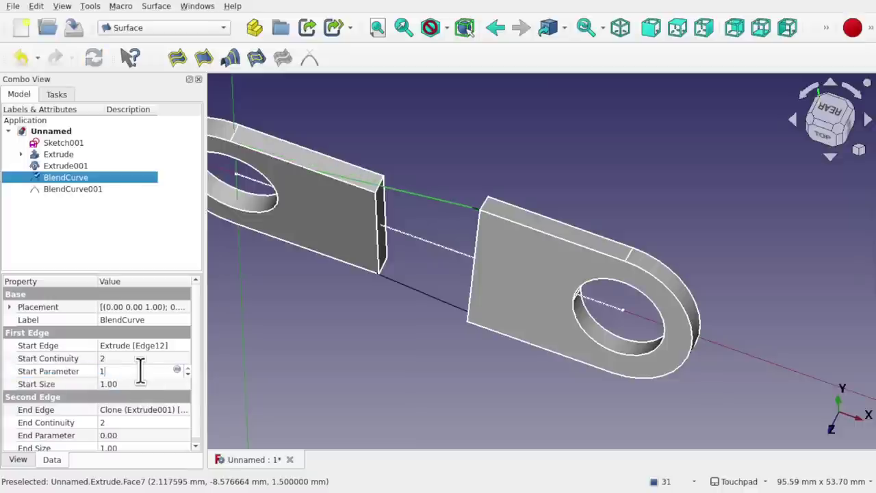
key(Return)
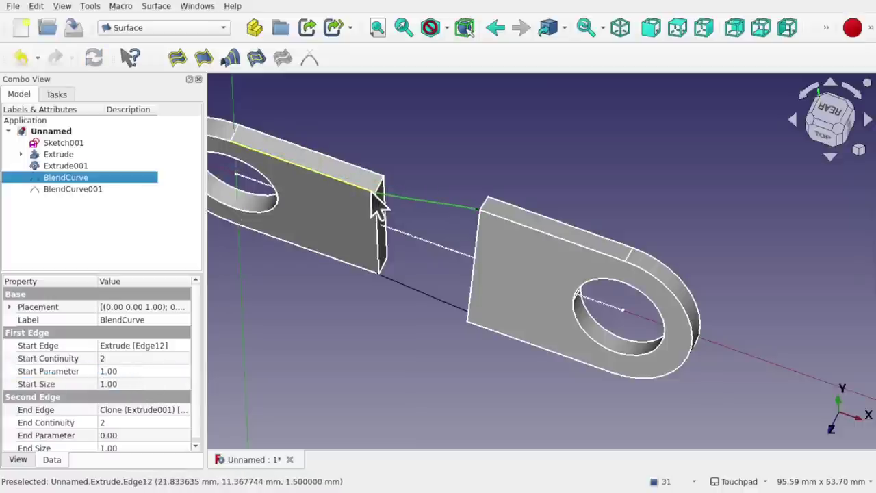
Temporarily hide the cloned tab to examine where the blend curves end, and show it again
mouse_move(511, 239)
middle_down()
mouse_move(603, 259)
mouse_move(514, 255)
middle_up()
click(519, 267)
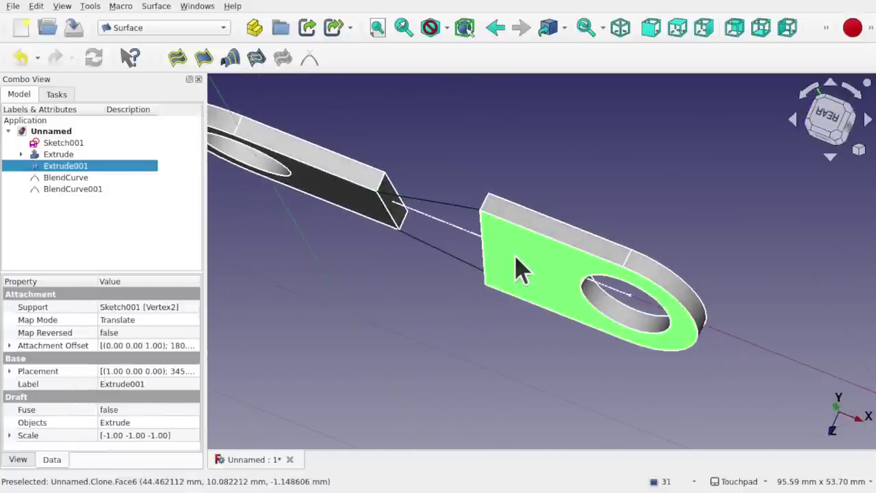
key(space)
key(space)
Set the End Parameter of the lower blend curve to 1
middle_drag(518, 271, 607, 111)
click(405, 297)
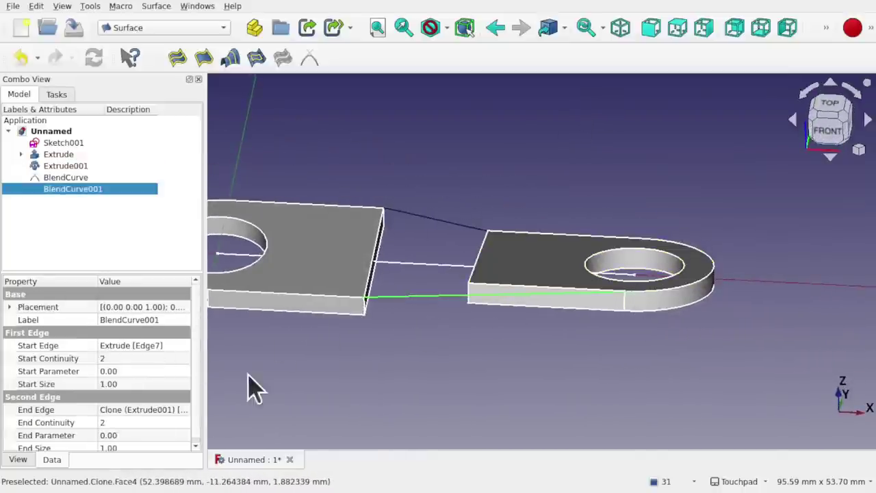
scroll(198, 442, down, 1)
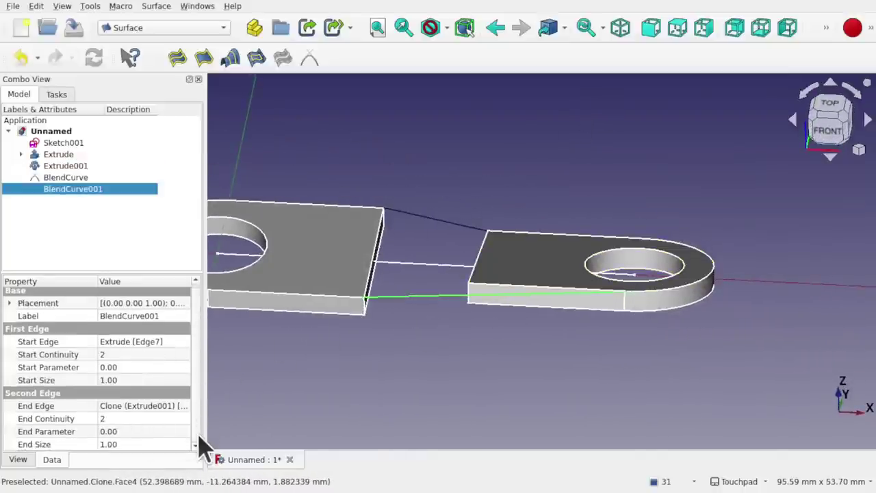
click(150, 432)
text(1)
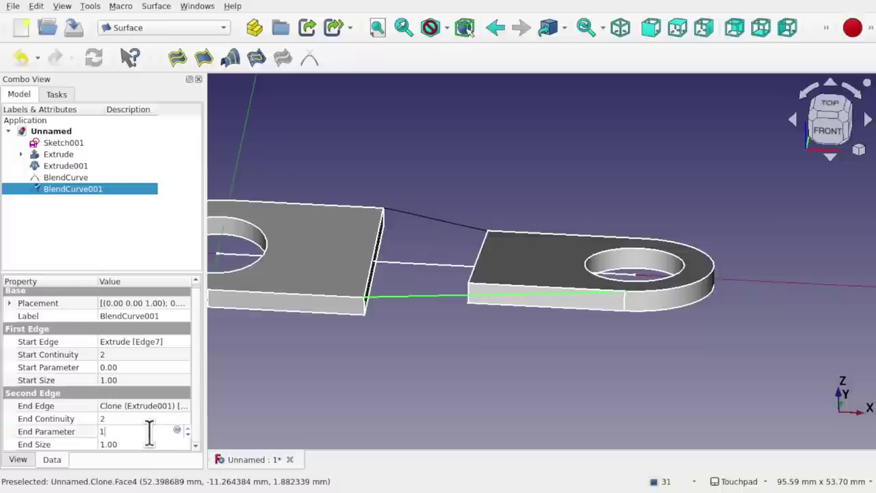
key(Return)
Temporarily hide the original tab to examine where the blend curves start, and show it again
alt+drag(475, 307, 313, 294)
click(317, 298)
click(313, 294)
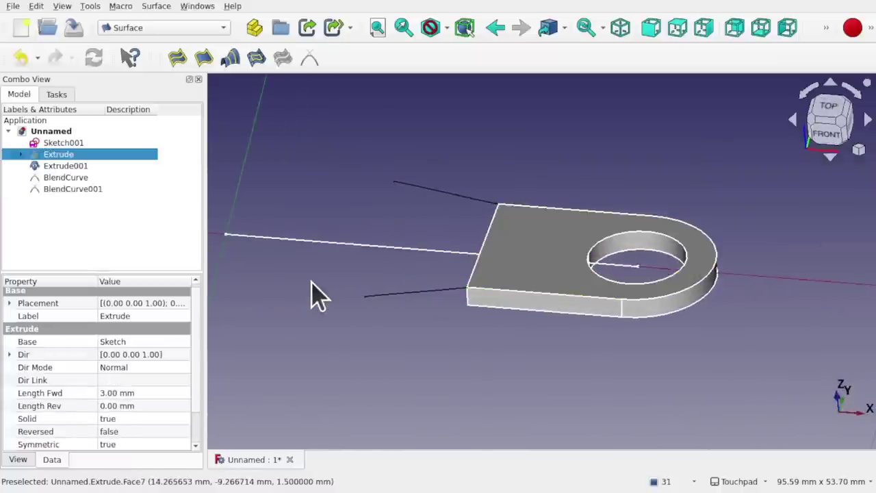
click(313, 295)
alt+drag(475, 280, 442, 264)
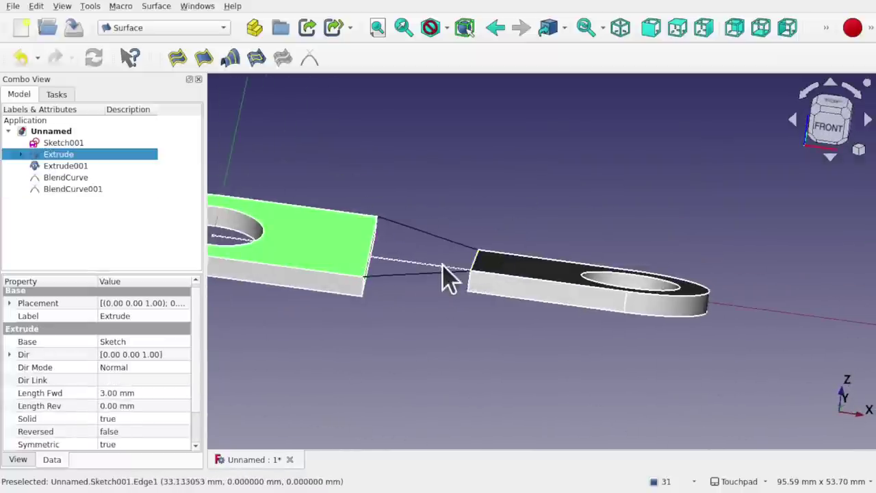
Set both the Start Size and End Size of the two blend curves to 3
click(440, 274)
ctrl+click(437, 240)
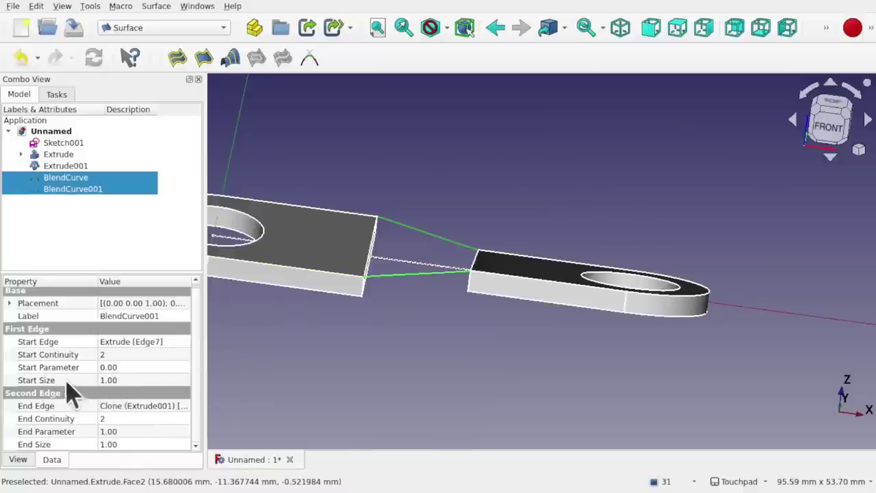
click(139, 381)
text(3)
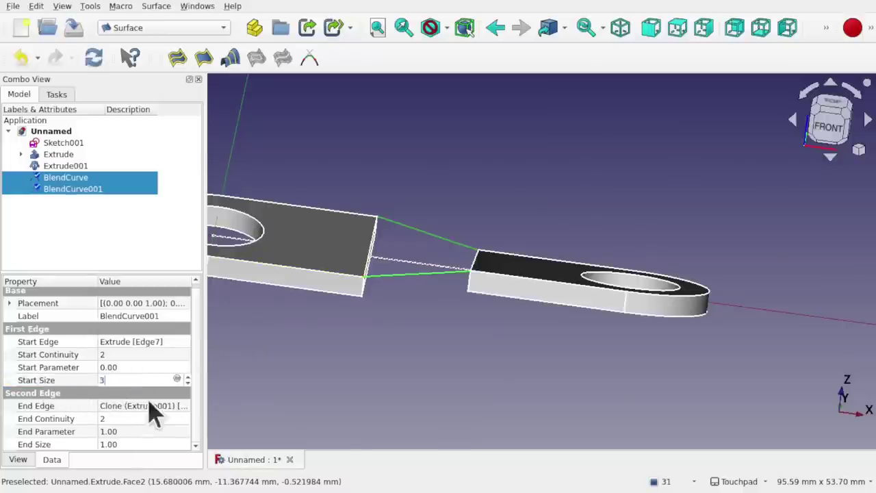
click(141, 444)
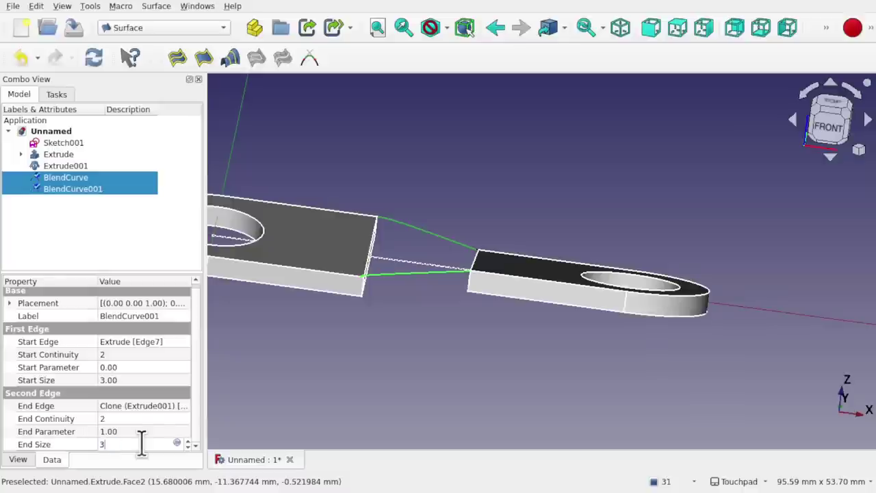
key(Return)
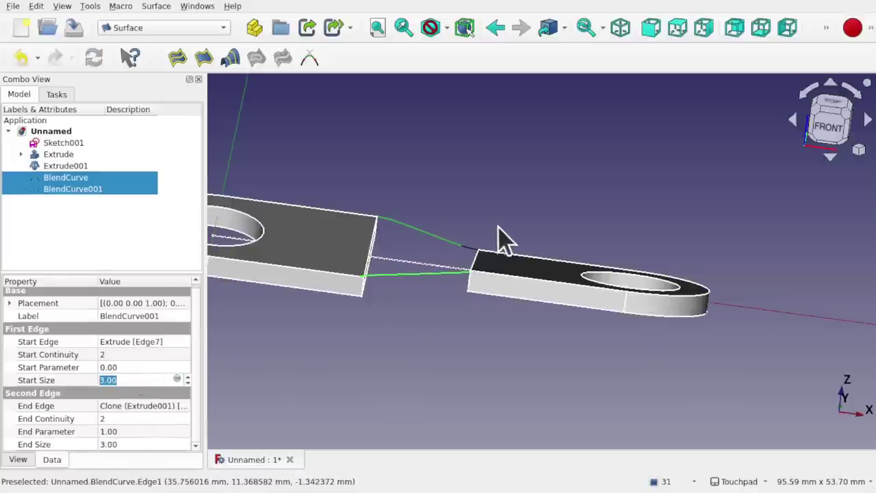
Temporarily hide the cloned tab and the original tab in turn to examine the blend curves' ends, and show both again
alt+drag(503, 239, 491, 178)
scroll(491, 178, up, 3)
click(525, 149)
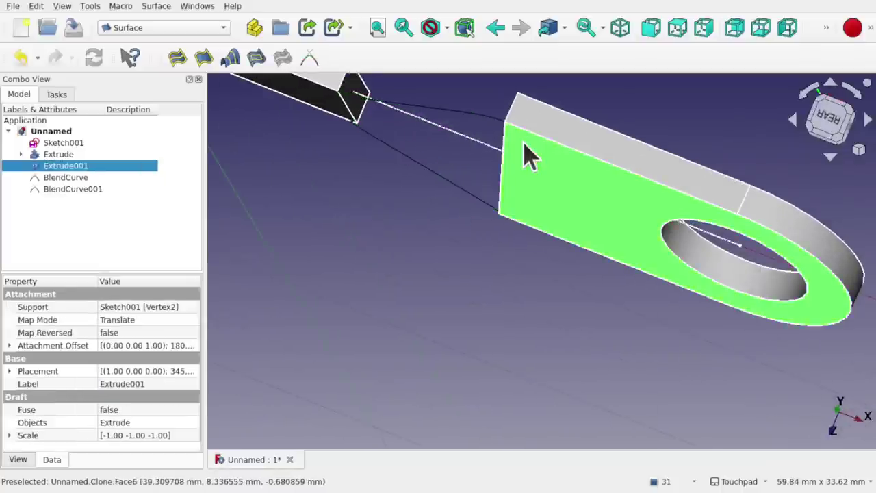
key(space)
key(space)
alt+drag(524, 152, 483, 256)
click(330, 212)
key(space)
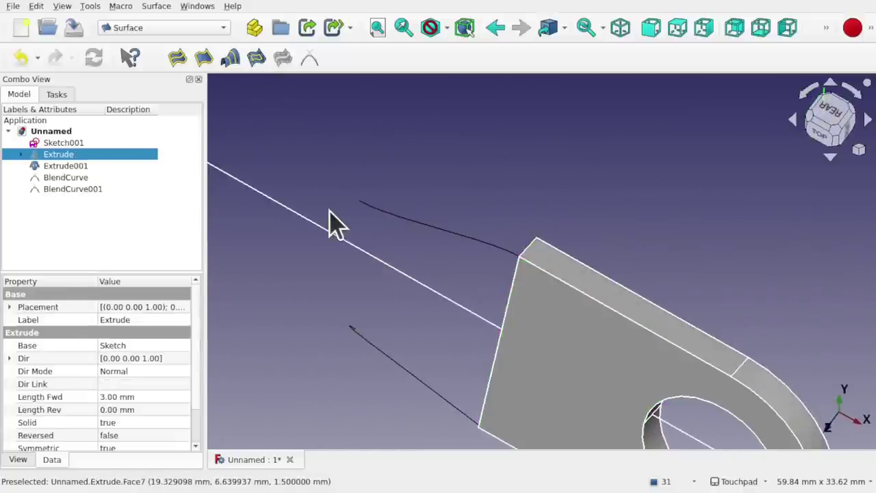
key(space)
key(space)
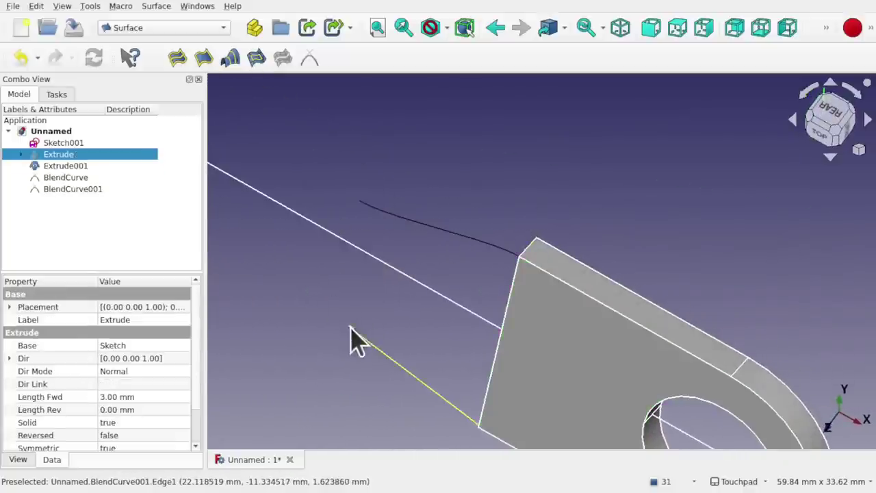
key(space)
Set the Start Size of the second blend curve to -3
click(377, 364)
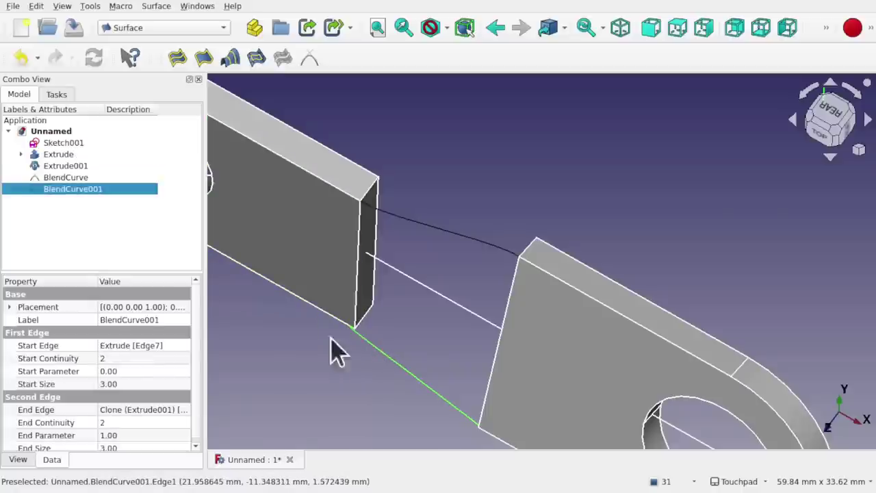
click(107, 384)
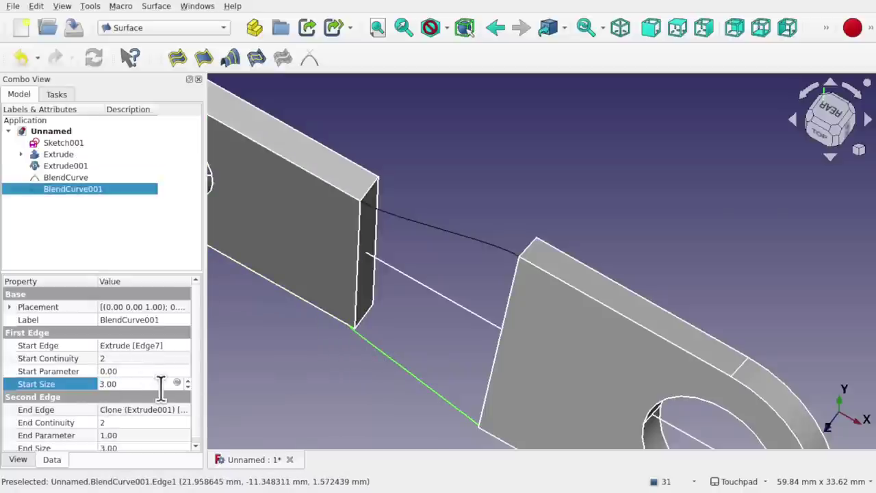
click(410, 363)
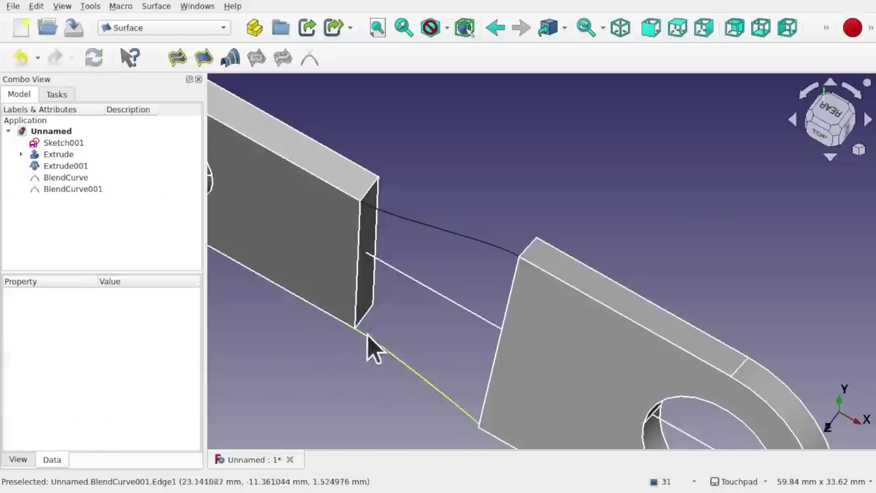
Set the End Size of the second blend curve to -3
mouse_move(482, 427)
alt+middle_down()
mouse_move(580, 297)
mouse_move(559, 222)
mouse_move(528, 308)
alt+middle_up()
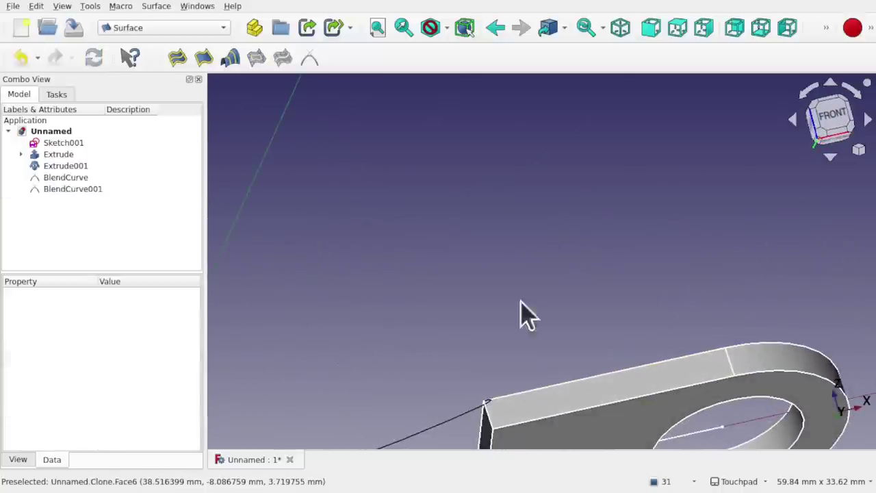
click(469, 428)
shift+middle_drag(470, 428, 503, 253)
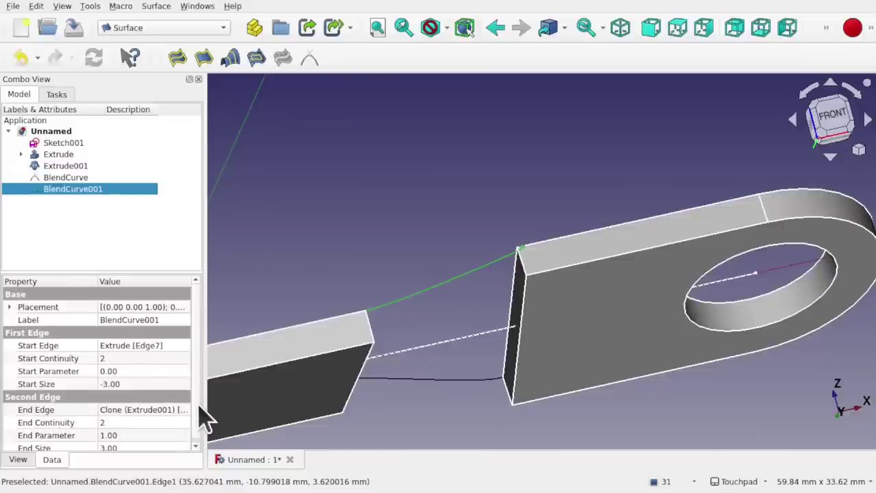
scroll(200, 405, down, 1)
click(143, 445)
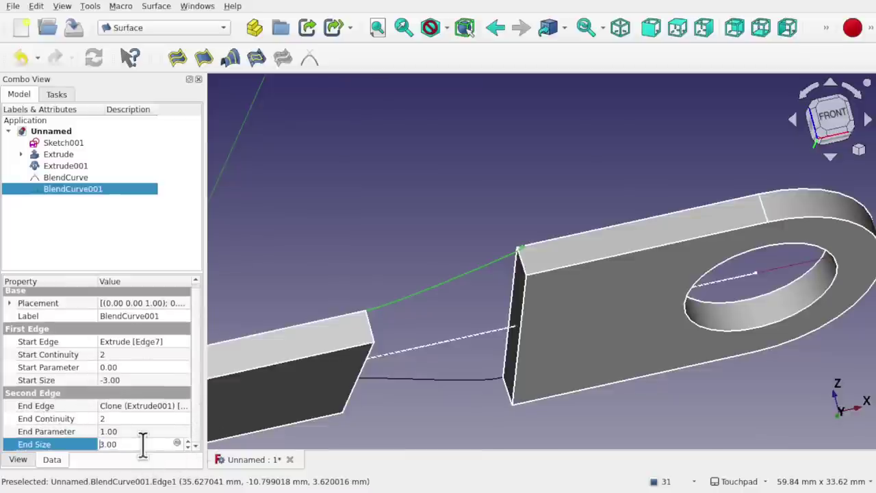
text(-)
key(Return)
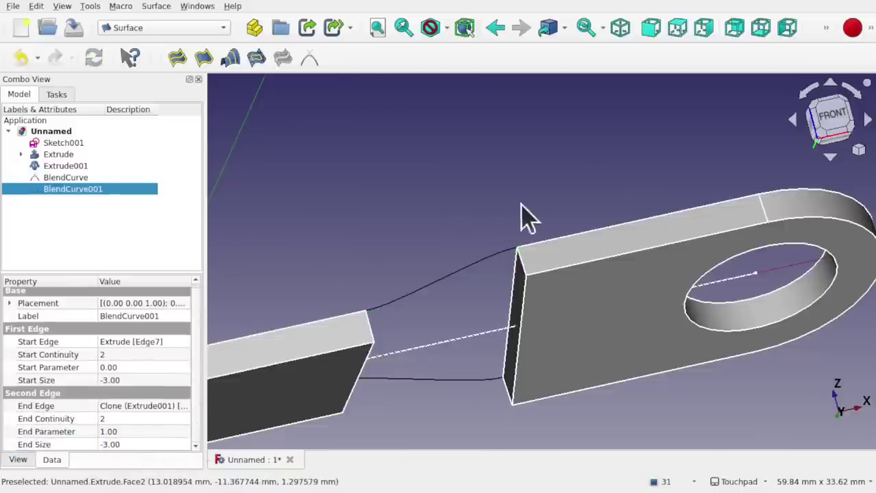
Switch to the Part workbench and create a ruled surface between the two blend curves
alt+drag(525, 215, 541, 384)
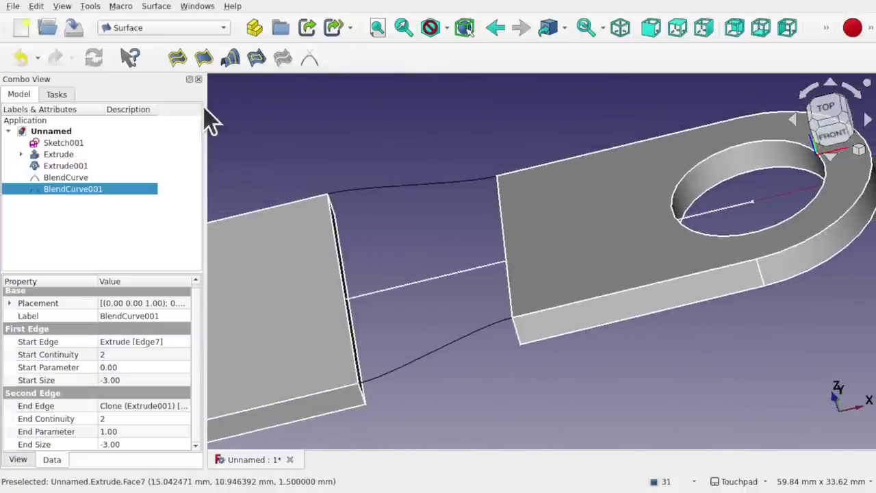
click(164, 27)
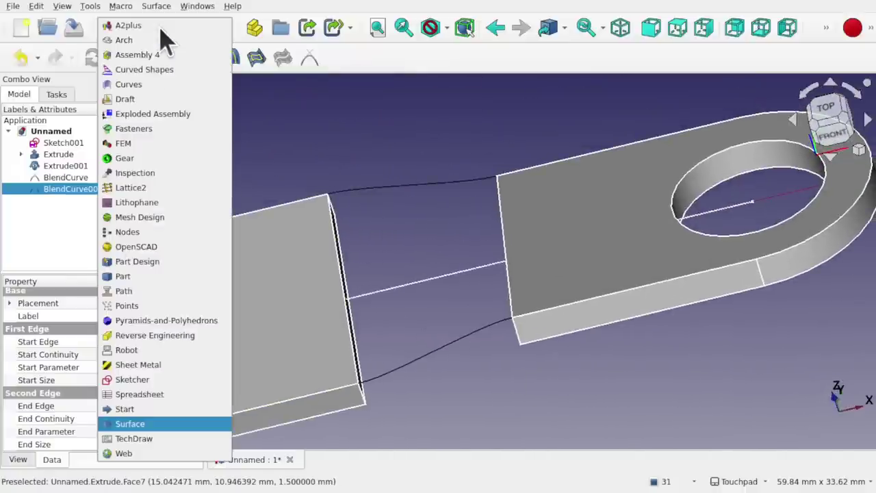
click(137, 276)
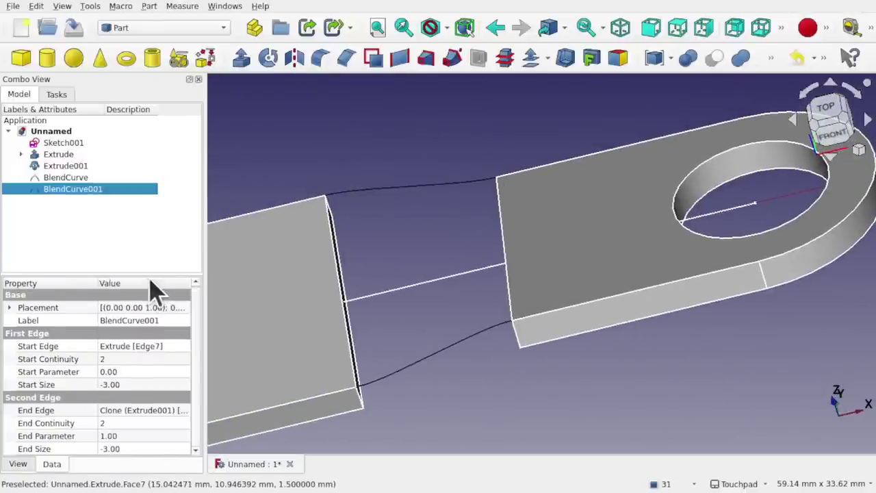
click(418, 185)
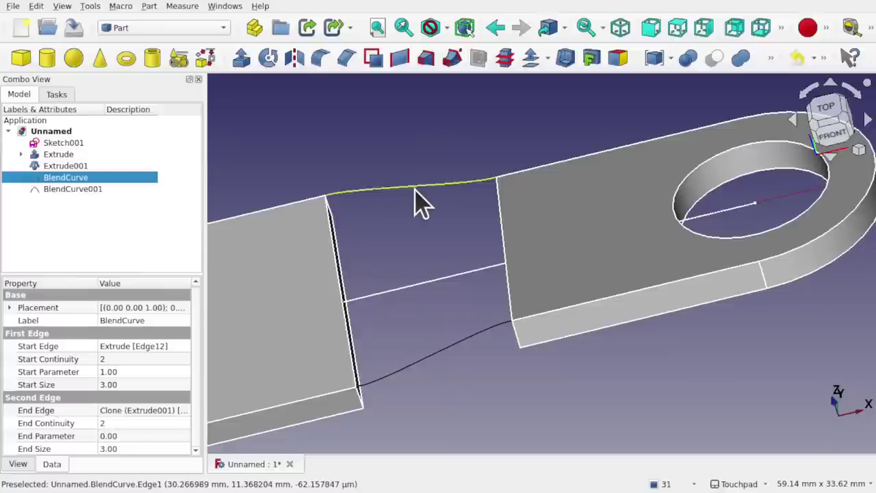
ctrl+click(451, 346)
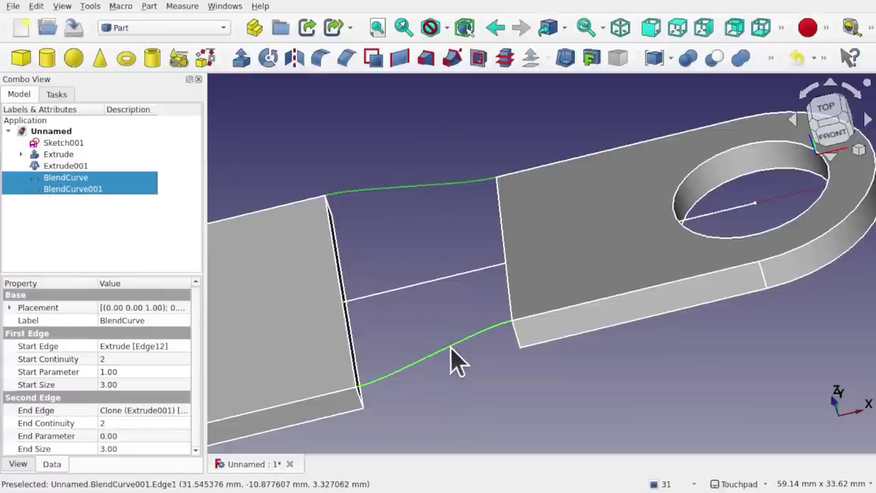
click(399, 58)
middle_drag(427, 98, 408, 247)
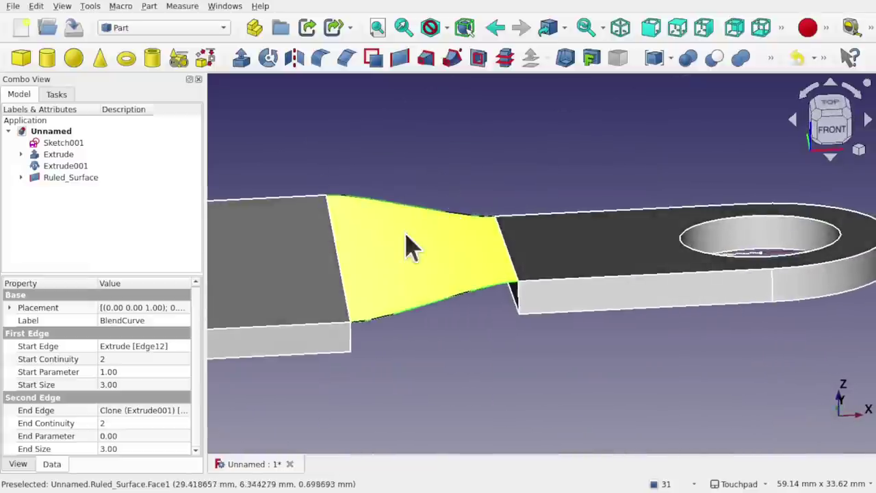
Create a 3D offset of the ruled surface with a 3 mm offset and Fill offset enabled
click(406, 247)
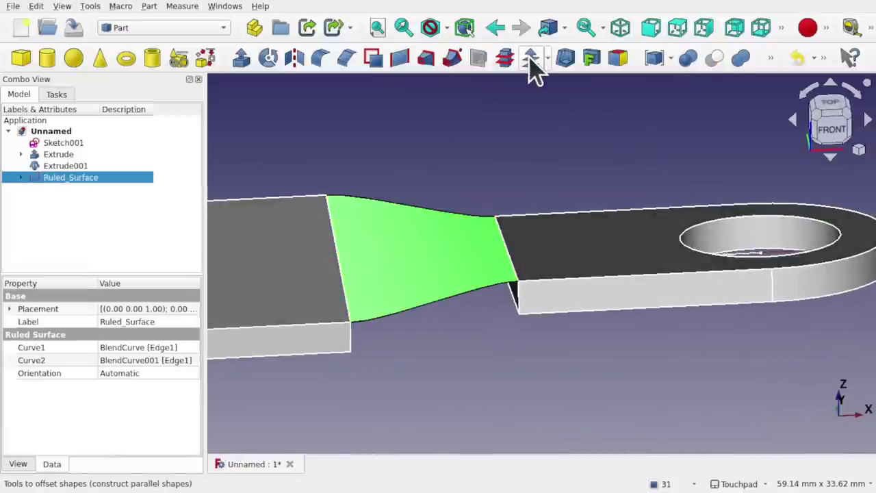
click(531, 58)
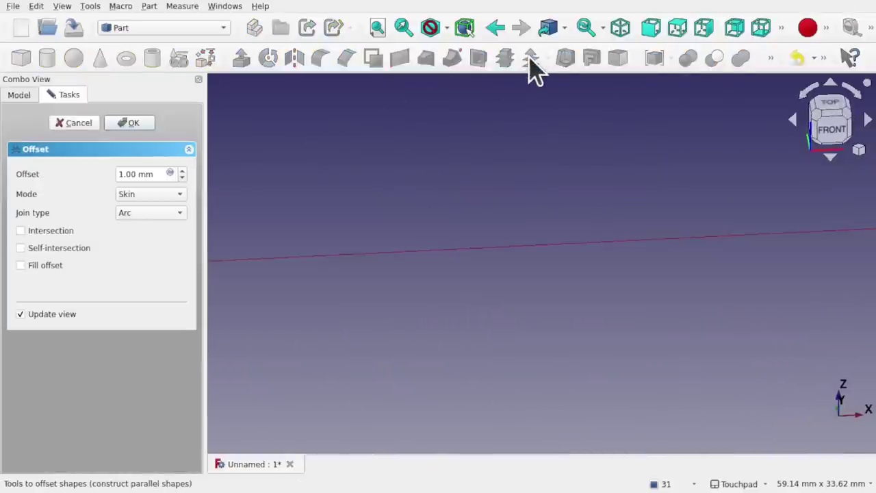
click(378, 30)
key(1)
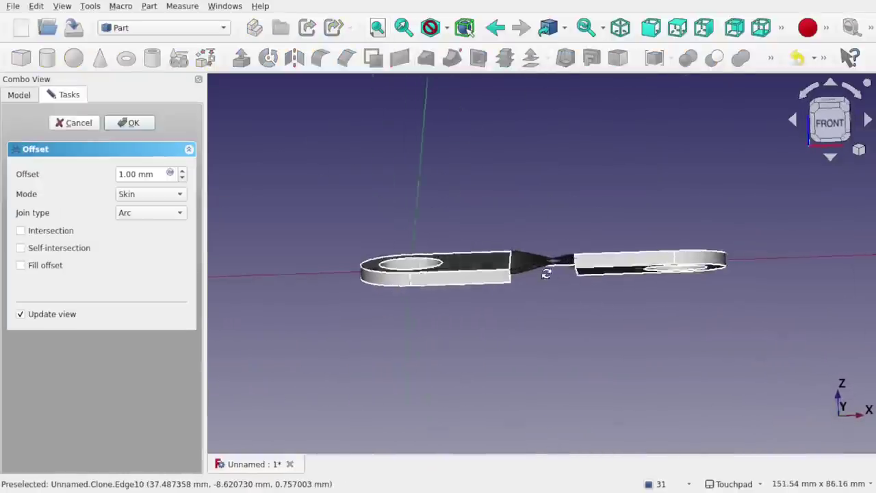
scroll(548, 281, up, 5)
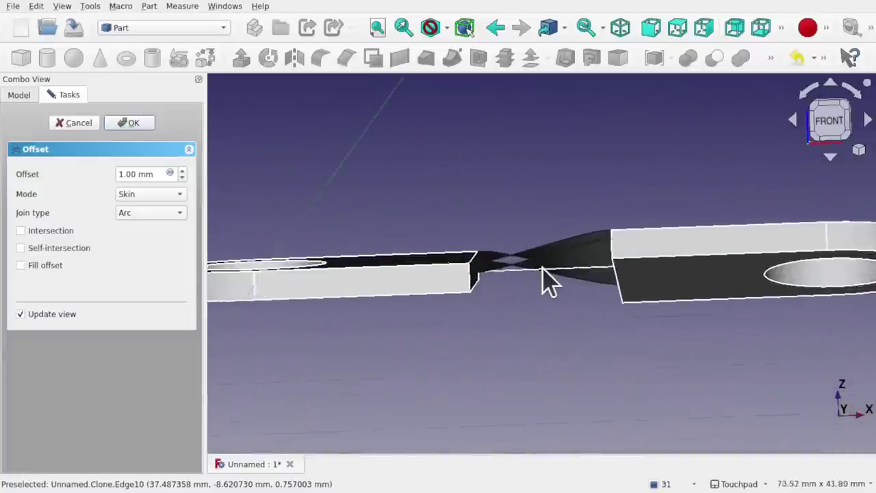
click(183, 171)
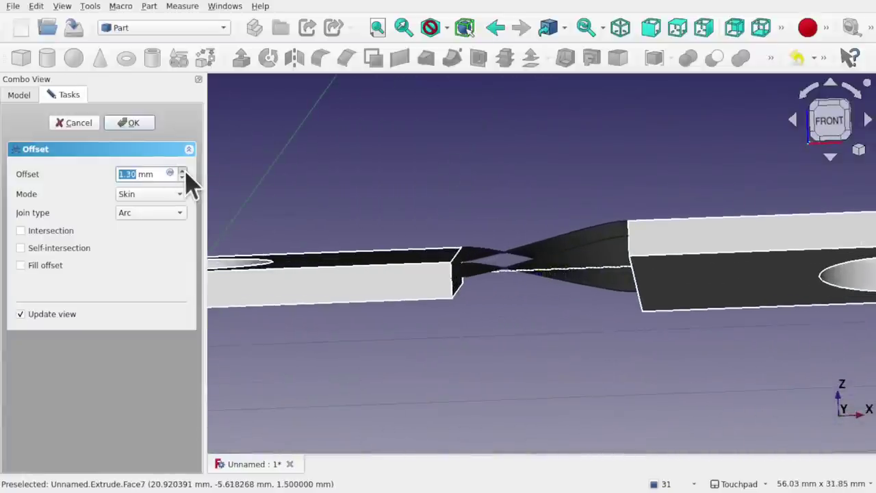
text(3)
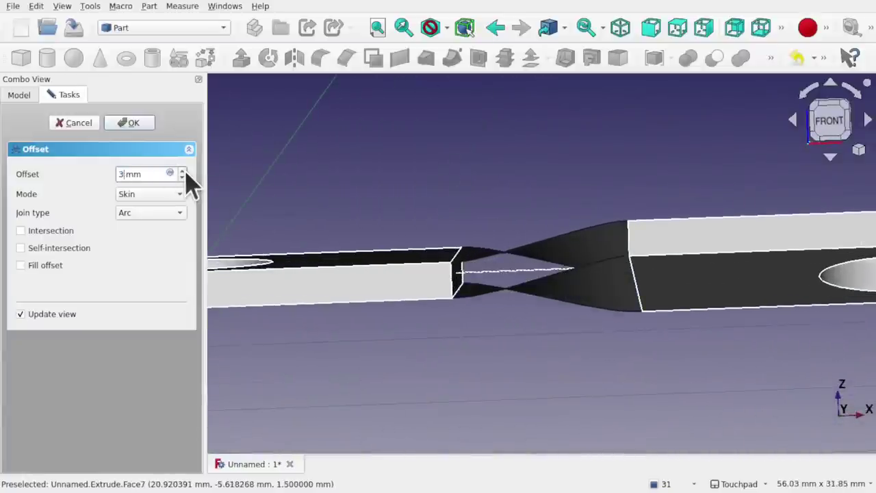
click(21, 267)
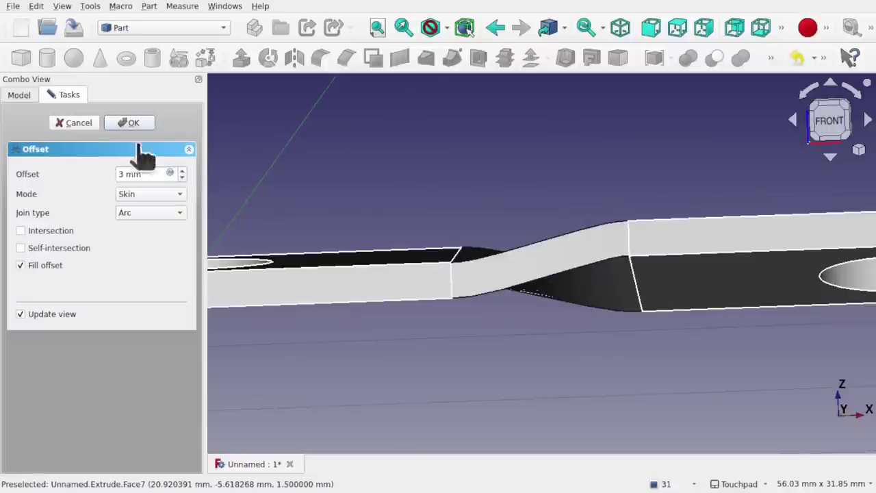
click(130, 123)
Transform the cloned tab by rotating it -90° about its lengthwise axis, and accept the new placement
alt+drag(445, 191, 504, 260)
scroll(563, 270, down, 5)
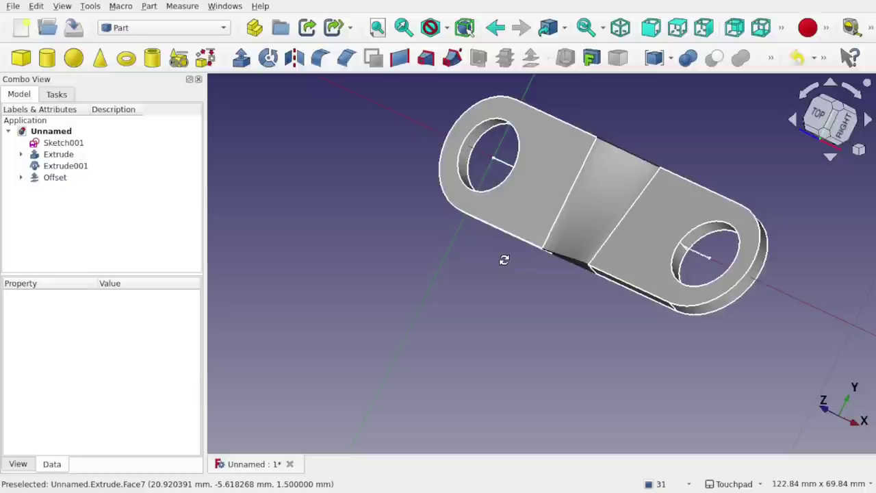
click(74, 166)
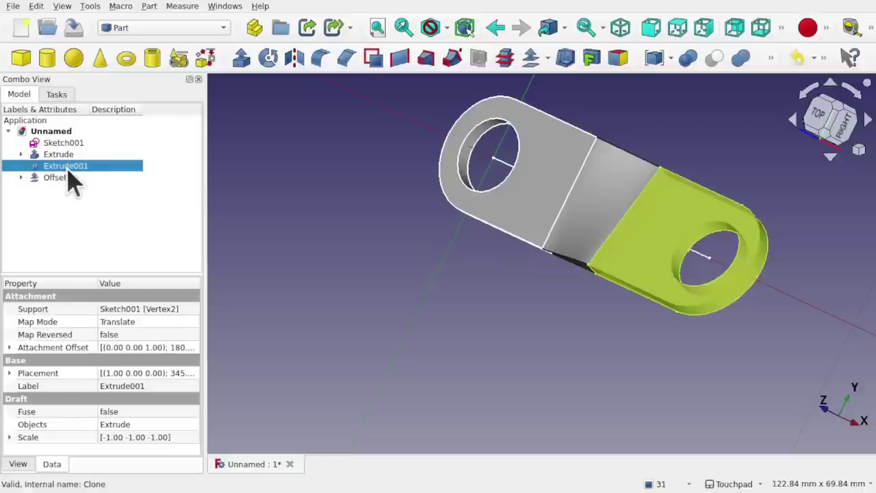
right_click(69, 173)
click(122, 26)
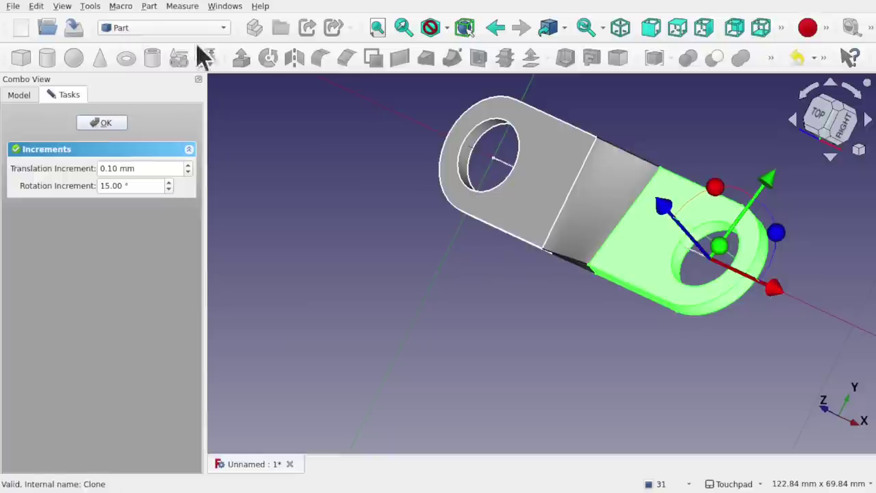
alt+drag(479, 171, 599, 280)
drag(526, 293, 667, 251)
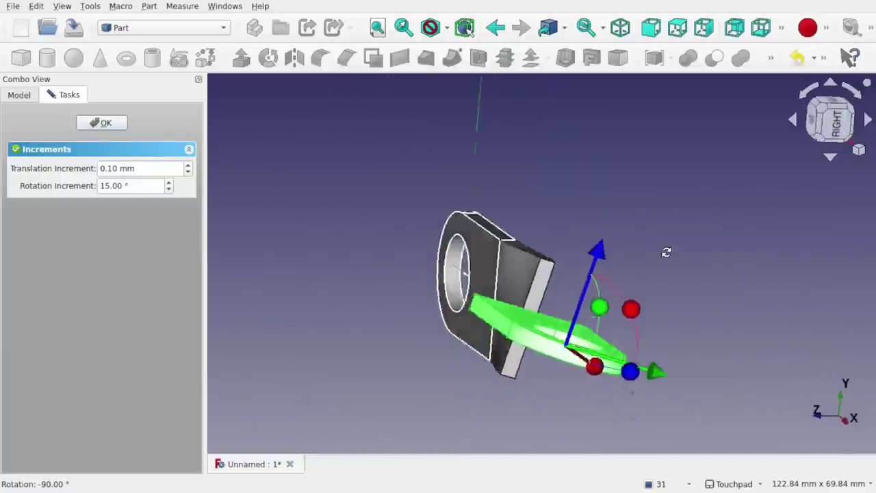
click(103, 123)
Set the Orientation of the ruled surface under the offset to Forward
alt+drag(448, 242, 425, 260)
alt+drag(273, 202, 388, 249)
click(391, 248)
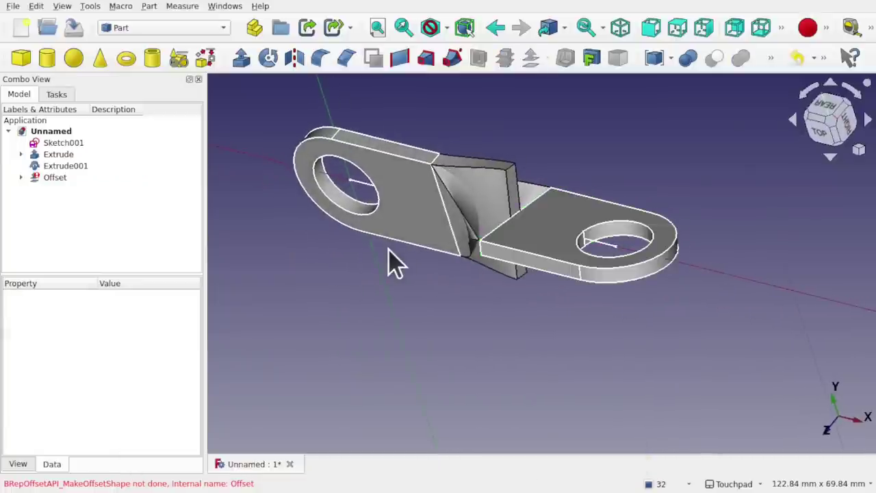
click(455, 199)
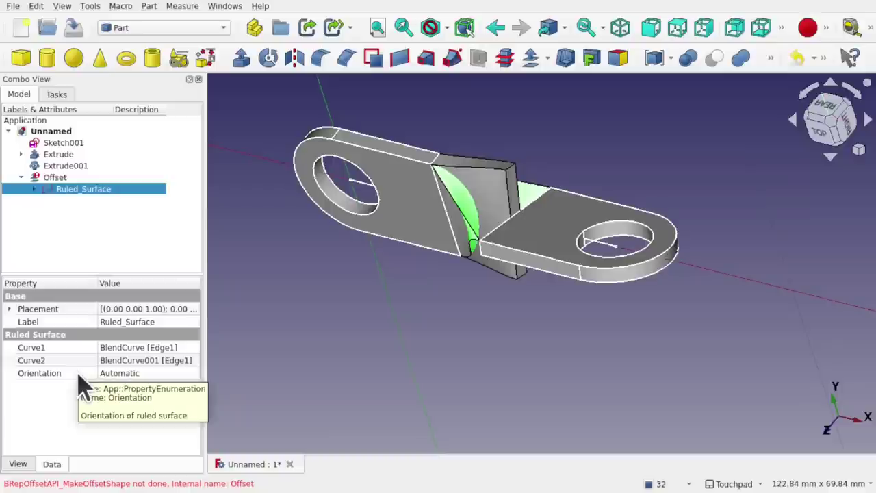
click(146, 376)
click(147, 376)
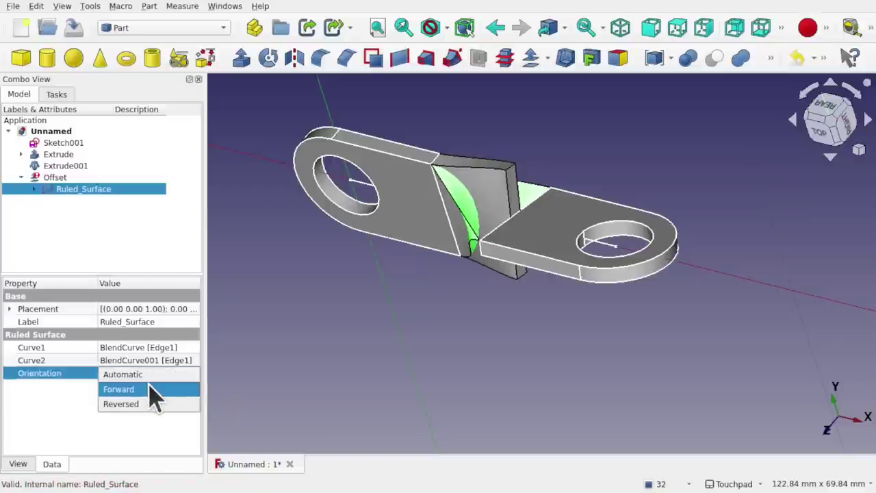
click(150, 388)
click(469, 305)
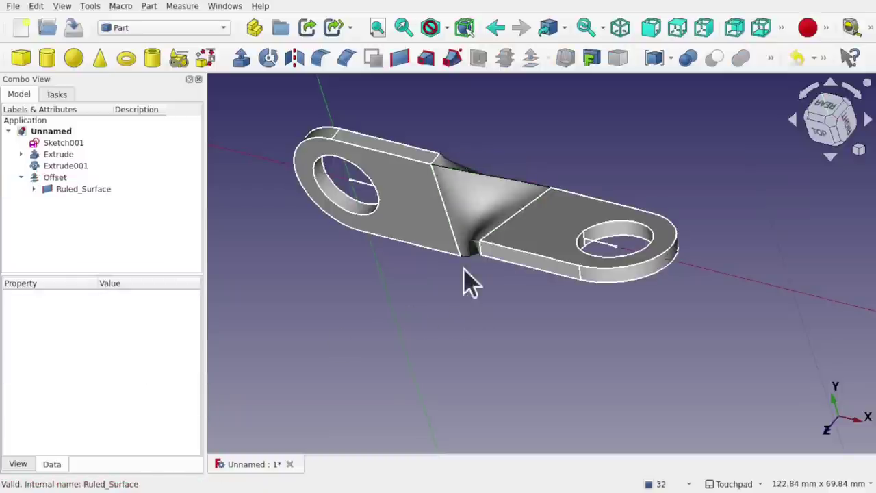
Fuse Extrude, Extrude001 and the ruled-surface Offset into one body with a Part union
alt+drag(466, 280, 539, 237)
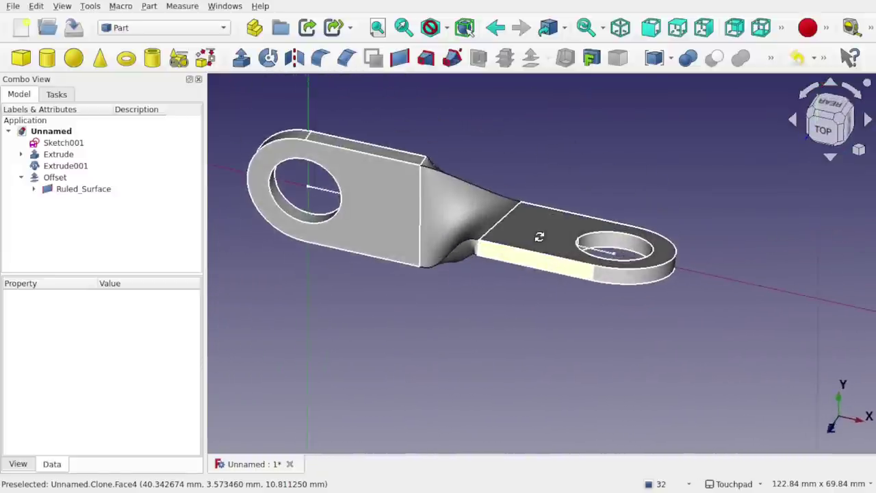
click(68, 156)
ctrl+click(81, 167)
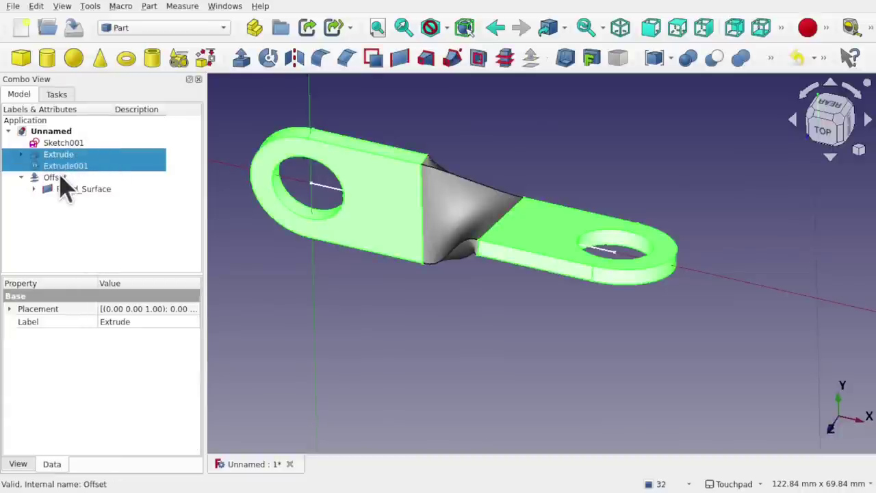
ctrl+click(60, 176)
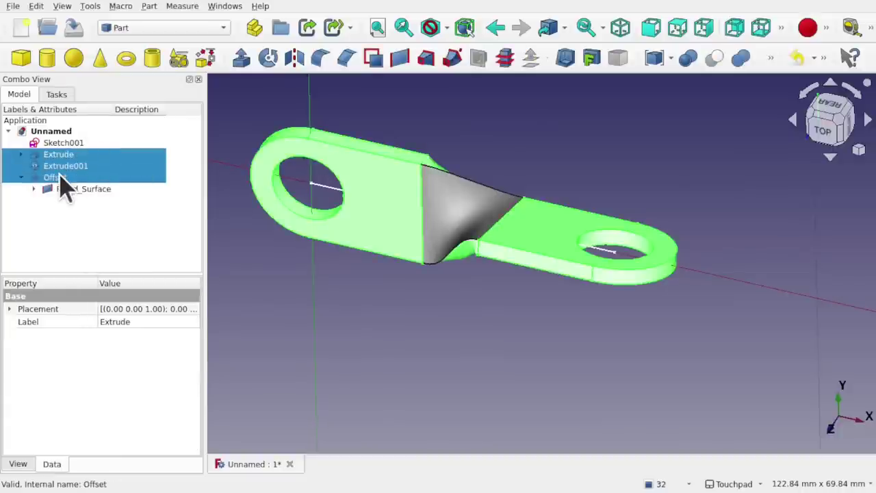
click(740, 58)
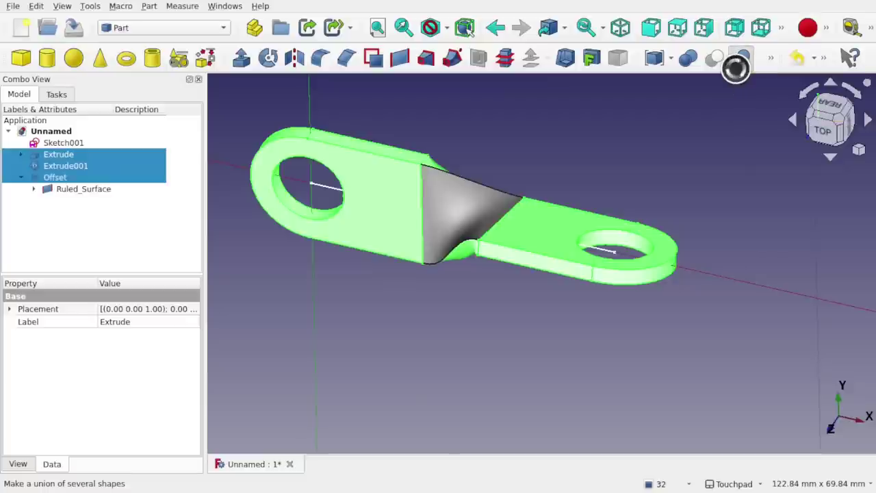
Expand the fusion and its offset in the model tree and examine the nested ruled surface within the part
click(21, 154)
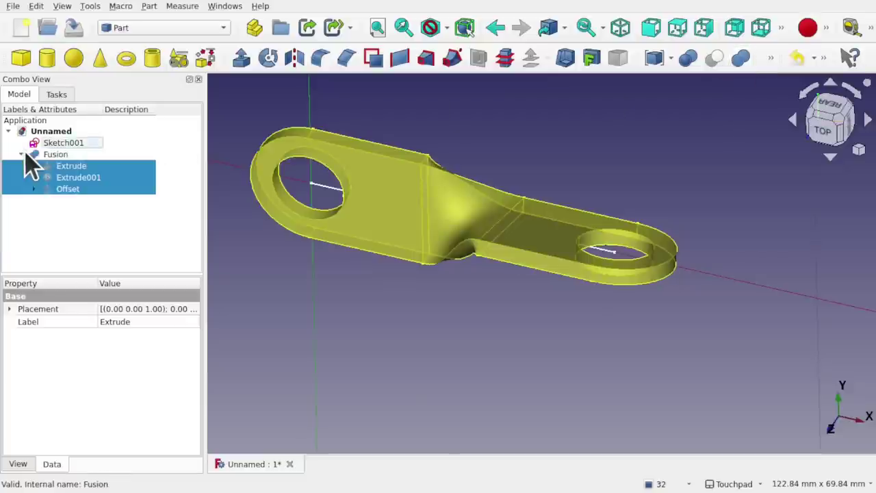
click(34, 190)
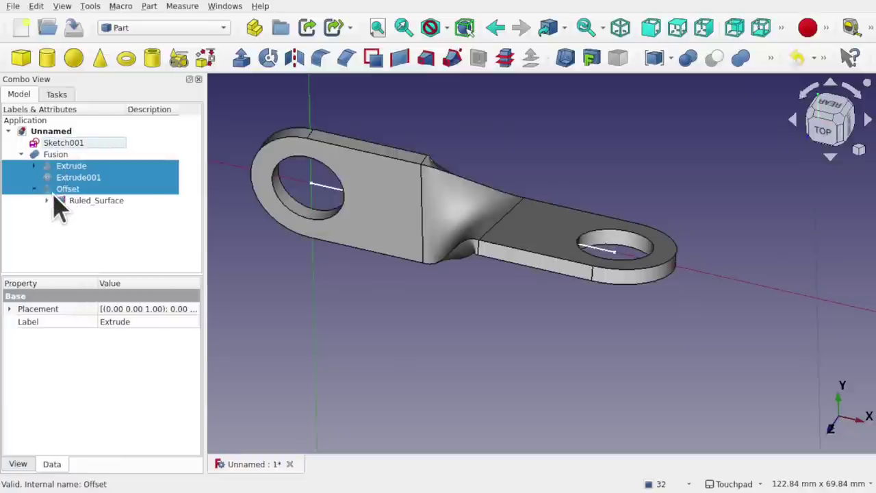
click(99, 200)
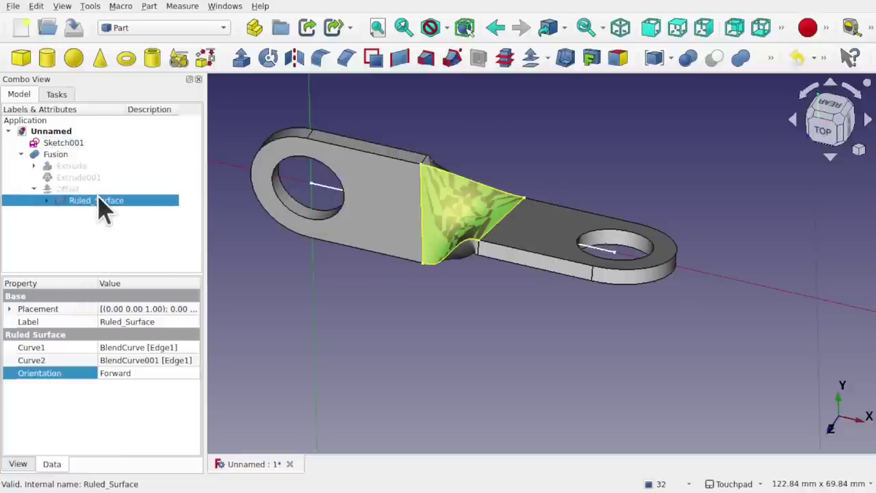
click(431, 286)
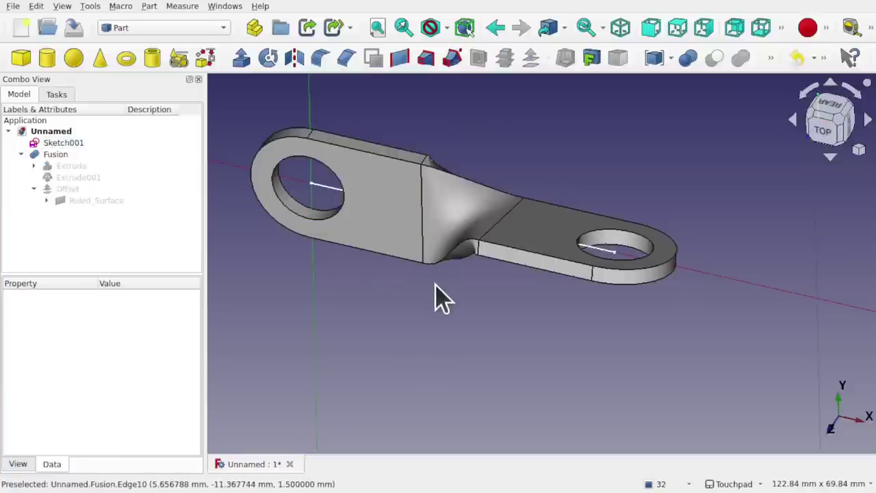
mouse_move(519, 232)
alt+mouse_down()
mouse_move(449, 287)
mouse_move(458, 395)
mouse_move(548, 244)
mouse_move(568, 152)
mouse_move(420, 244)
mouse_move(511, 291)
mouse_move(507, 229)
mouse_move(509, 241)
alt+mouse_up()
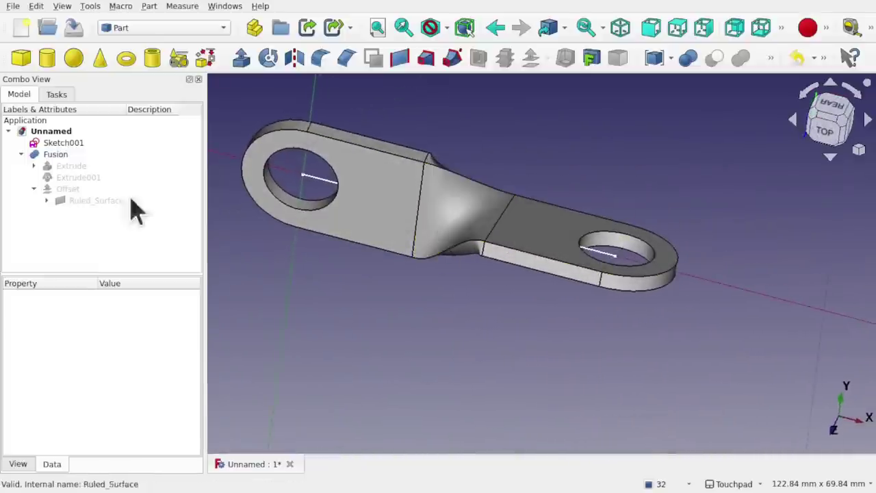
Set the distance constraint of Sketch001 between the two tabs to 100 mm and inspect the part
click(60, 143)
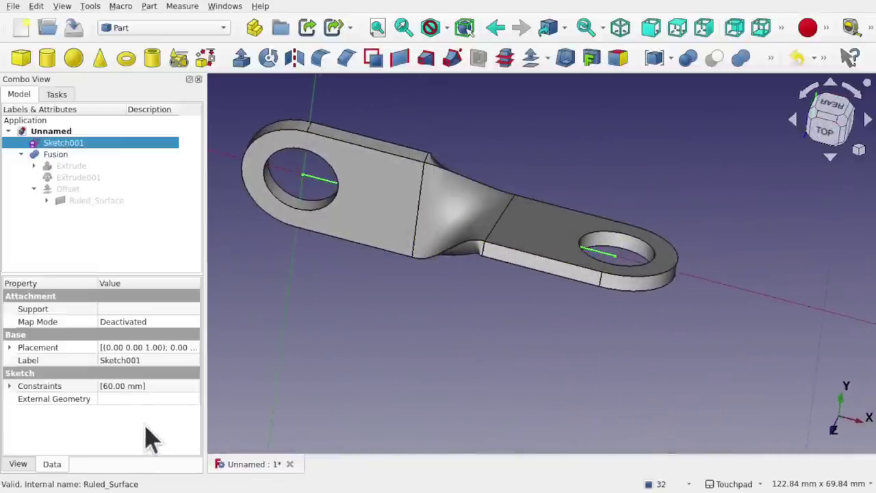
click(10, 386)
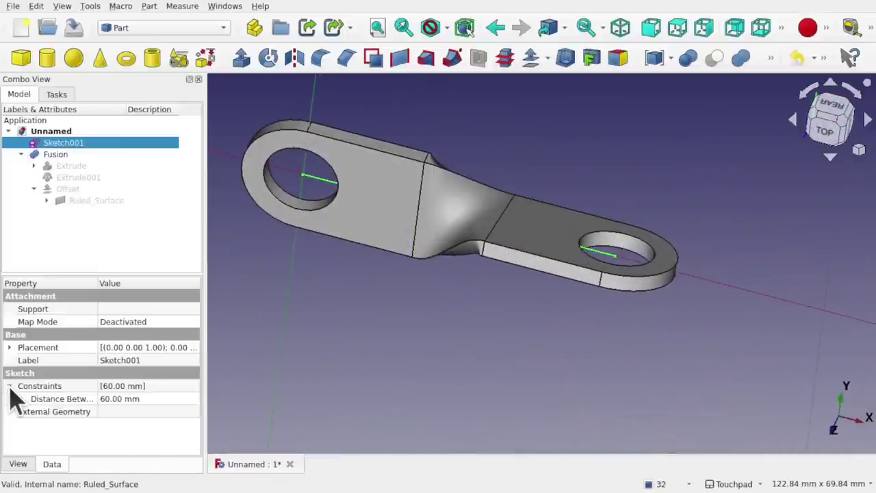
click(172, 399)
text(100)
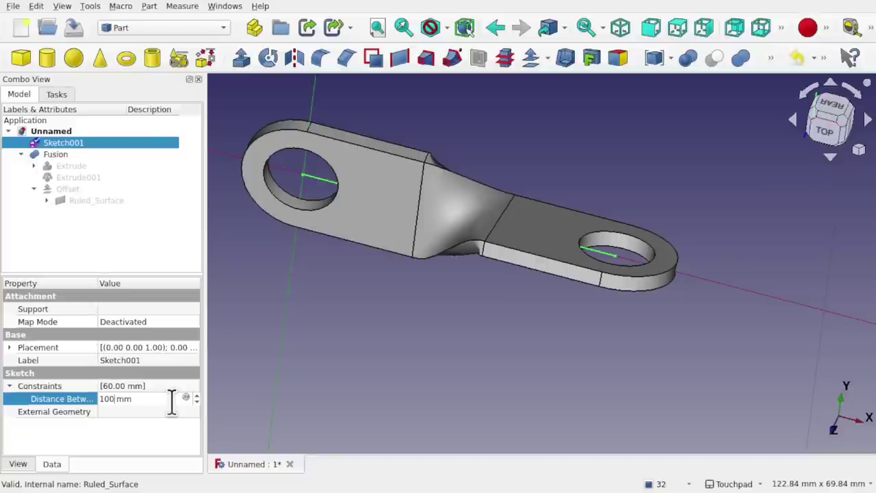
key(Return)
click(493, 350)
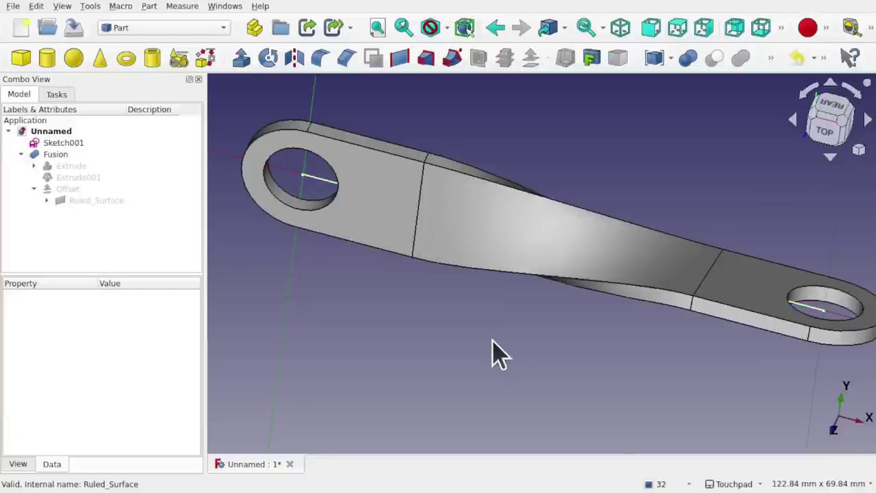
scroll(487, 295, up, 3)
middle_drag(487, 294, 481, 354)
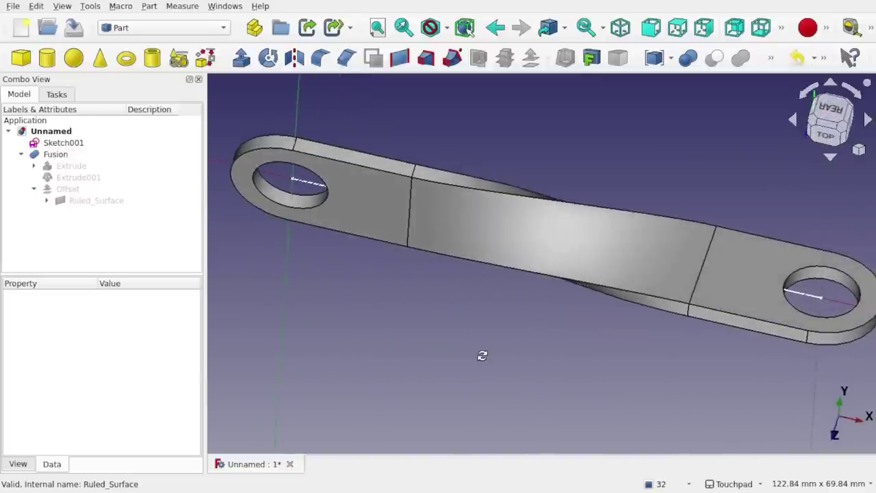
scroll(488, 370, down, 2)
scroll(488, 372, down, 1)
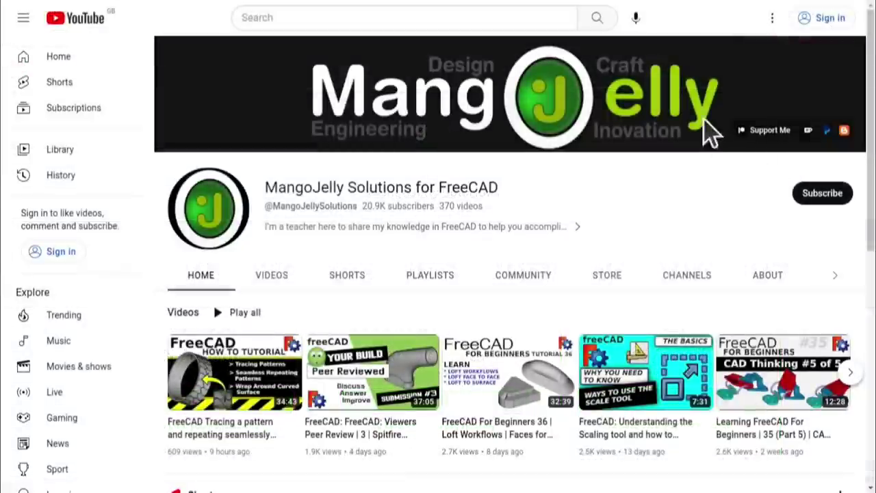
On the MangoJelly Solutions YouTube channel, open the About information and highlight the PayPal, Ko-fi and Patreon donation links
click(768, 282)
scroll(190, 372, down, 2)
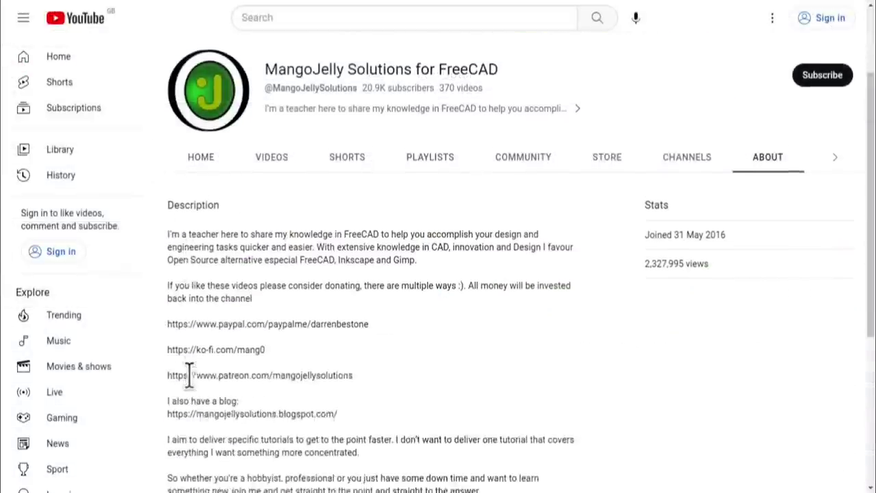
drag(360, 353, 167, 286)
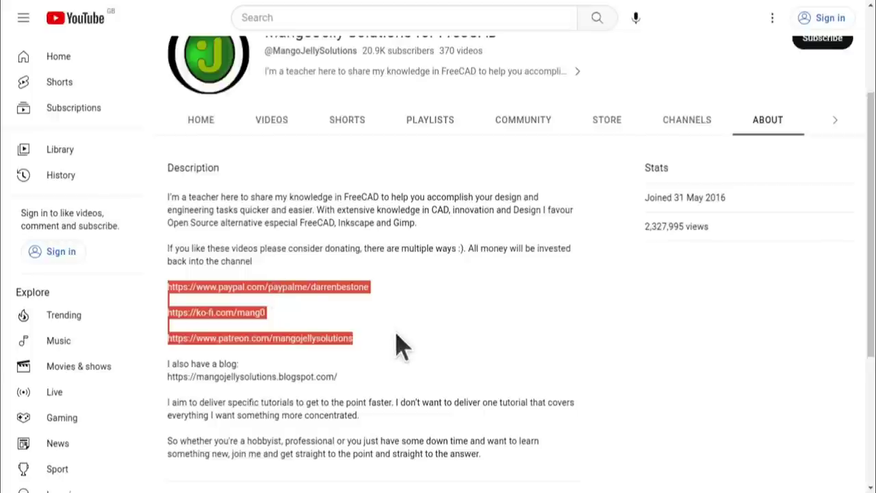